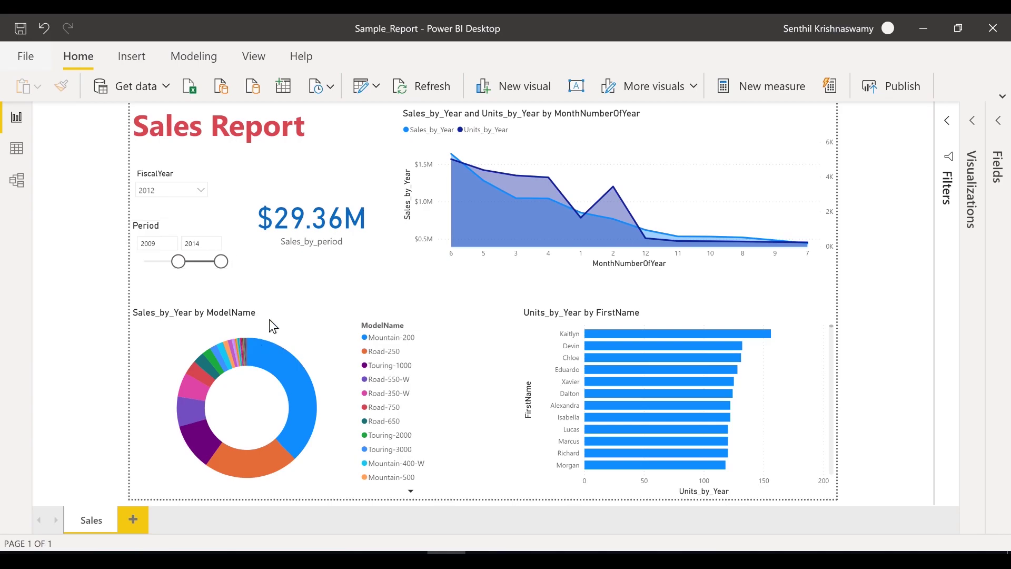
# Filter the Sales page to fiscal year 2013 and look over the charts by model, customer and month.
pyautogui.click(180, 190)
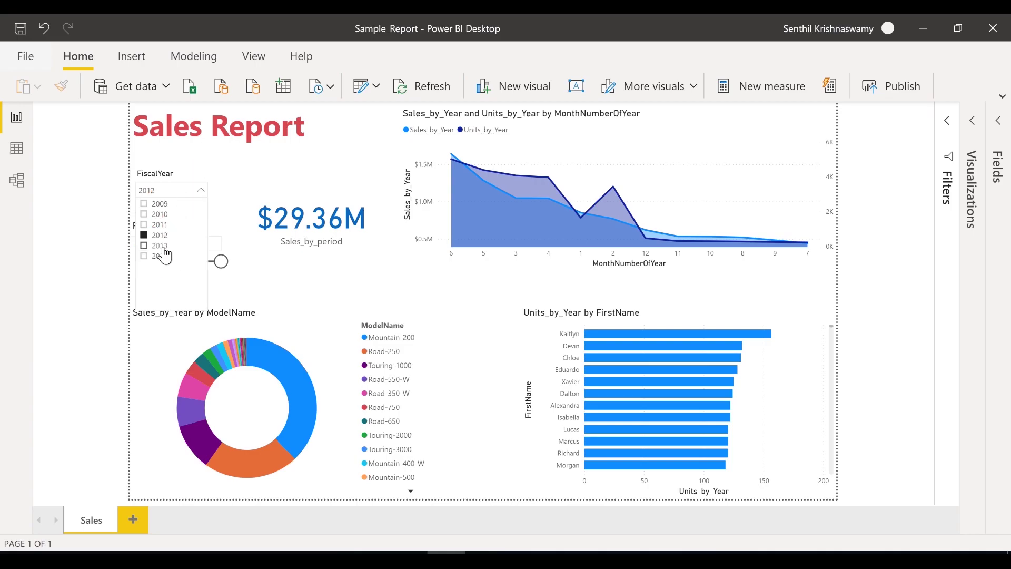
pyautogui.click(38, 316)
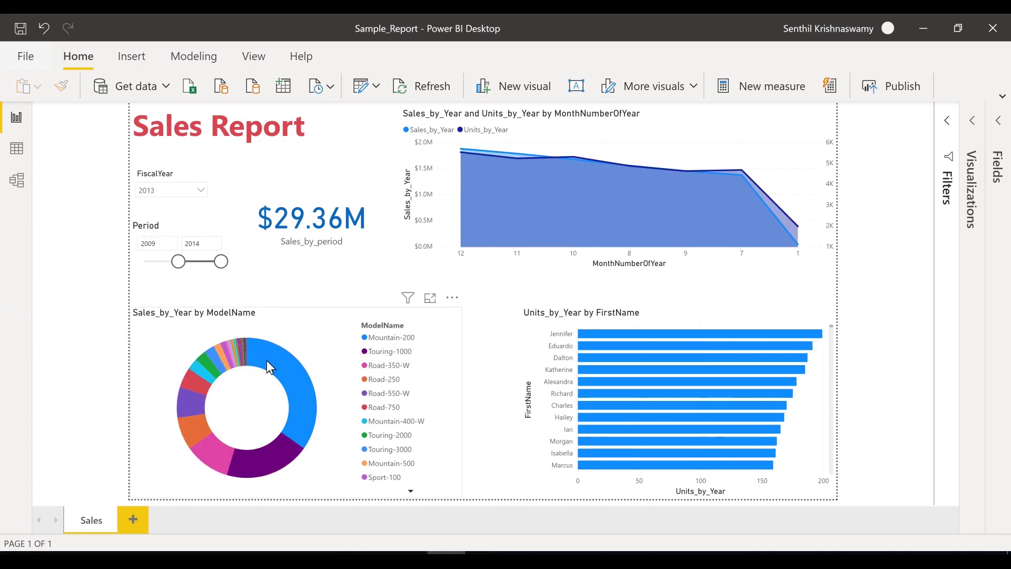
pyautogui.moveTo(269, 360)
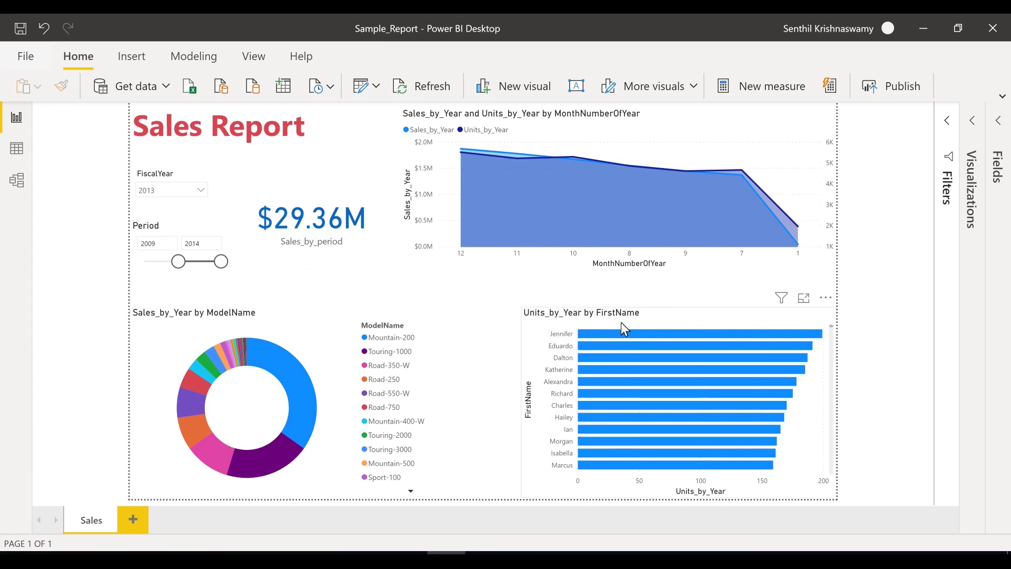
pyautogui.moveTo(612, 335)
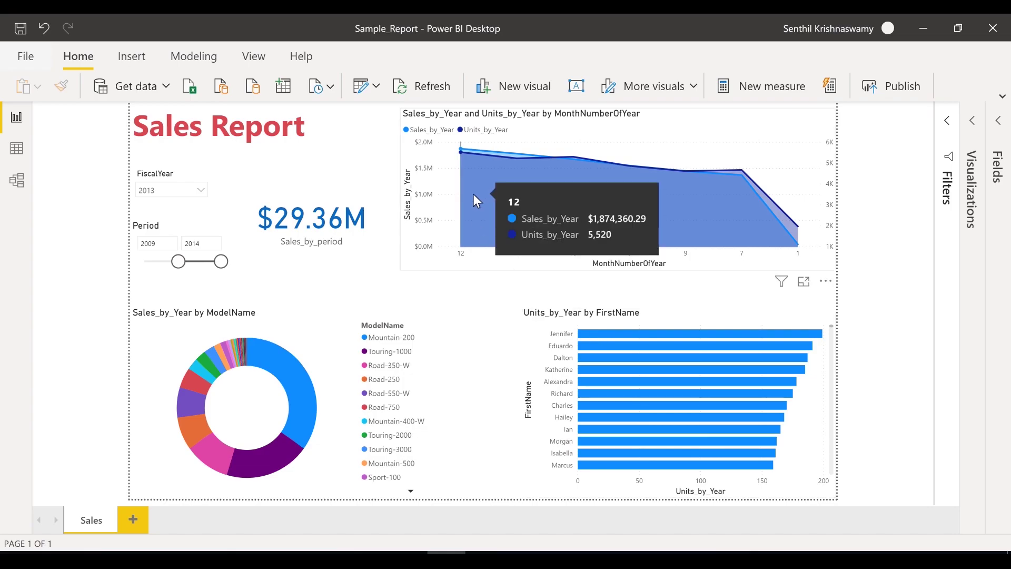
pyautogui.moveTo(608, 130)
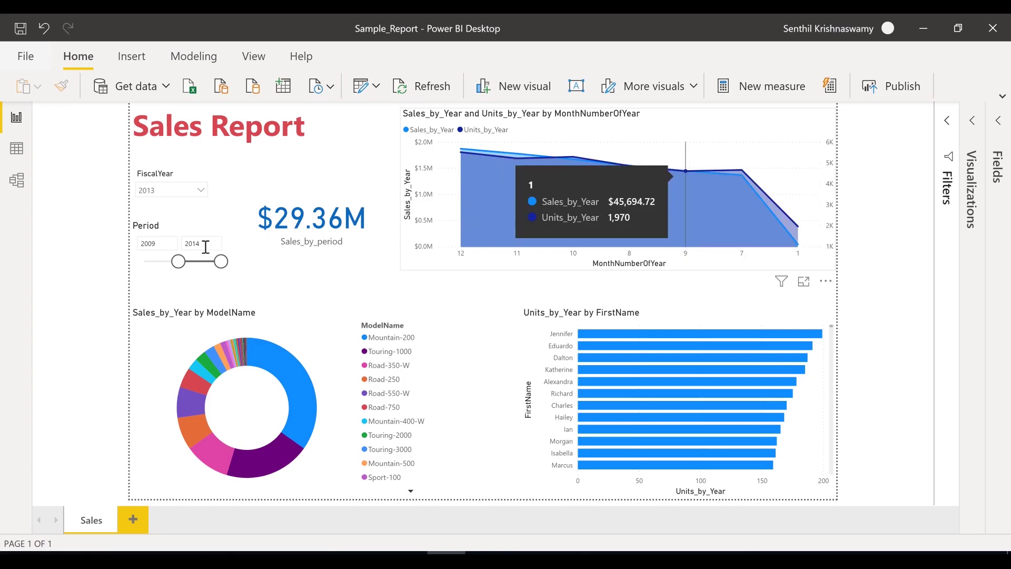
# Raise the start year of the Period slicer to 2010 and further to 2011.
pyautogui.click(182, 227)
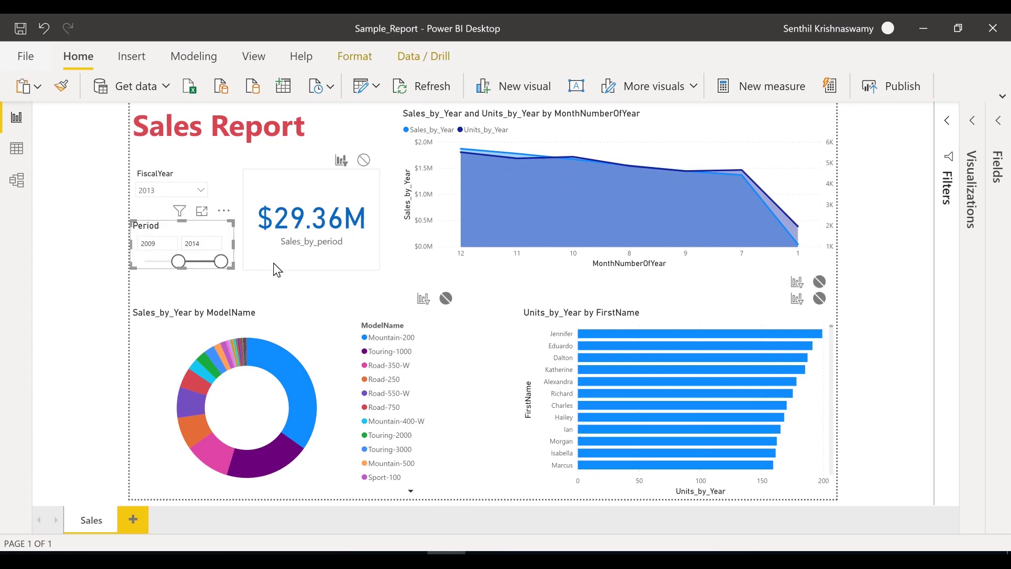
pyautogui.click(210, 273)
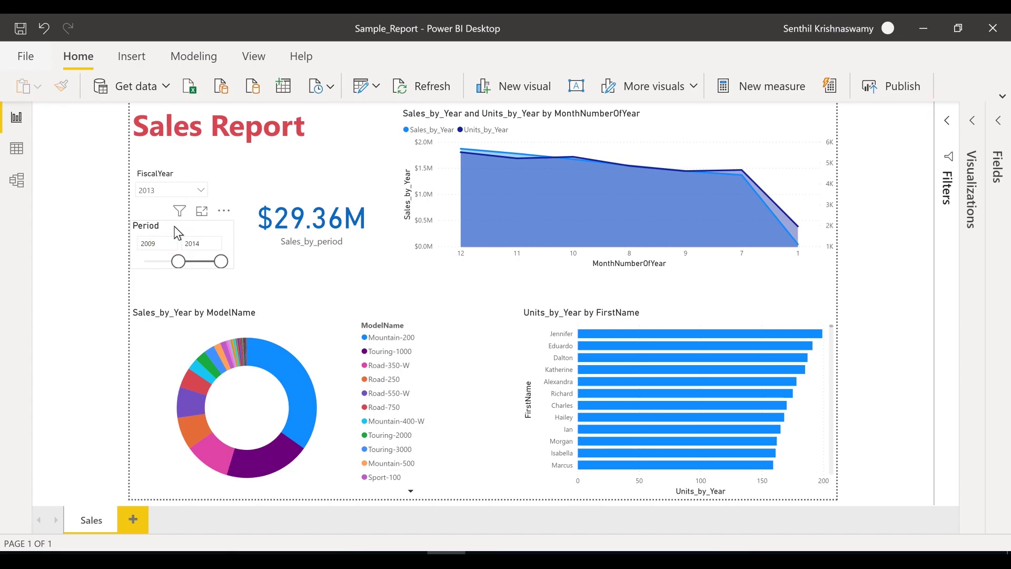
pyautogui.click(178, 233)
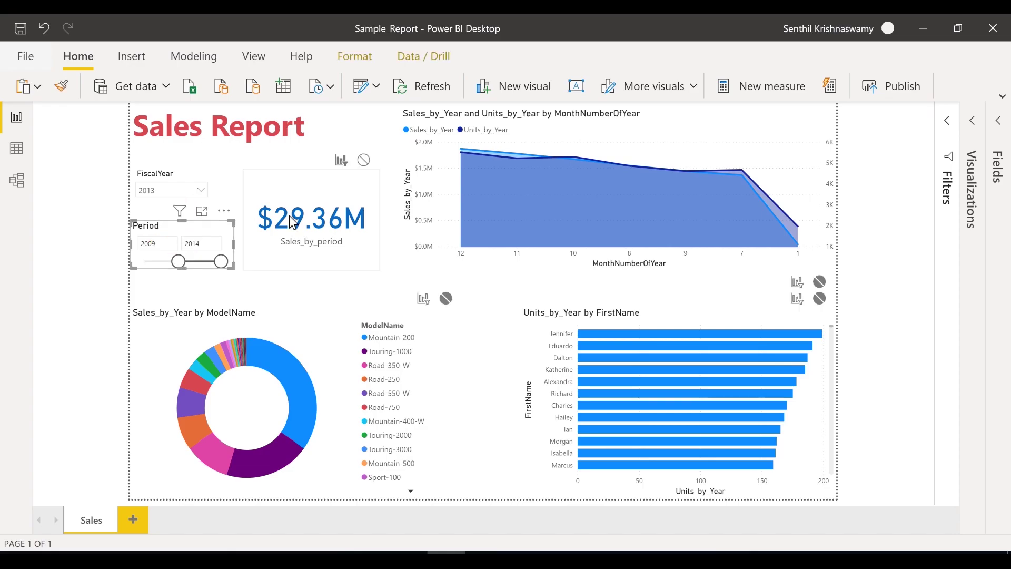
pyautogui.click(315, 198)
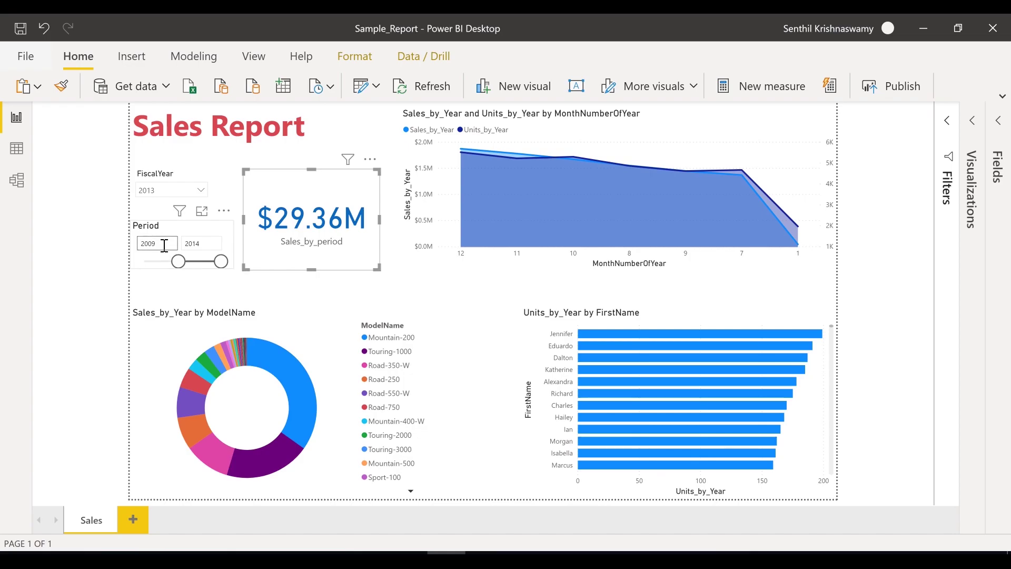
pyautogui.moveTo(178, 264); pyautogui.dragTo(189, 263)
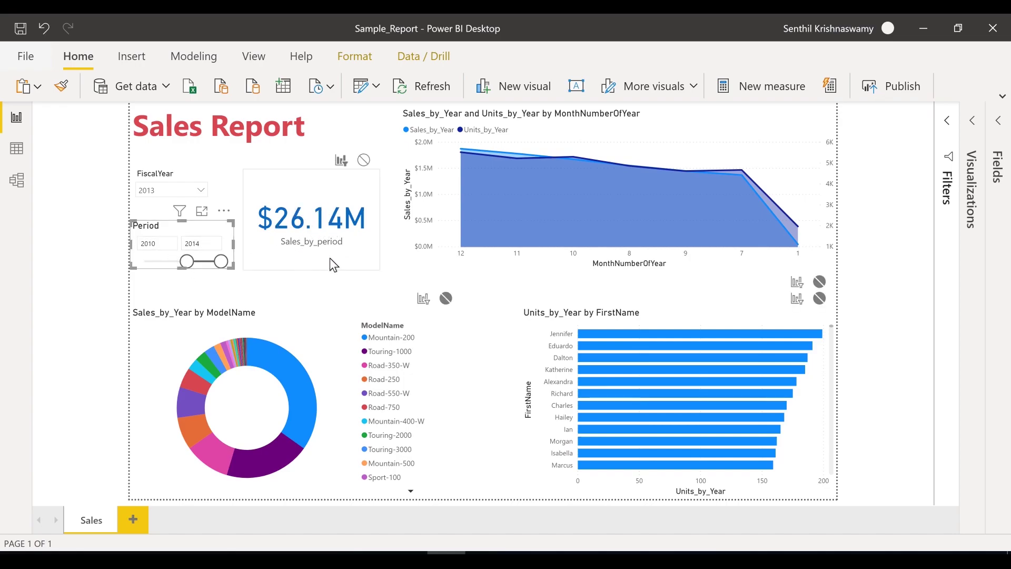
pyautogui.moveTo(185, 261); pyautogui.dragTo(195, 261)
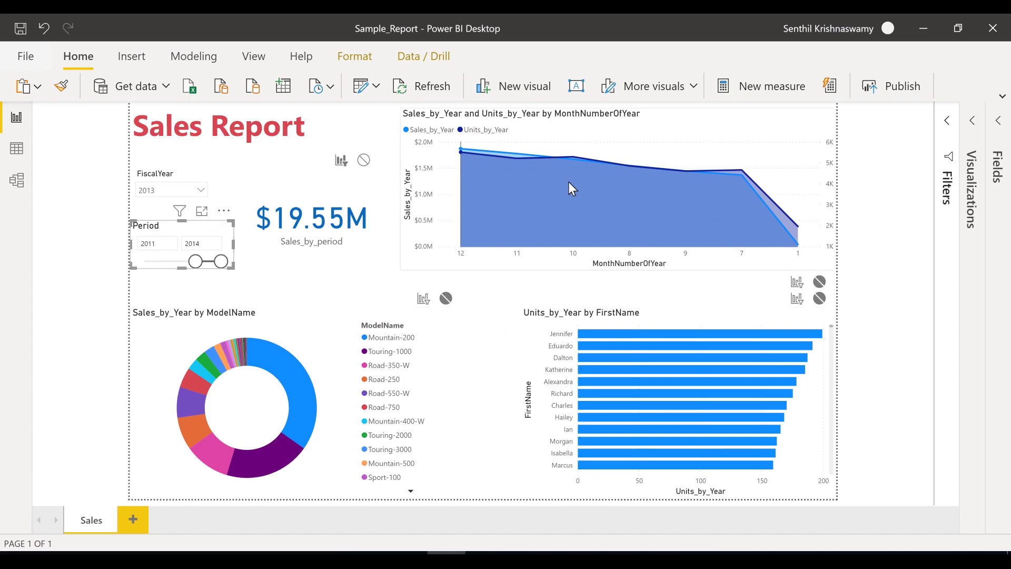
pyautogui.moveTo(244, 359)
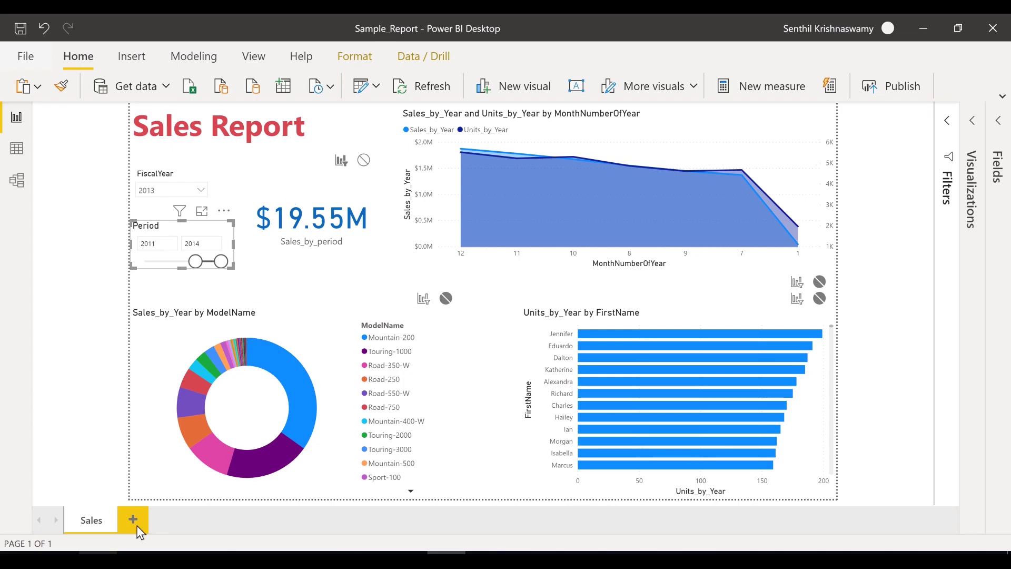
# Examine the data model's table relationships, especially the three links between FactInternetSales and DimDate.
pyautogui.click(18, 180)
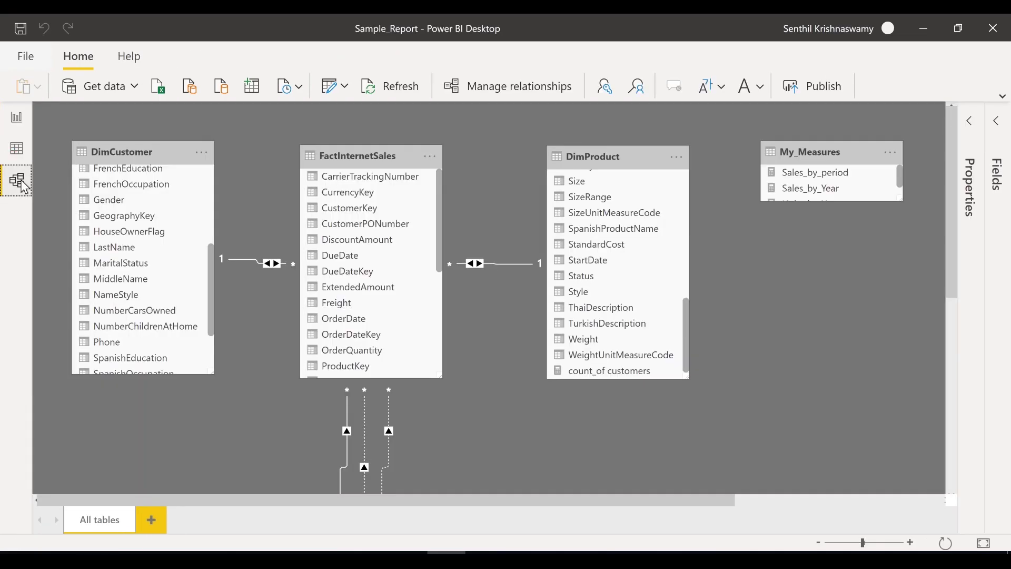
pyautogui.moveTo(949, 260); pyautogui.dragTo(946, 341)
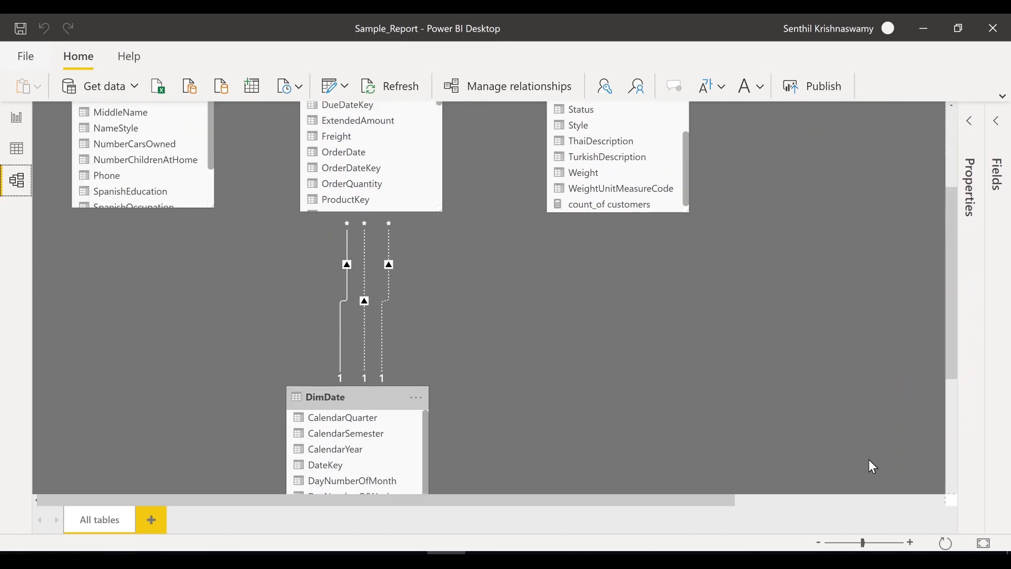
pyautogui.click(861, 550)
pyautogui.moveTo(949, 375); pyautogui.dragTo(942, 286)
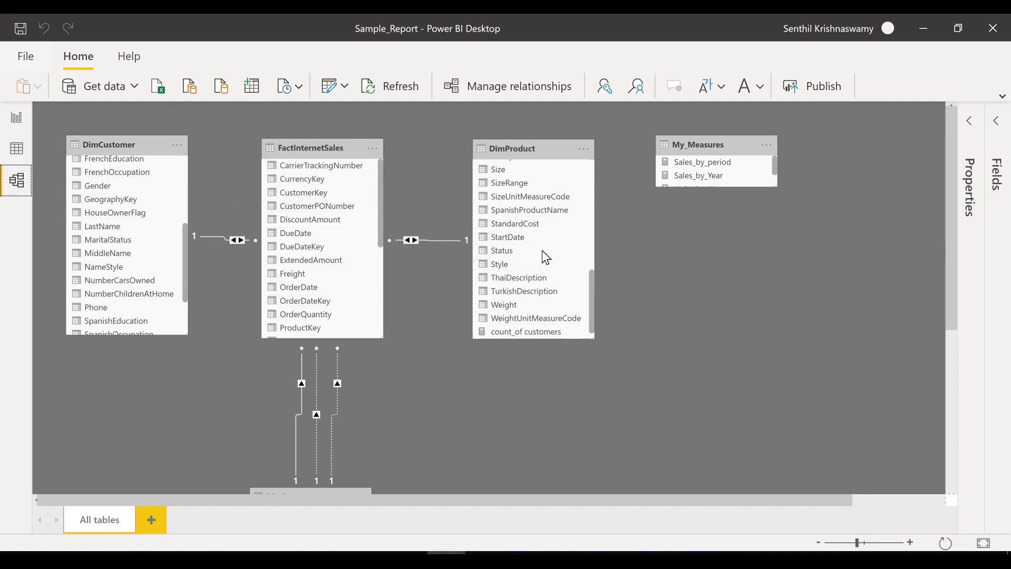
pyautogui.moveTo(953, 211); pyautogui.dragTo(944, 337)
pyautogui.moveTo(336, 271); pyautogui.dragTo(340, 269)
pyautogui.click(944, 335)
pyautogui.moveTo(944, 335); pyautogui.dragTo(945, 319)
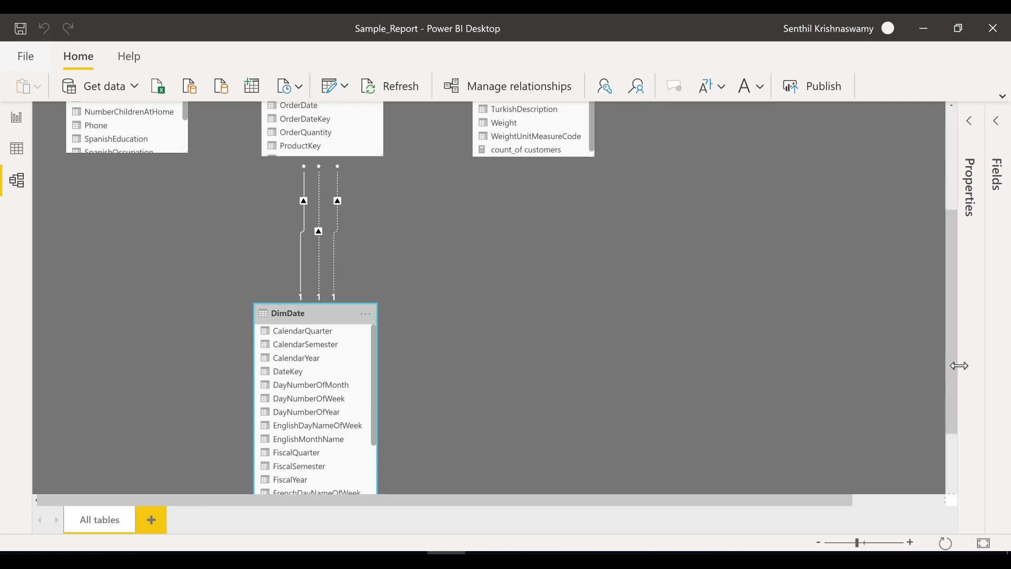
pyautogui.moveTo(951, 368); pyautogui.dragTo(939, 279)
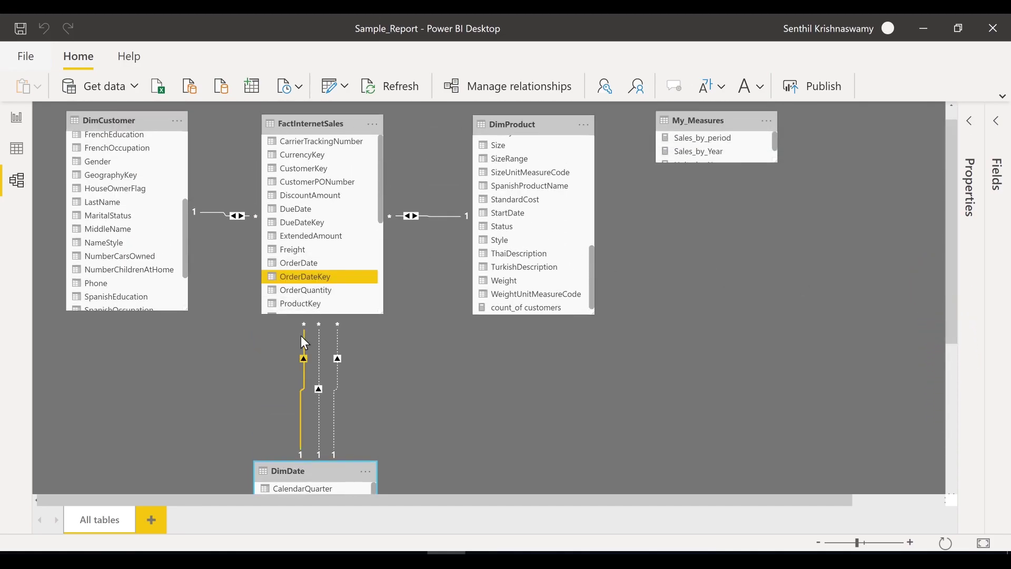
pyautogui.moveTo(951, 215); pyautogui.dragTo(951, 284)
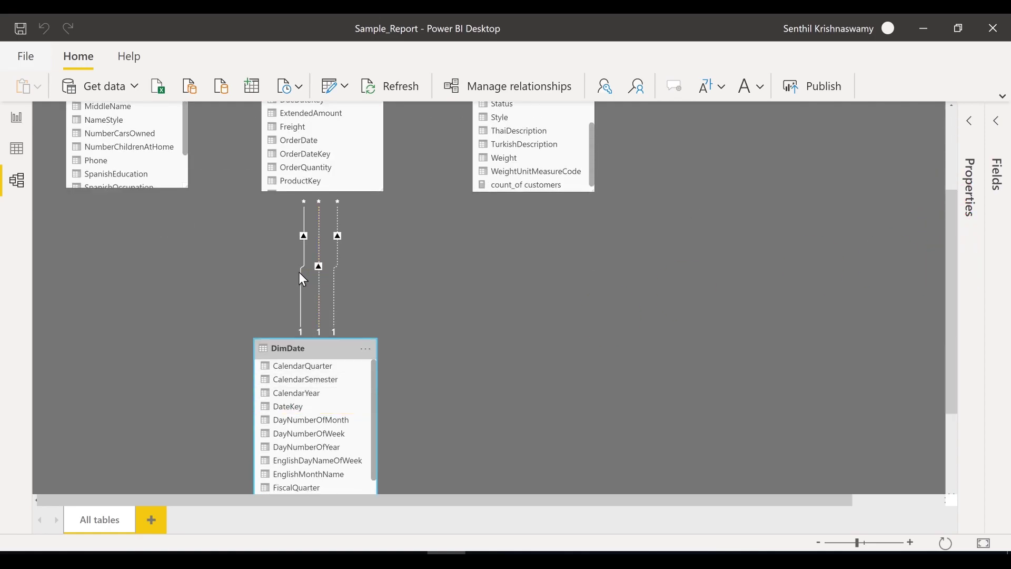
pyautogui.scroll(-3, 311, 421)
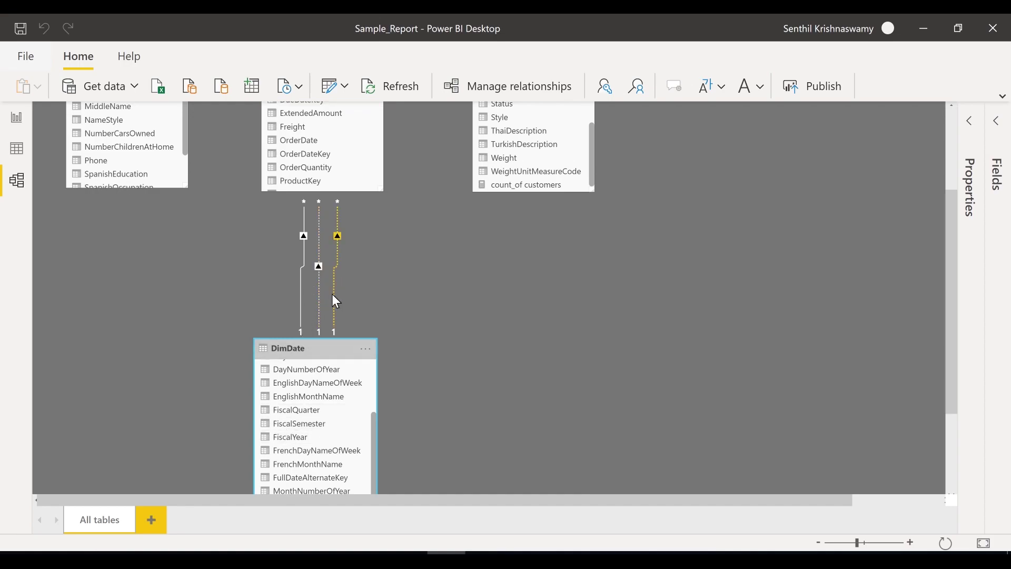
# Add a new report page and create a chart of SalesAmount from FactInternetSales on it.
pyautogui.click(16, 116)
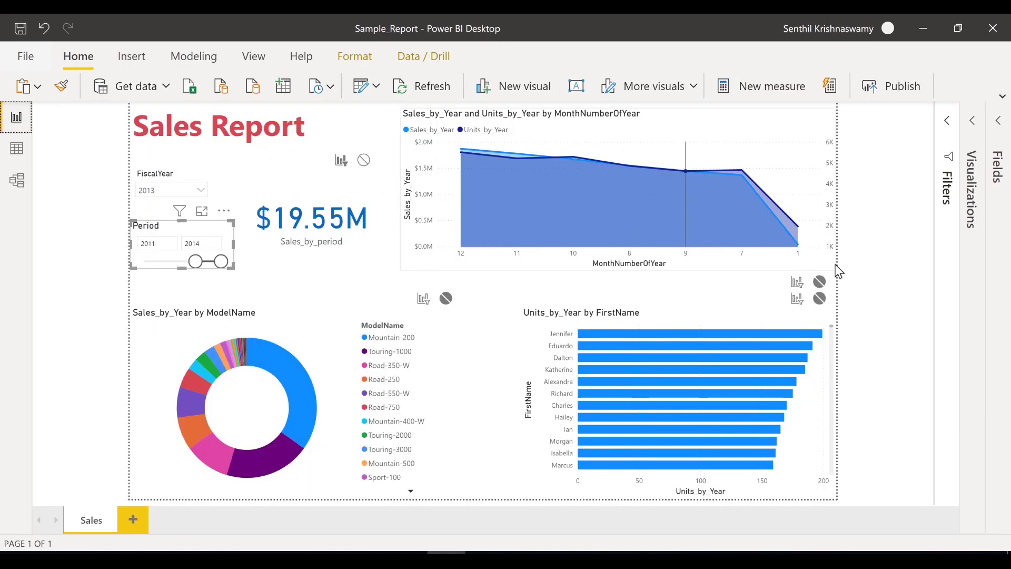
pyautogui.click(133, 520)
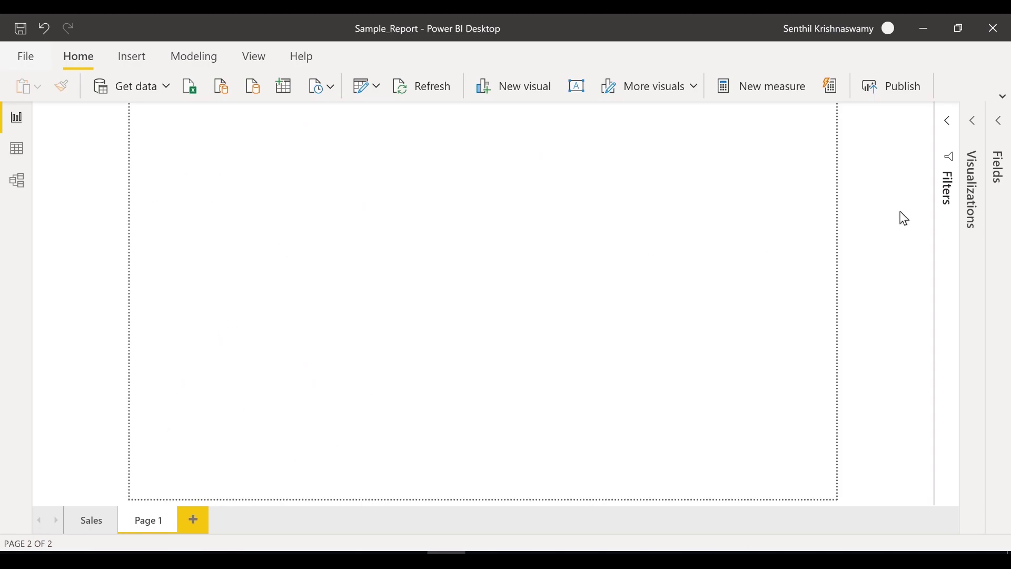
pyautogui.click(1000, 126)
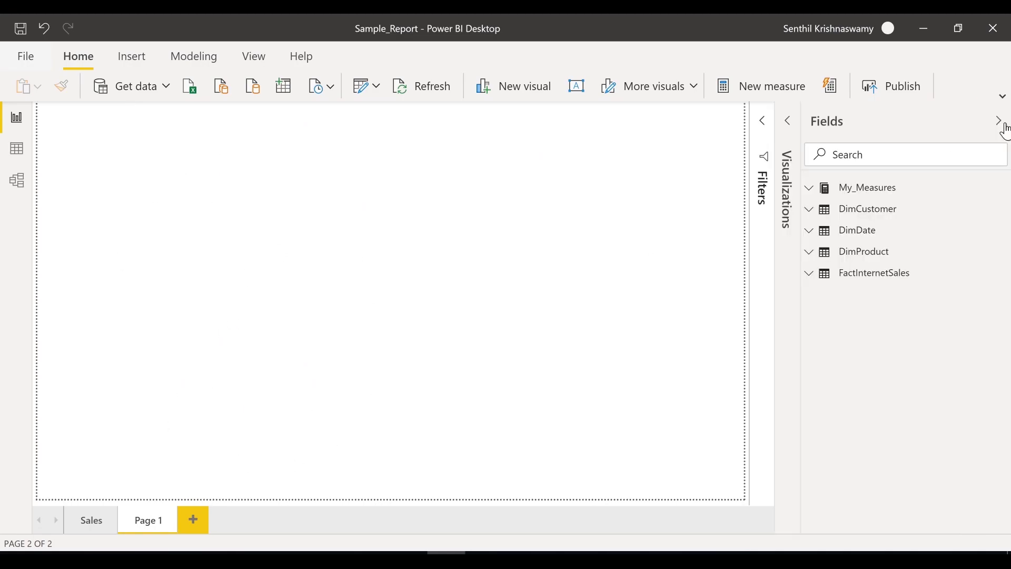
pyautogui.click(809, 285)
pyautogui.moveTo(1000, 270); pyautogui.dragTo(1000, 445)
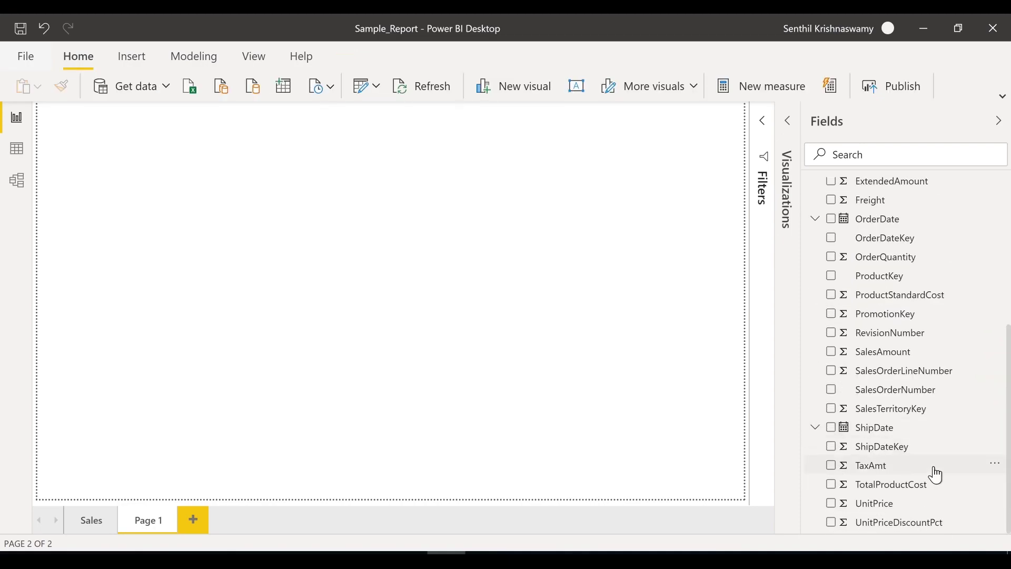
pyautogui.moveTo(885, 351)
pyautogui.mouseDown()
pyautogui.moveTo(163, 359)
pyautogui.moveTo(174, 365)
pyautogui.mouseUp()
# Break the SalesAmount chart down by ModelName from the DimProduct table.
pyautogui.moveTo(1009, 374); pyautogui.dragTo(996, 181)
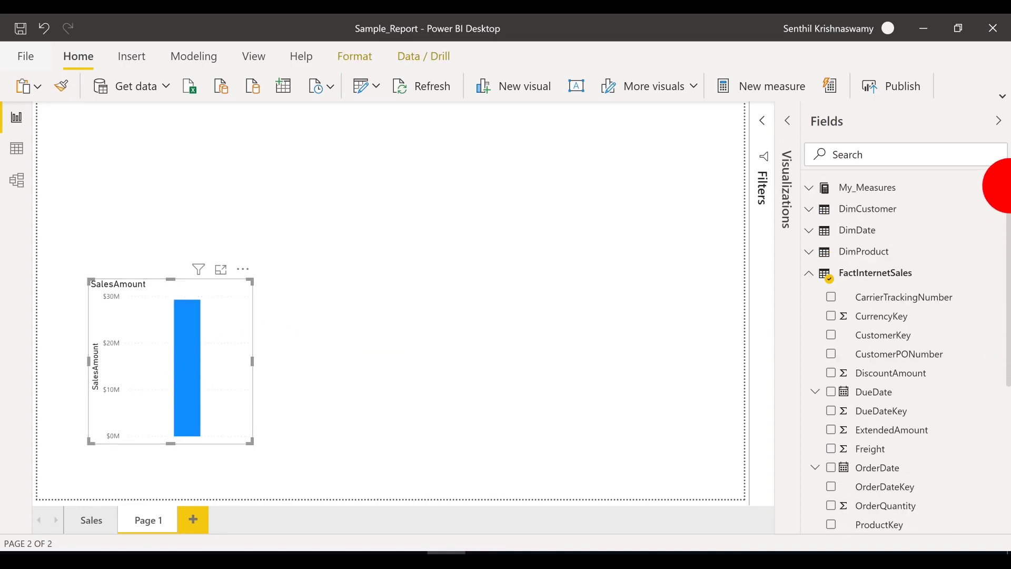
pyautogui.click(809, 274)
pyautogui.click(810, 253)
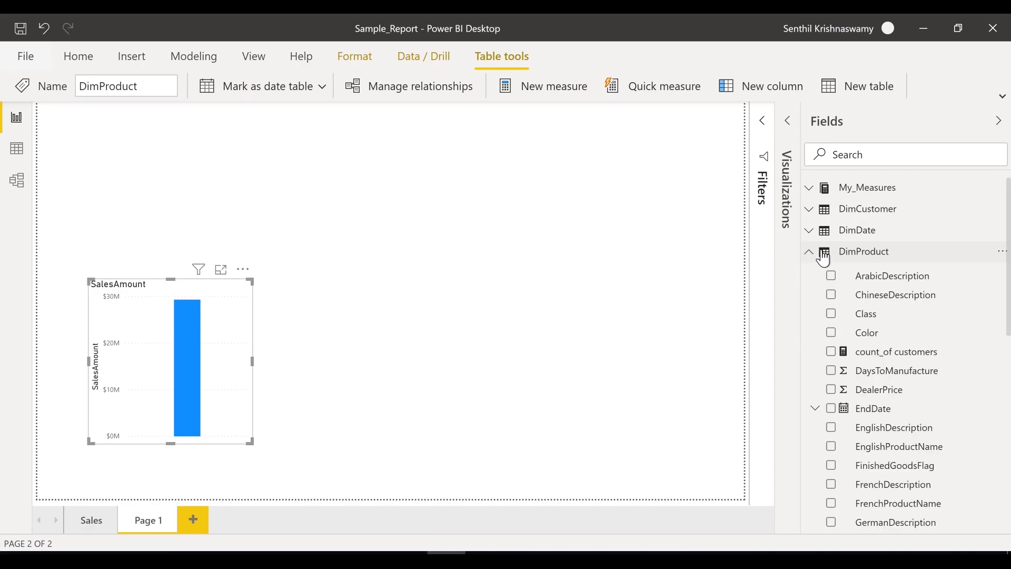
pyautogui.moveTo(996, 255); pyautogui.dragTo(1001, 387)
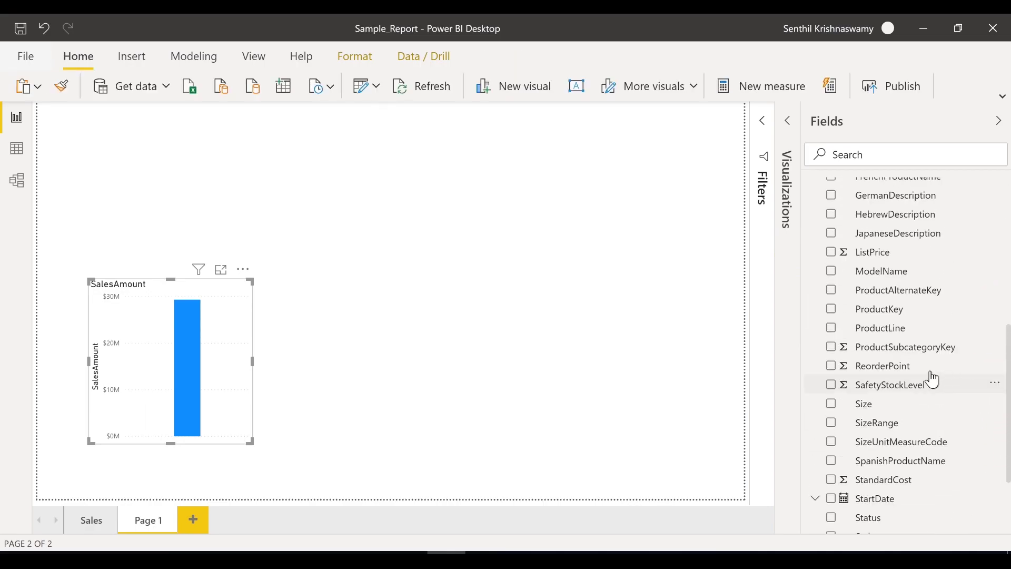
pyautogui.moveTo(897, 274); pyautogui.dragTo(202, 358)
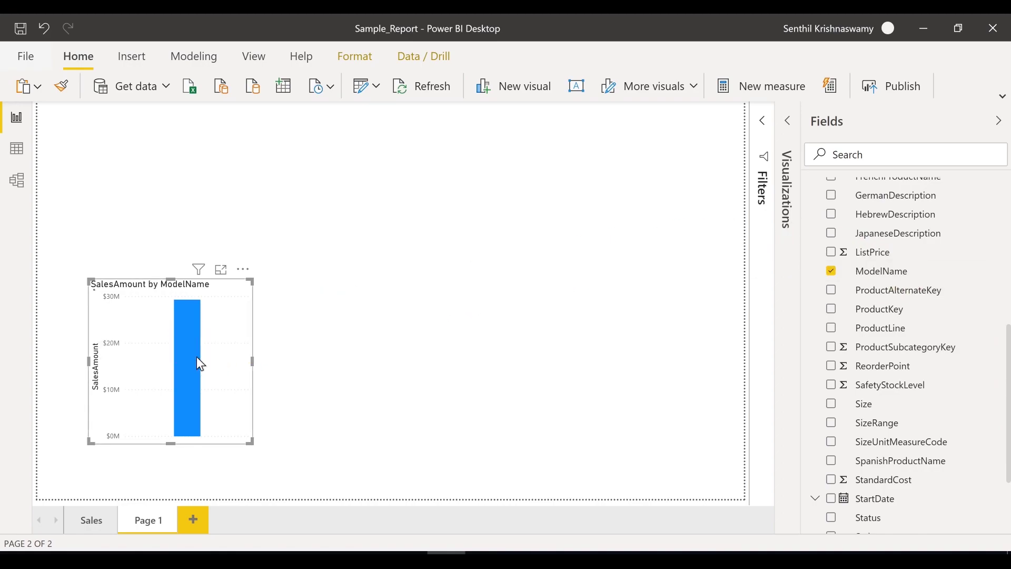
# Convert the SalesAmount by ModelName chart to a donut chart and move it to the page's lower-left corner.
pyautogui.click(787, 125)
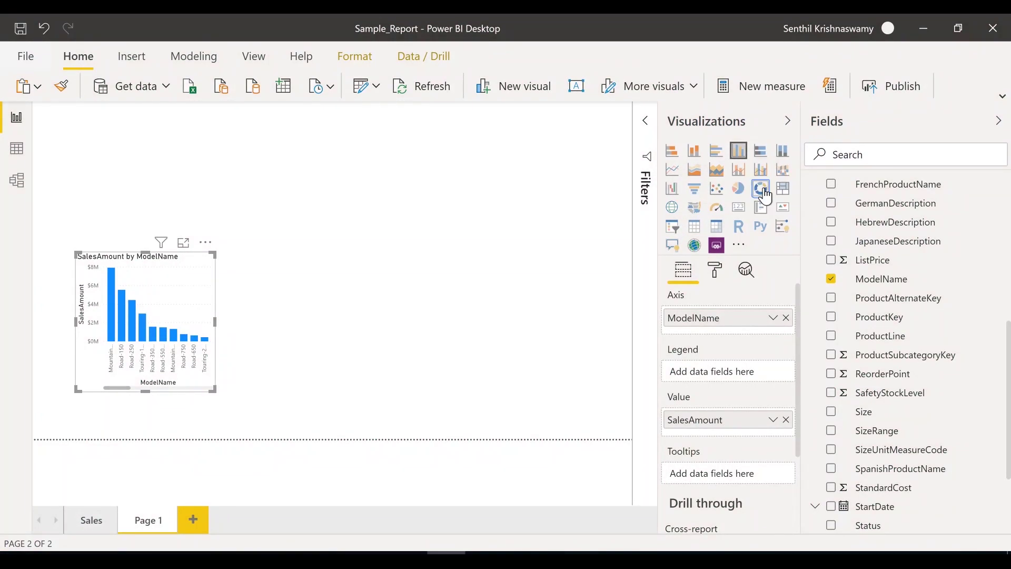
pyautogui.click(760, 190)
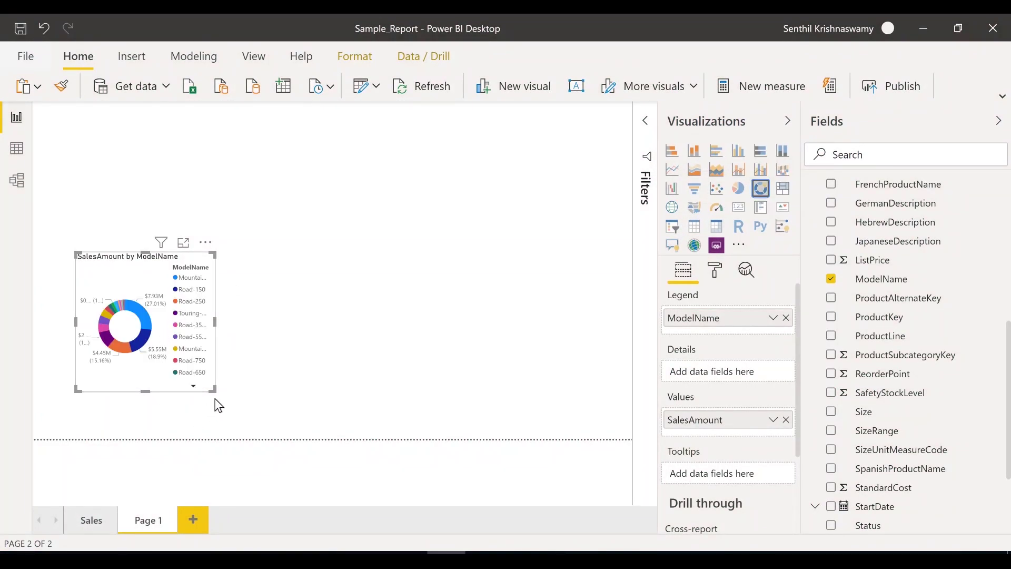
pyautogui.moveTo(127, 287); pyautogui.dragTo(65, 335)
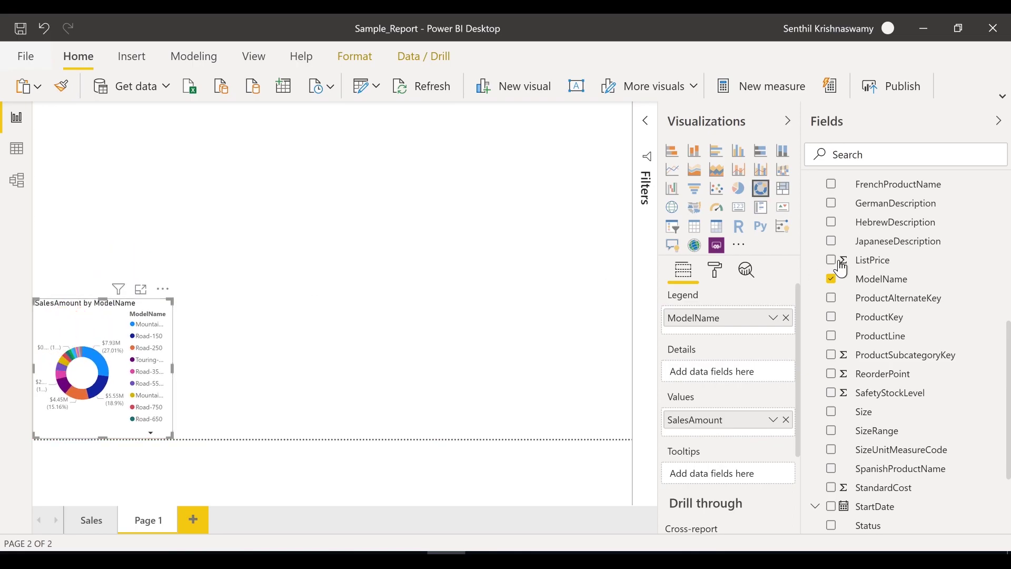
# Turn off the detail labels of the SalesAmount by ModelName donut chart.
pyautogui.click(714, 271)
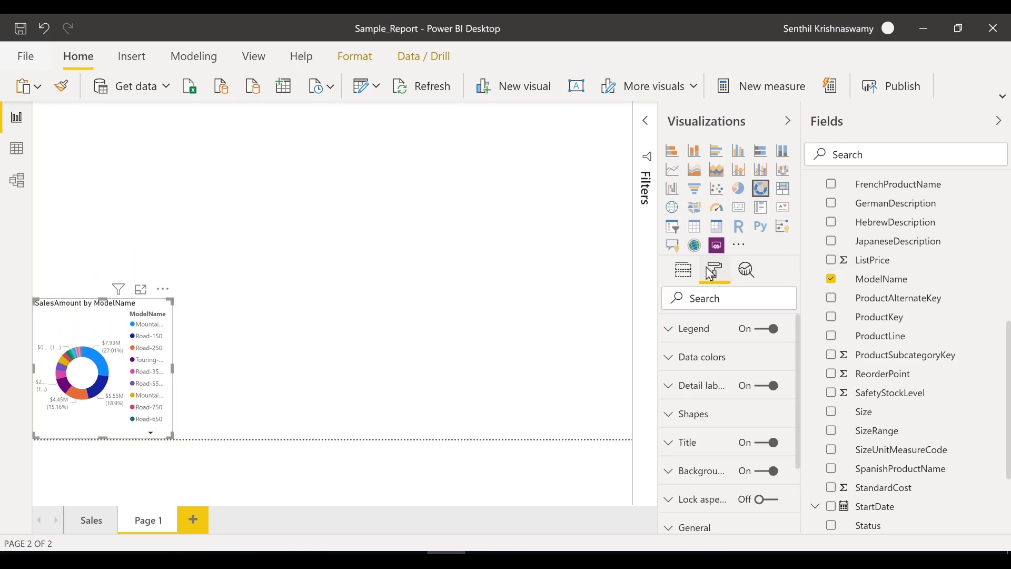
pyautogui.click(763, 386)
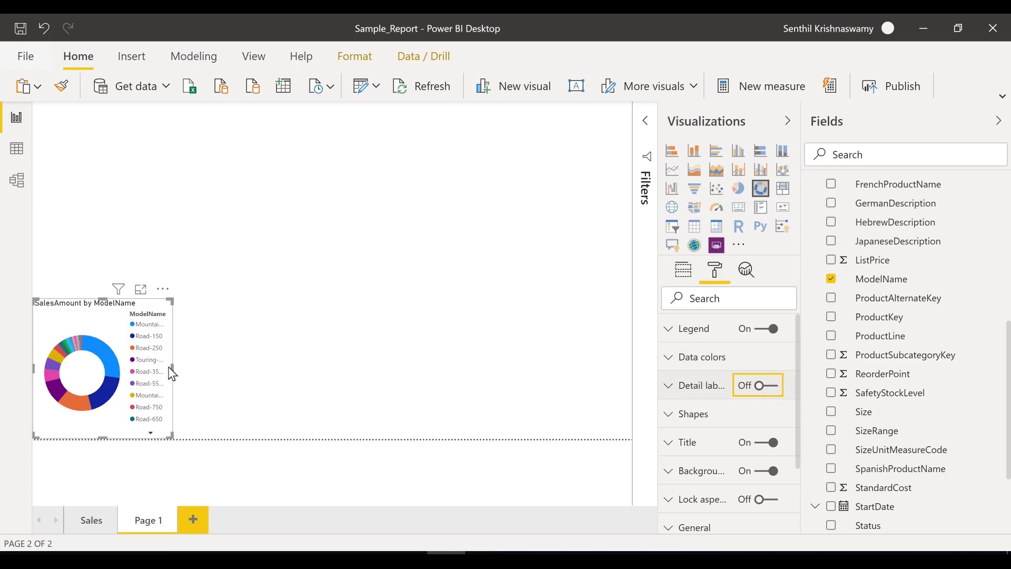
pyautogui.moveTo(110, 361)
pyautogui.click(69, 307)
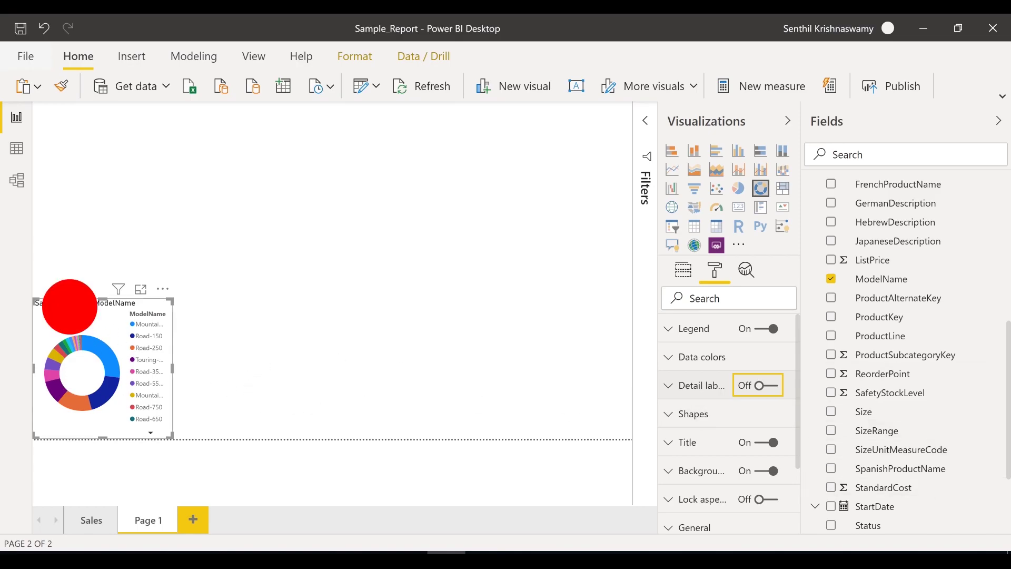
# Review the aggregation options available for SalesAmount in the donut chart.
pyautogui.click(685, 268)
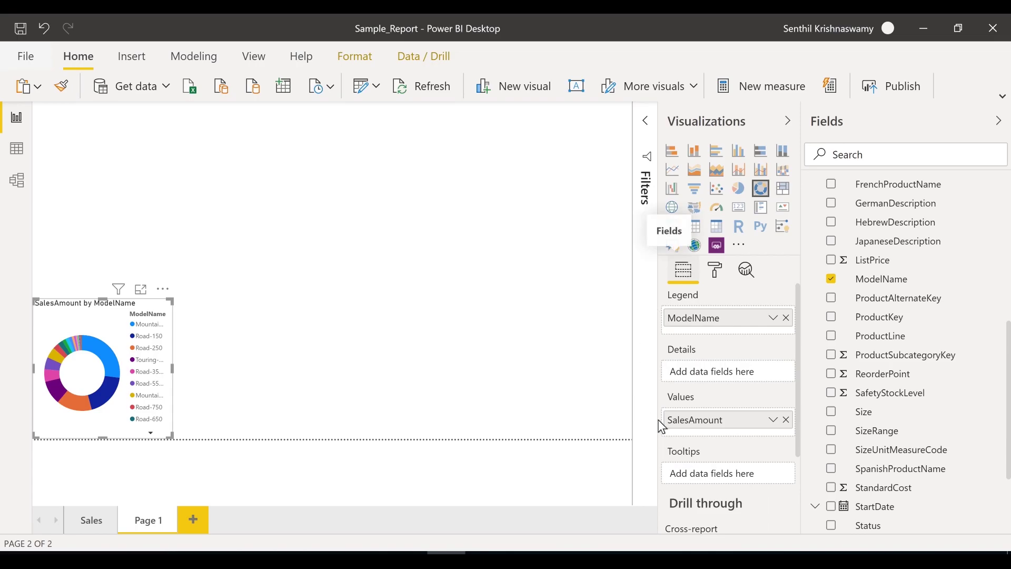
pyautogui.click(774, 423)
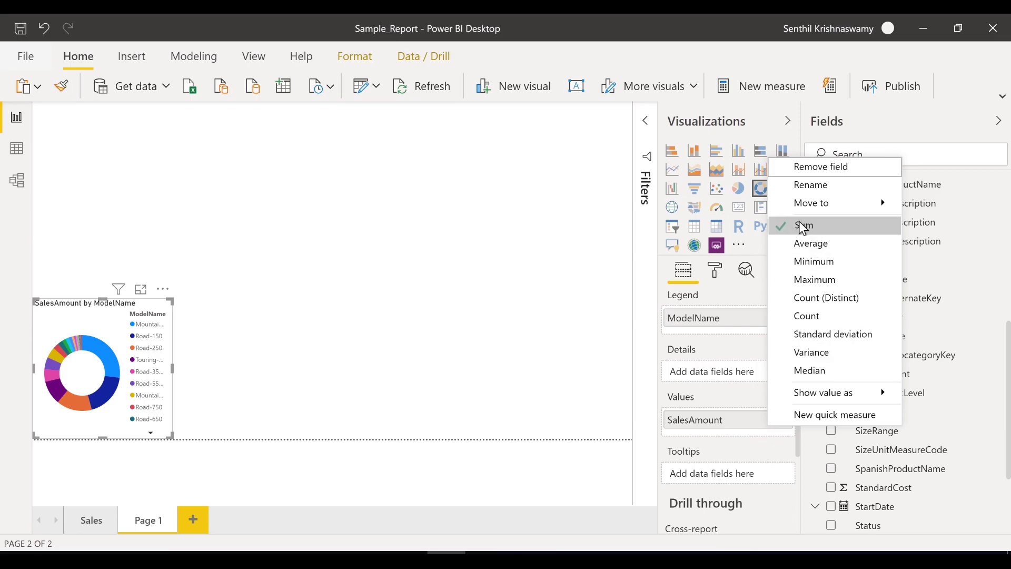
pyautogui.click(722, 404)
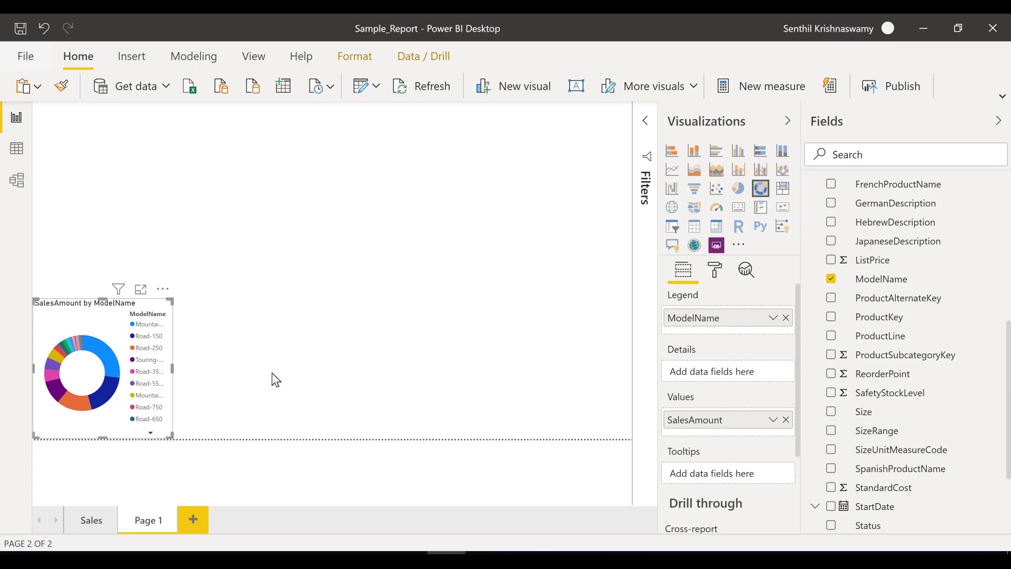
# Search the fields for "quantity" and create a new chart of OrderQuantity in the empty area beside the donut chart.
pyautogui.click(234, 331)
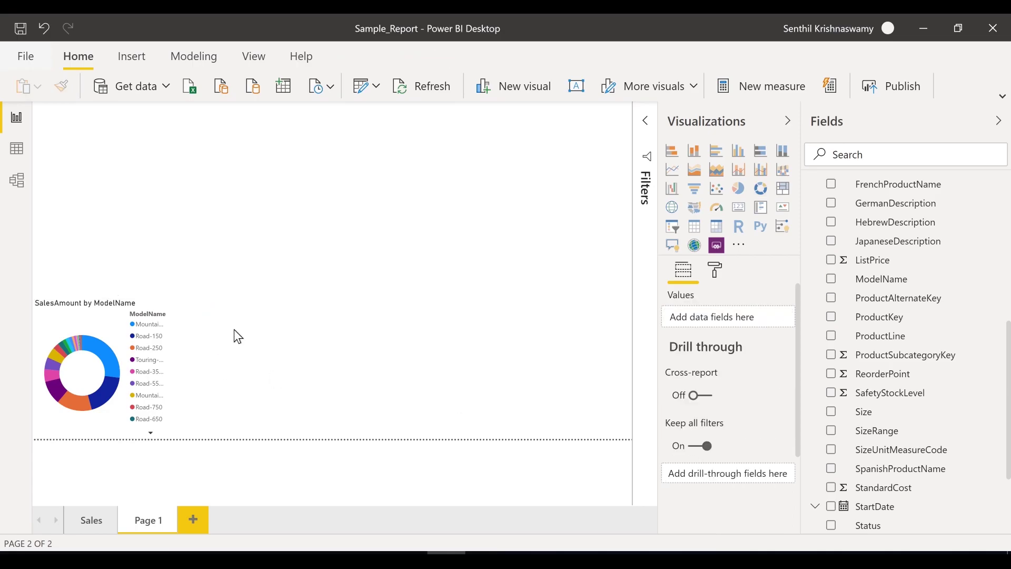
pyautogui.click(915, 154)
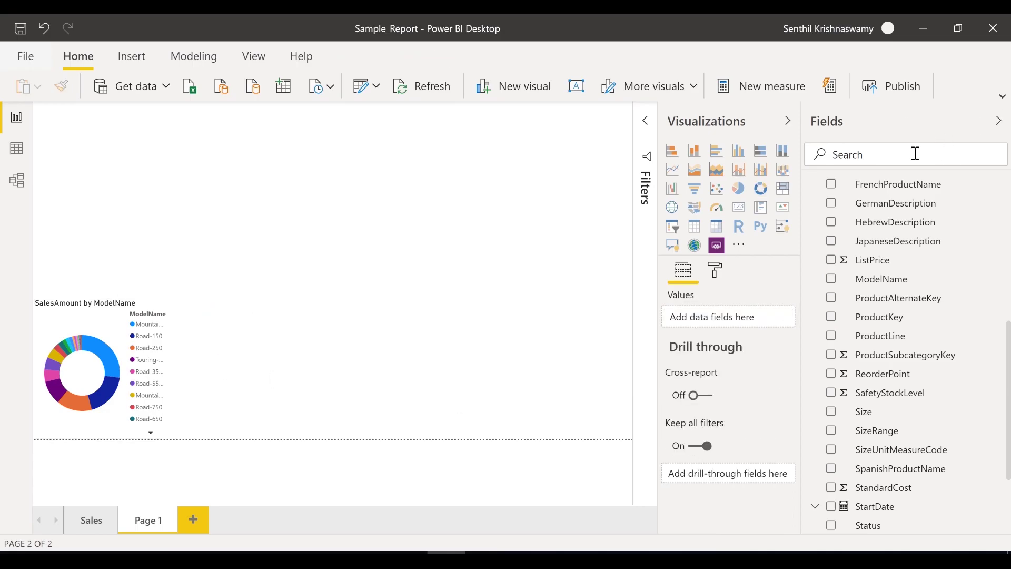
pyautogui.write('quantity')
pyautogui.click(890, 209)
pyautogui.moveTo(890, 209); pyautogui.dragTo(516, 387)
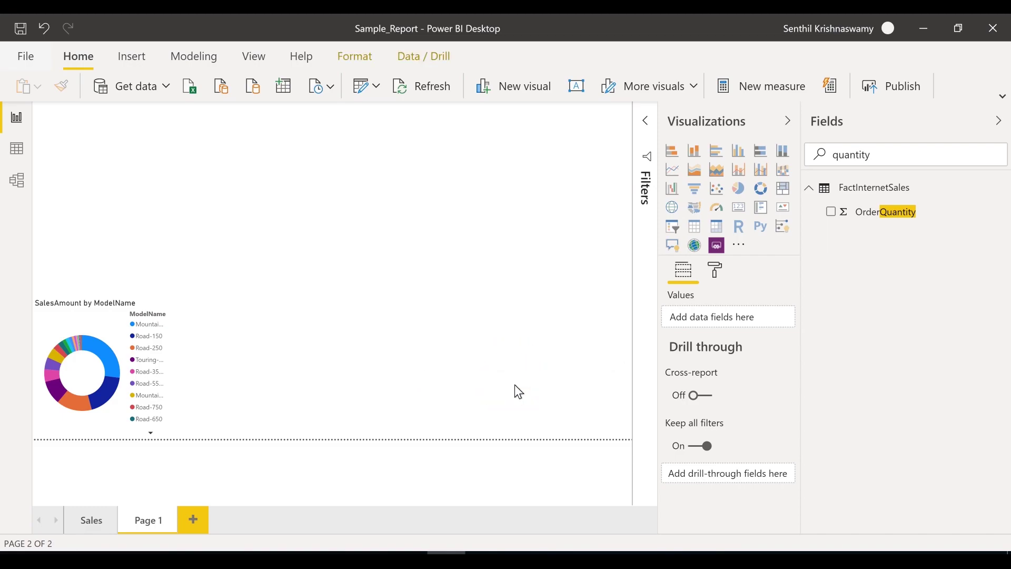
# Search the fields for "first" and break the OrderQuantity chart down by FirstName from DimCustomer.
pyautogui.doubleClick(833, 150)
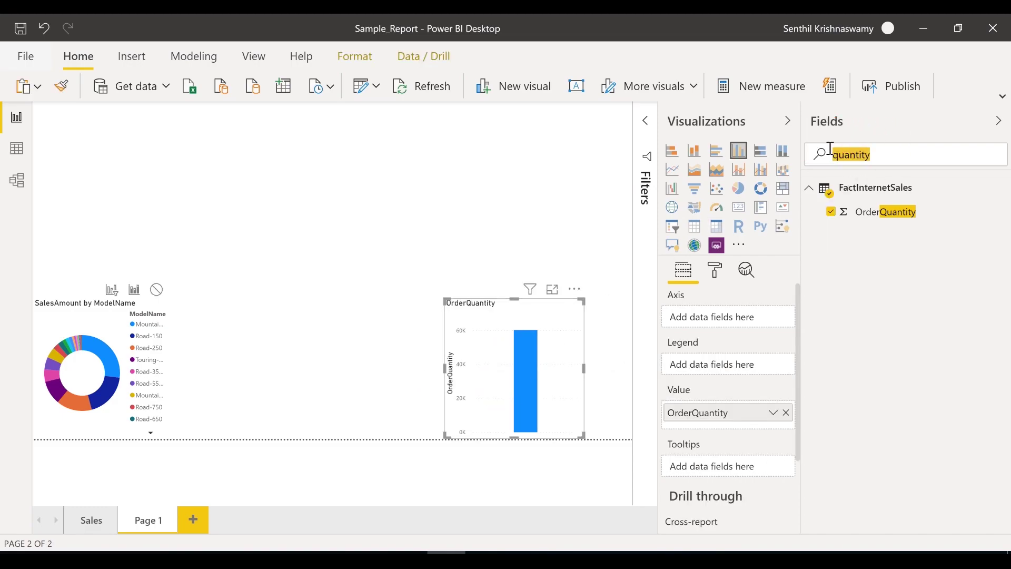
pyautogui.write('firnat')
pyautogui.press('BackSpace')
pyautogui.press('BackSpace')
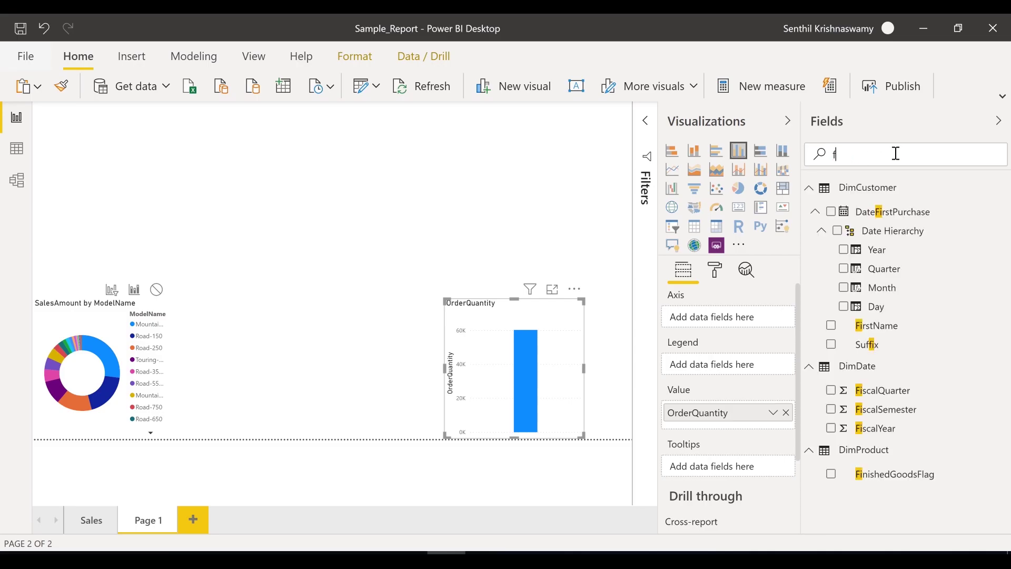
pyautogui.write('irst')
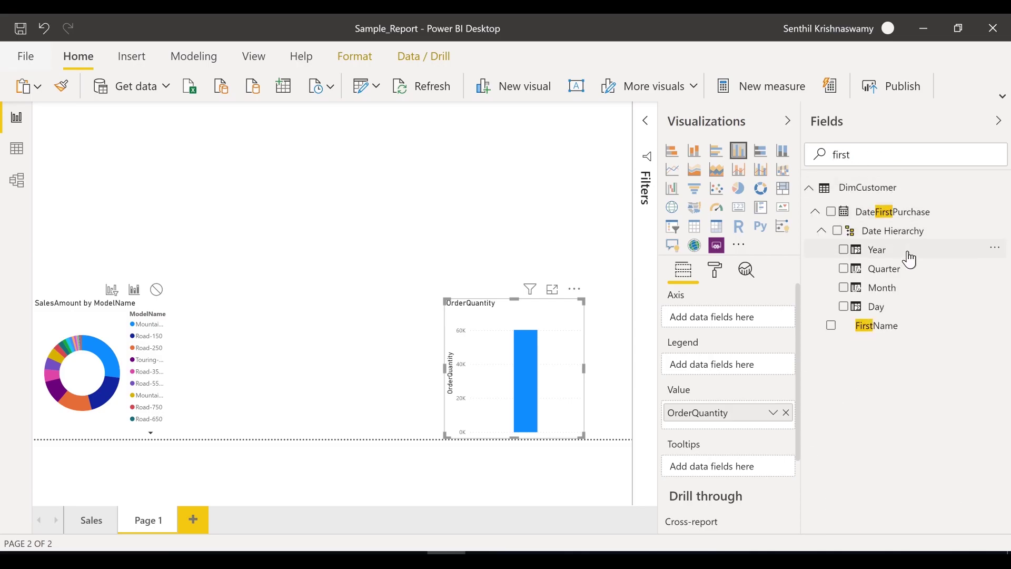
pyautogui.moveTo(886, 329); pyautogui.dragTo(532, 371)
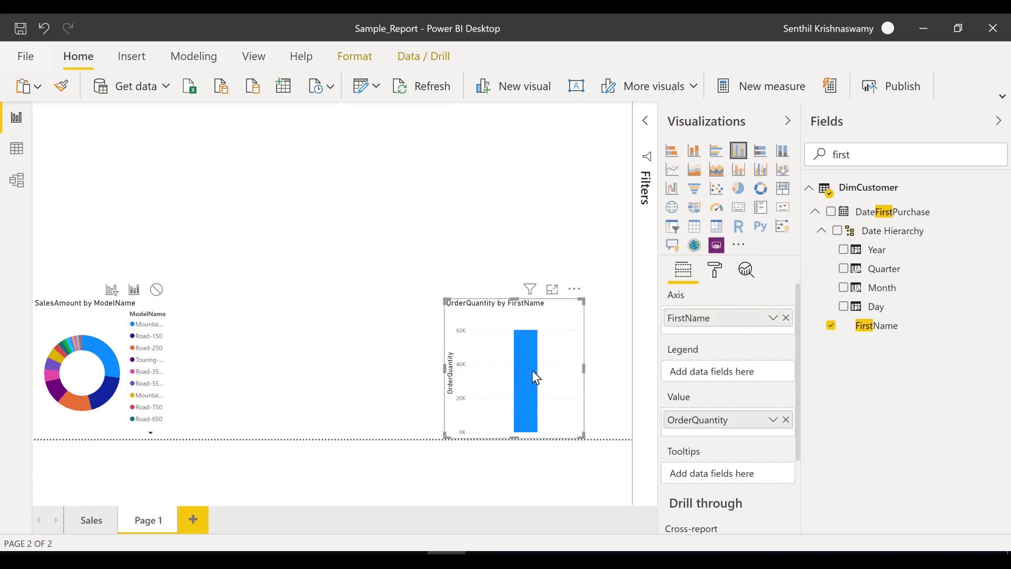
# Widen the OrderQuantity by FirstName chart and convert it to a clustered bar chart.
pyautogui.moveTo(446, 363); pyautogui.dragTo(360, 353)
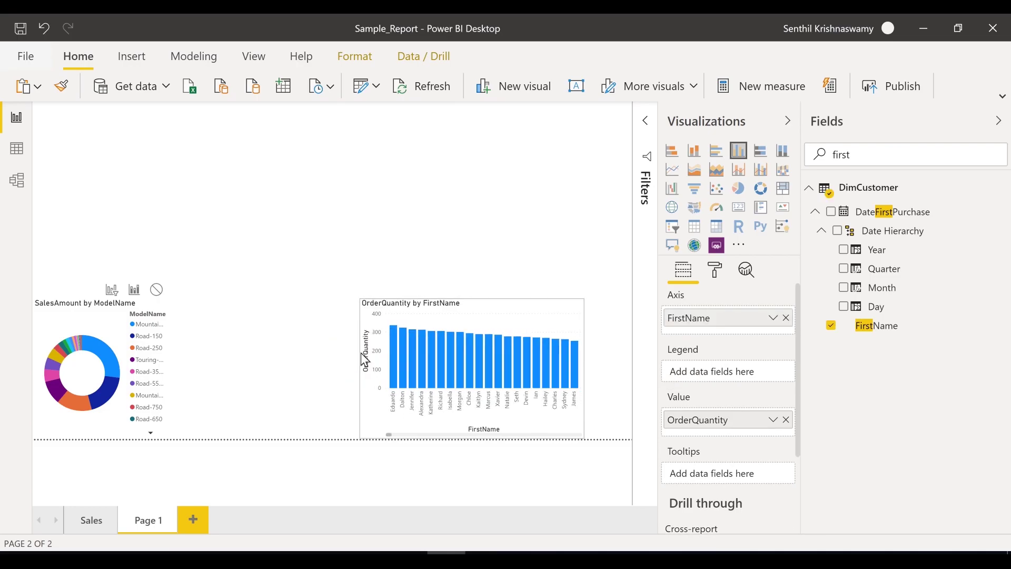
pyautogui.click(714, 153)
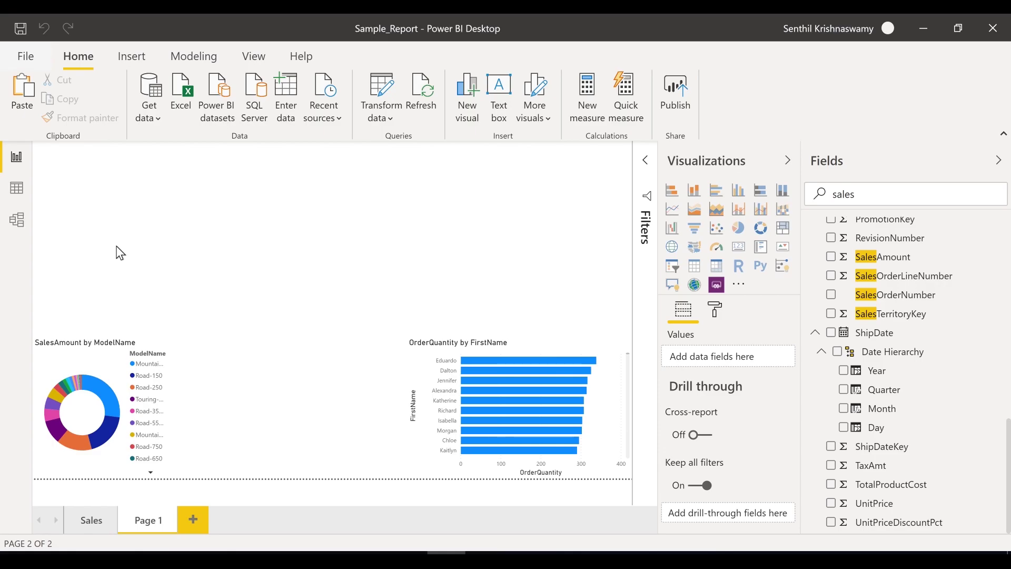
# Add FiscalYear from DimDate above the donut chart and convert the new visual to a slicer.
pyautogui.doubleClick(864, 192)
pyautogui.write('y')
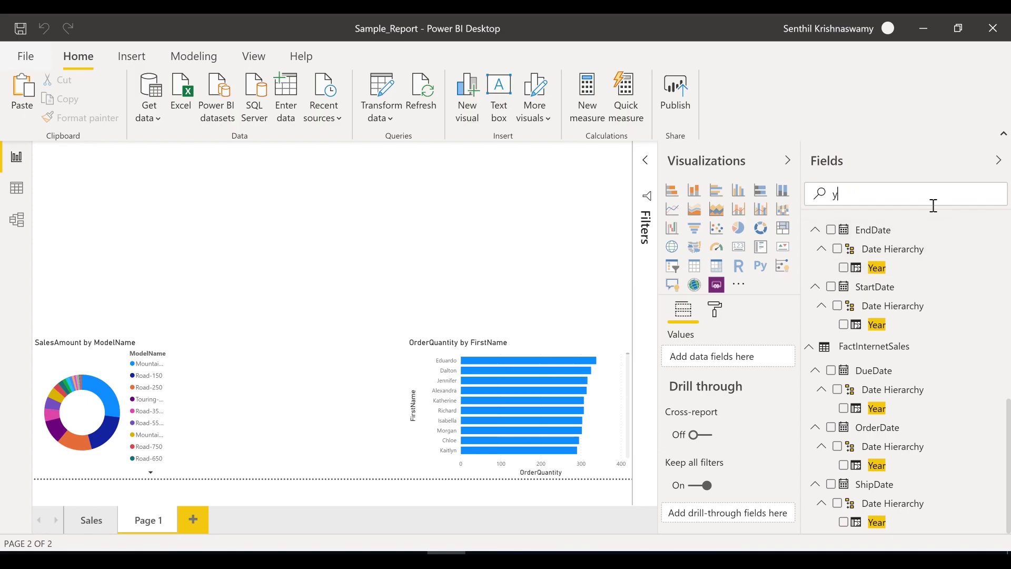
pyautogui.write('fisc')
pyautogui.moveTo(897, 287); pyautogui.dragTo(117, 232)
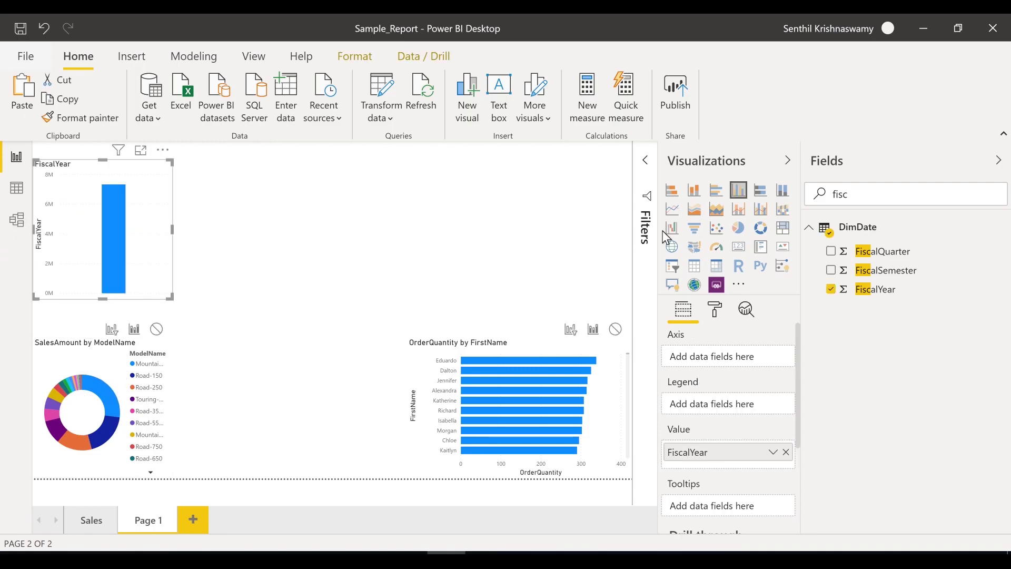
pyautogui.click(671, 265)
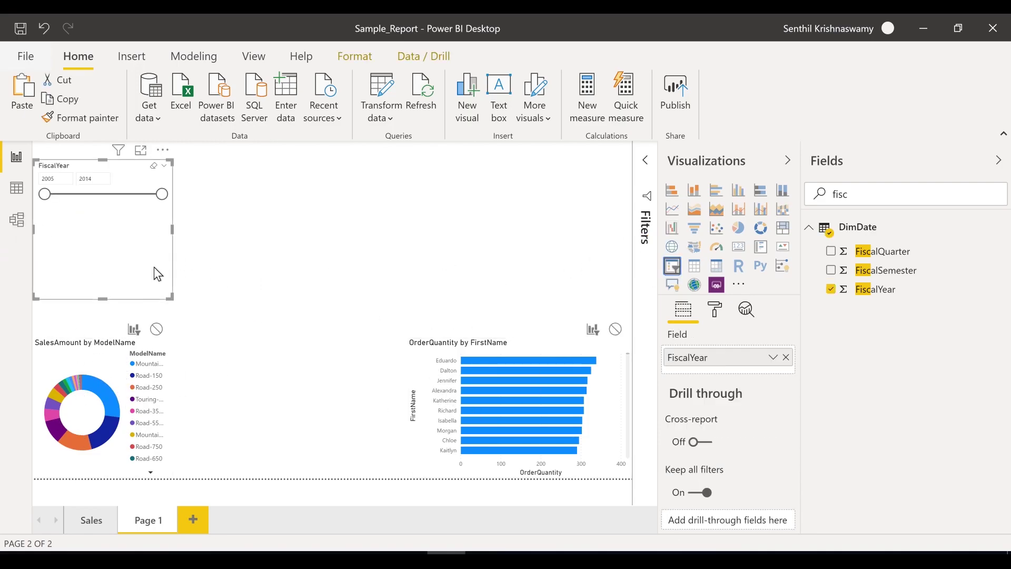
# Change the FiscalYear slicer's selection style to Dropdown.
pyautogui.click(163, 151)
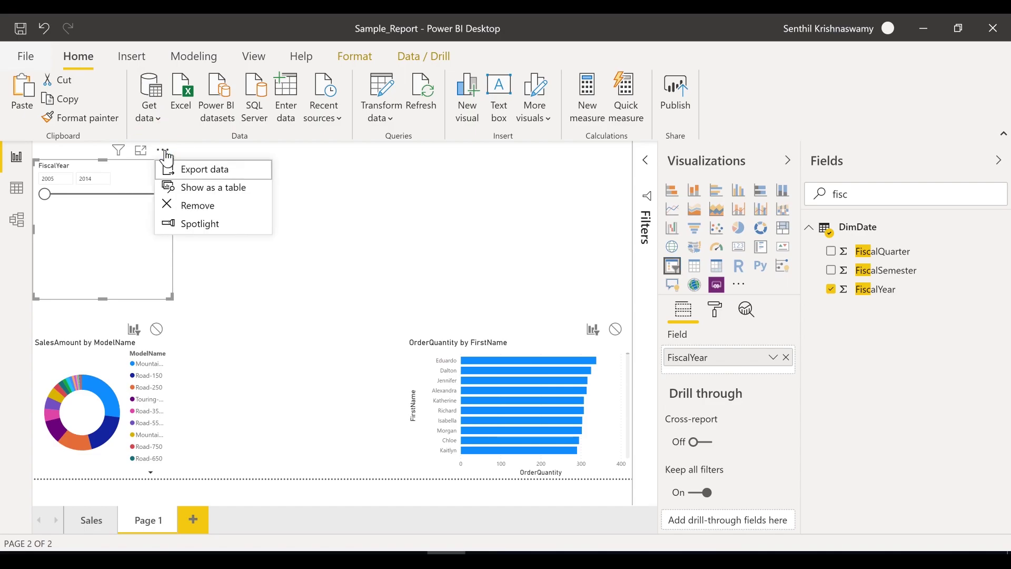
pyautogui.click(136, 219)
pyautogui.click(163, 151)
pyautogui.click(165, 166)
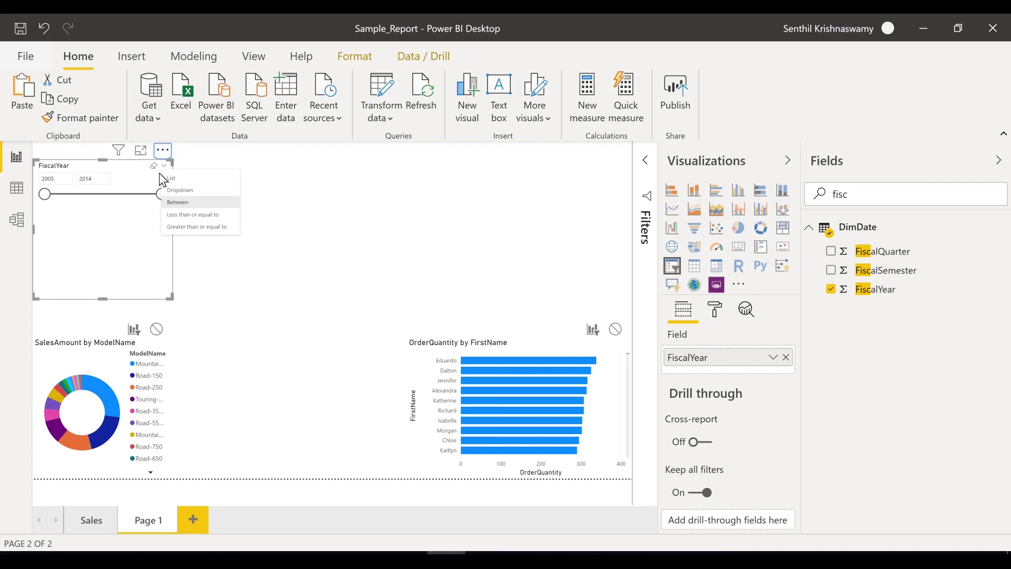
pyautogui.click(199, 191)
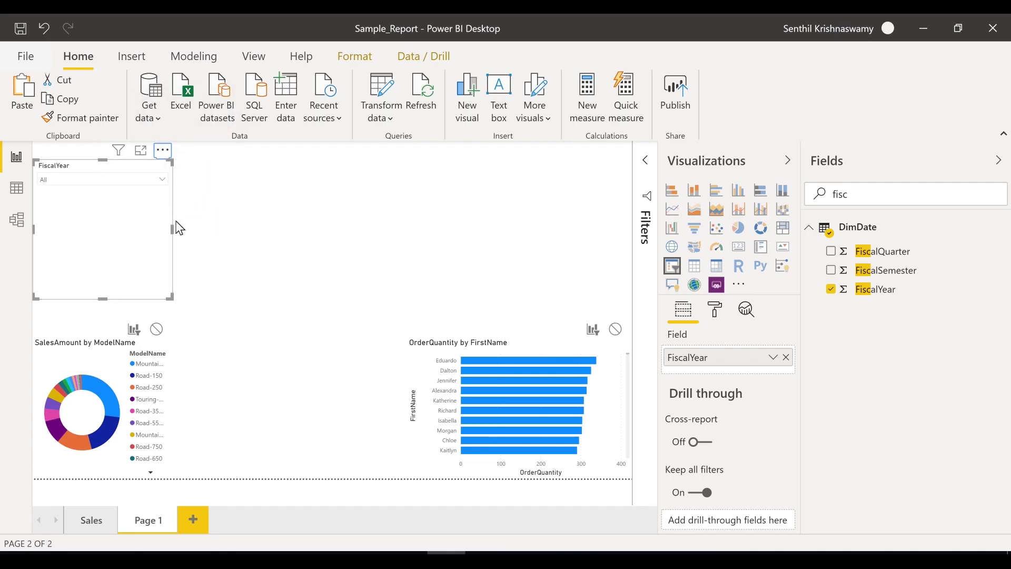
# Shrink the FiscalYear slicer in width and height and move it slightly lower on the page.
pyautogui.moveTo(173, 229); pyautogui.dragTo(149, 228)
pyautogui.moveTo(148, 295); pyautogui.dragTo(139, 210)
pyautogui.moveTo(93, 165); pyautogui.dragTo(111, 199)
# Filter the page to fiscal year 2012 and check the sales of the Mountain-200 slice in the donut chart.
pyautogui.click(112, 199)
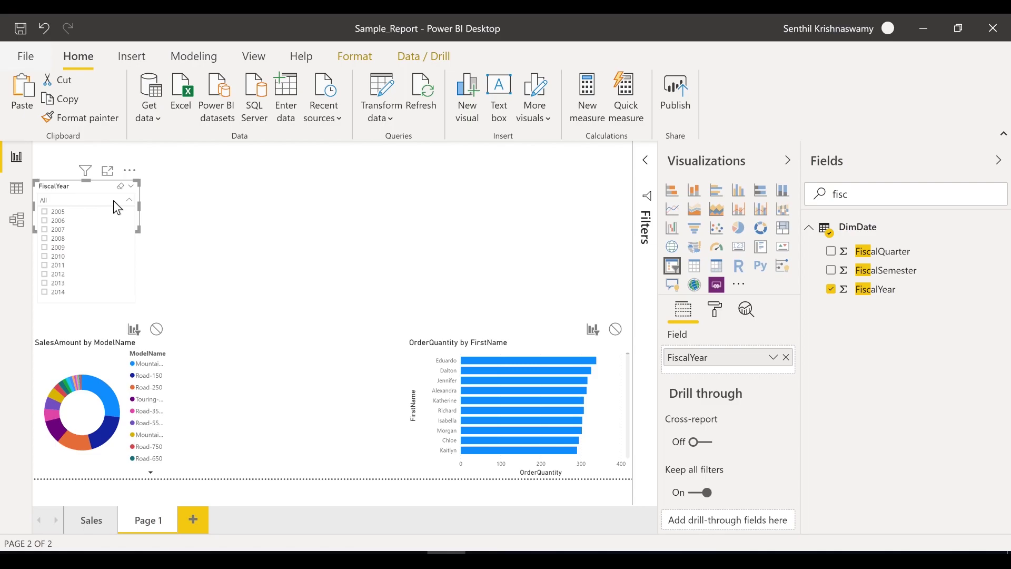
pyautogui.click(78, 275)
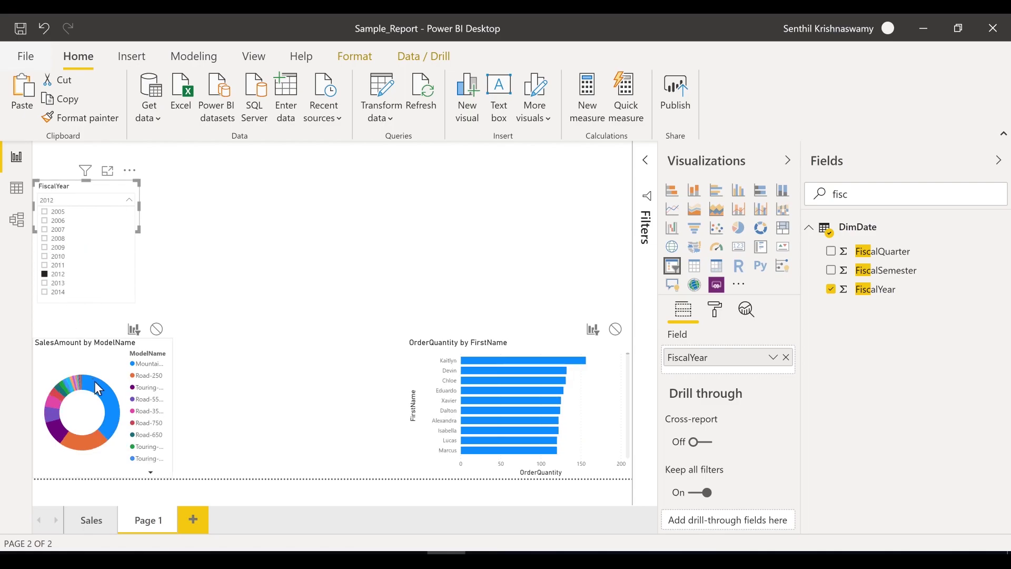
pyautogui.moveTo(100, 390)
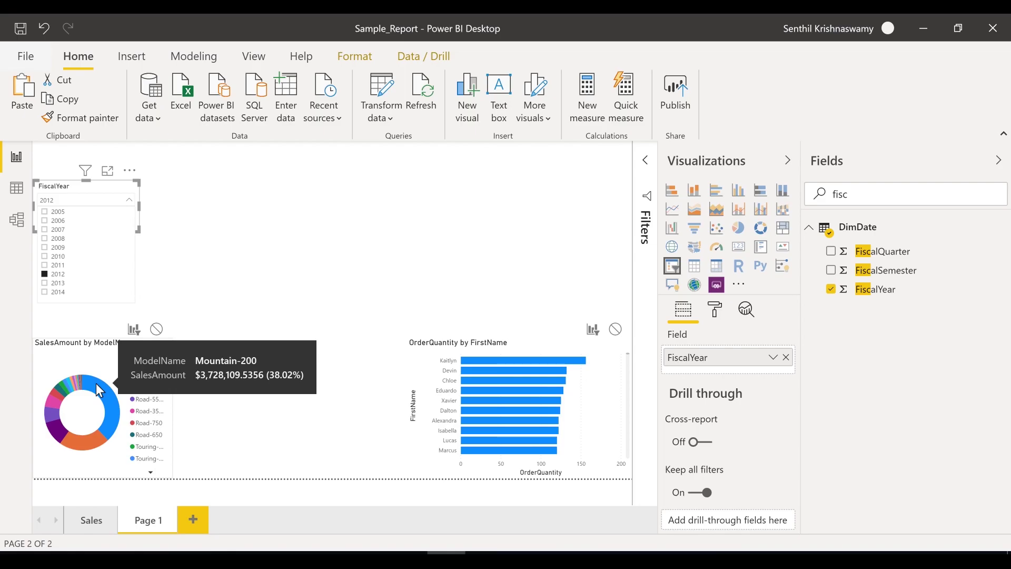
# Filter the page to fiscal year 2013 and inspect the sales of the Mountain-200, Touring-1000 and Road-250 donut slices.
pyautogui.click(58, 284)
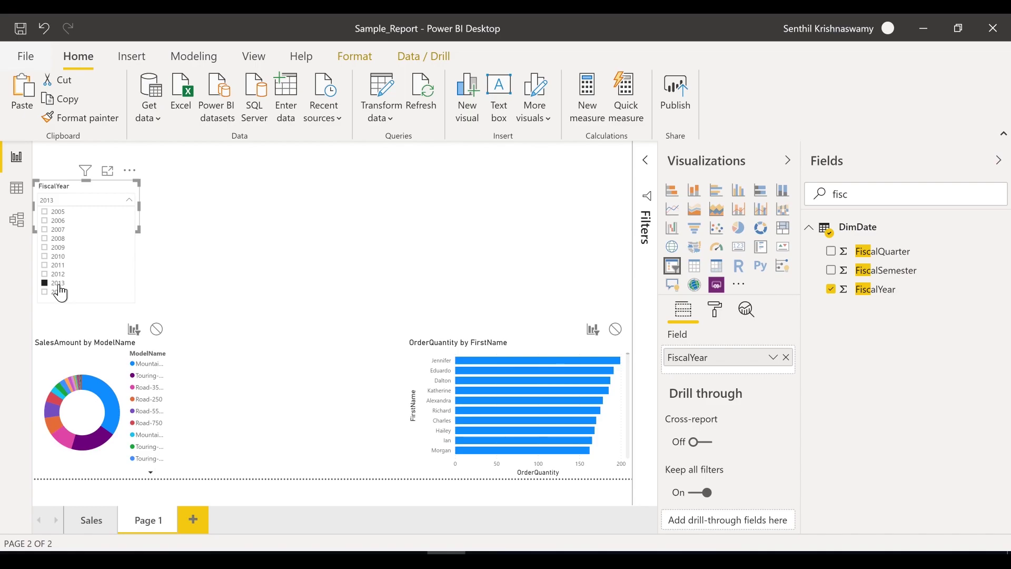
pyautogui.moveTo(99, 389)
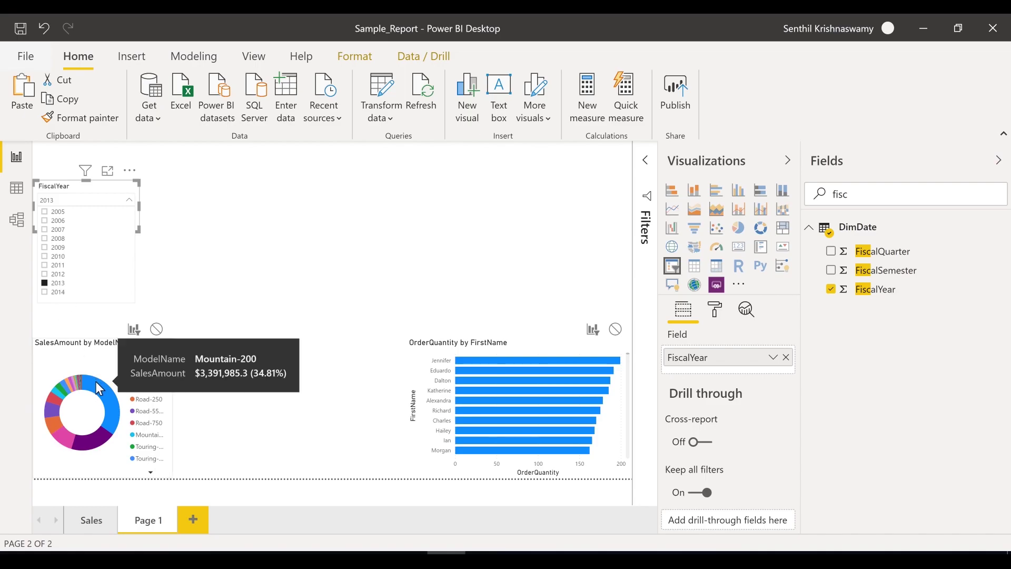
pyautogui.moveTo(104, 446)
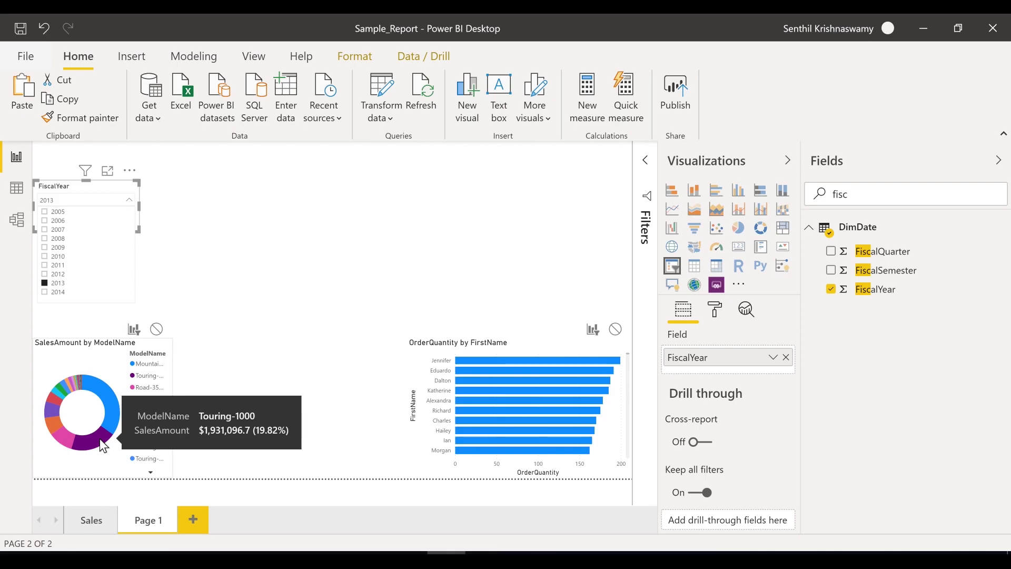
pyautogui.moveTo(65, 438)
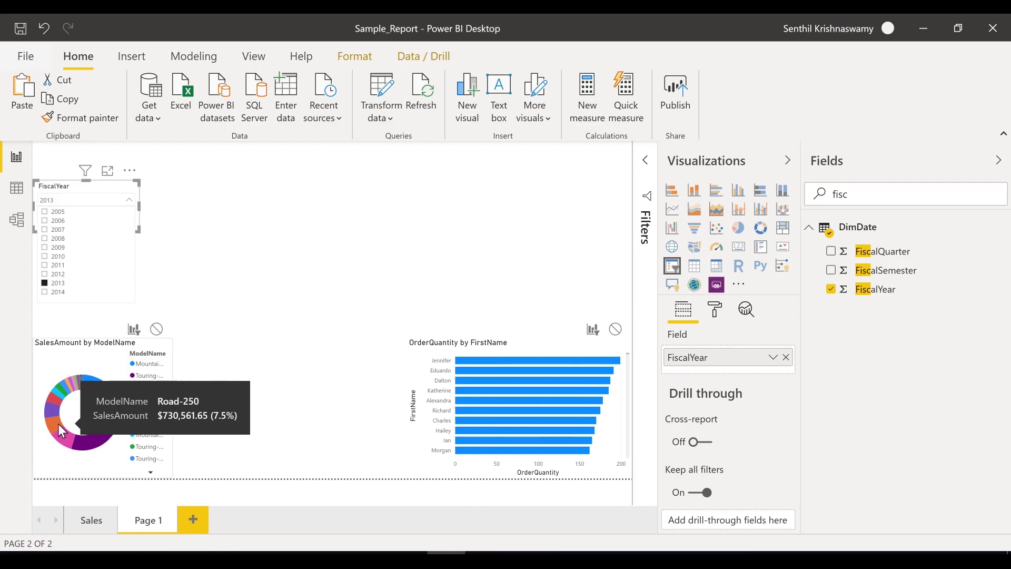
# Filter the page to fiscal year 2011 and inspect the topmost bar of the OrderQuantity by FirstName chart.
pyautogui.click(58, 266)
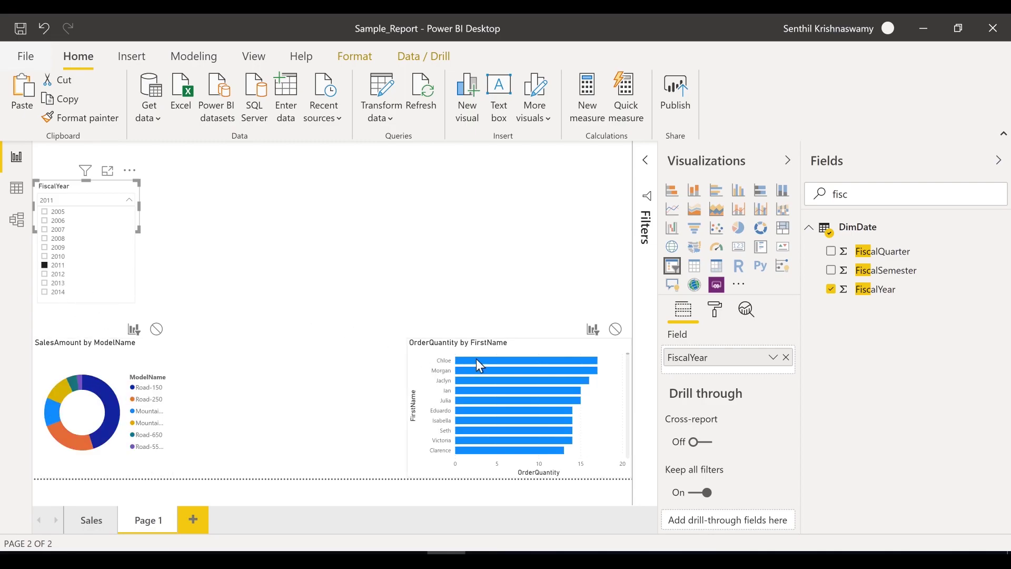
pyautogui.moveTo(476, 359)
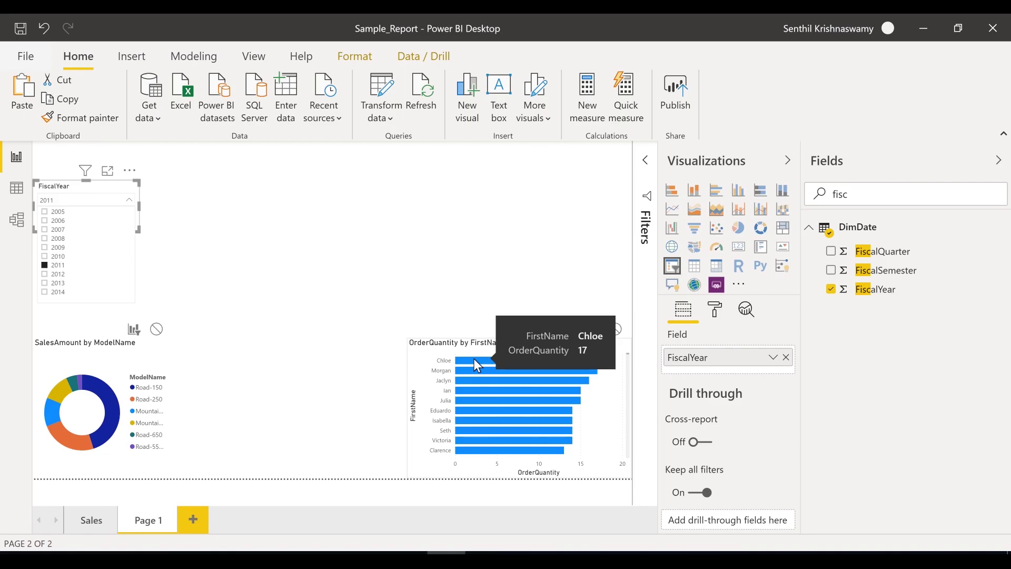
# Set the FiscalYear slicer to 2013, collapse its list and move the slicer slightly lower.
pyautogui.click(54, 284)
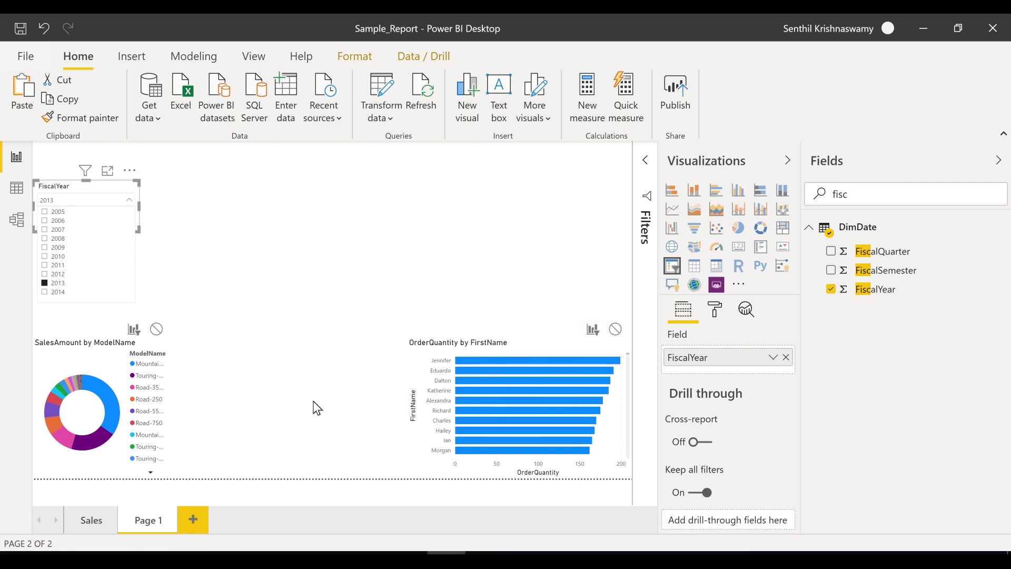
pyautogui.click(146, 272)
pyautogui.click(145, 269)
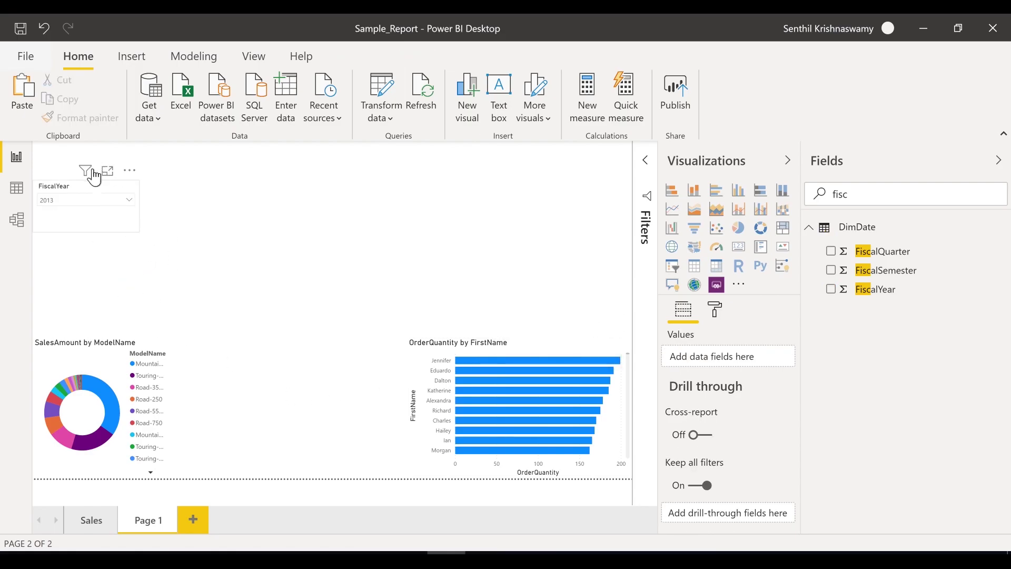
pyautogui.moveTo(85, 192)
pyautogui.mouseDown()
pyautogui.moveTo(79, 219)
pyautogui.moveTo(74, 206)
pyautogui.mouseUp()
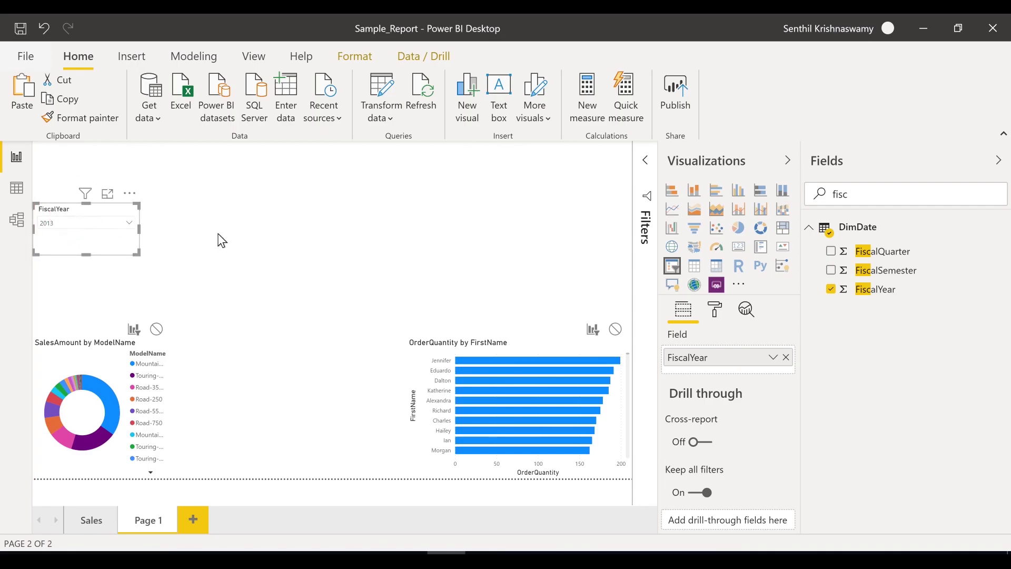
pyautogui.click(64, 208)
# Clear the field search and place an enlarged, empty line chart above the OrderQuantity by FirstName chart.
pyautogui.moveTo(857, 194); pyautogui.dragTo(822, 192)
pyautogui.press('BackSpace')
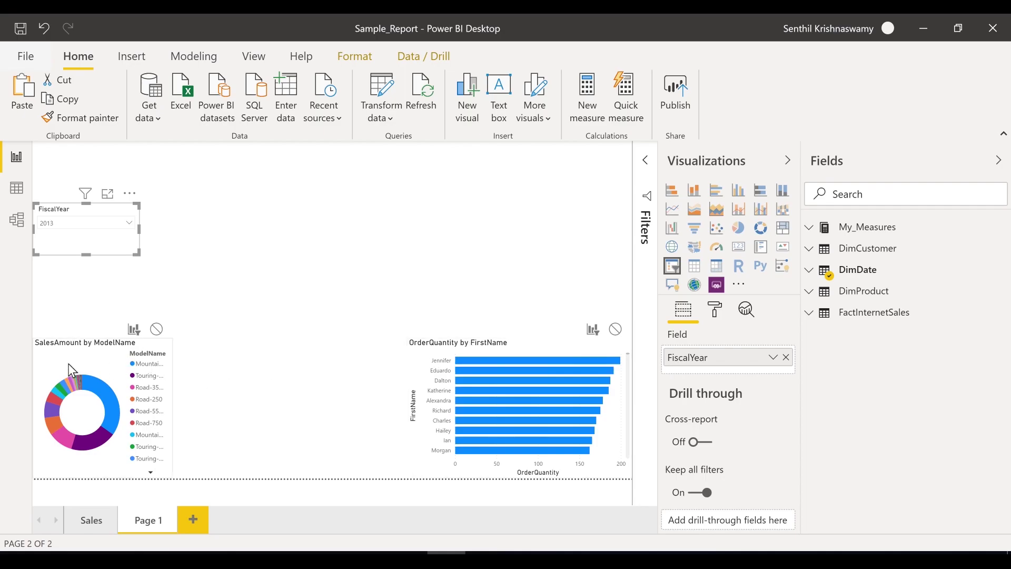
pyautogui.click(871, 193)
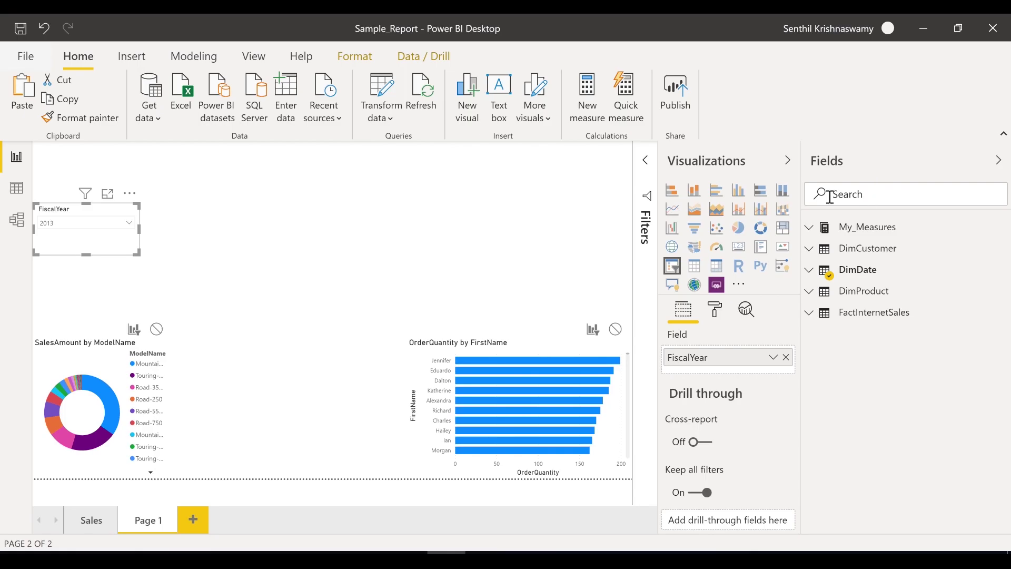
pyautogui.click(530, 228)
pyautogui.click(673, 209)
pyautogui.moveTo(104, 295); pyautogui.dragTo(479, 188)
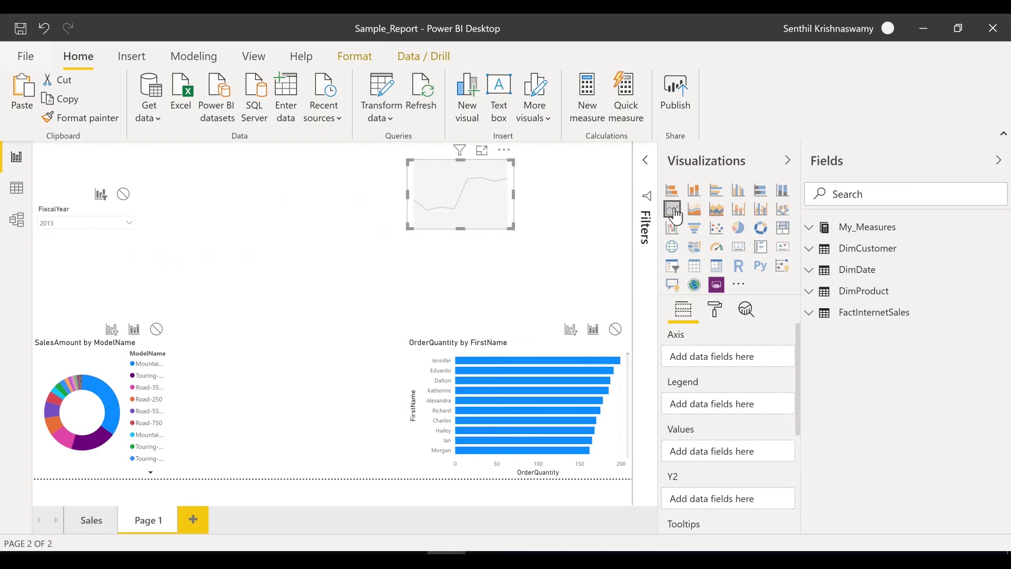
pyautogui.moveTo(429, 190); pyautogui.dragTo(370, 204)
pyautogui.moveTo(456, 243)
pyautogui.mouseDown()
pyautogui.moveTo(445, 231)
pyautogui.moveTo(548, 276)
pyautogui.mouseUp()
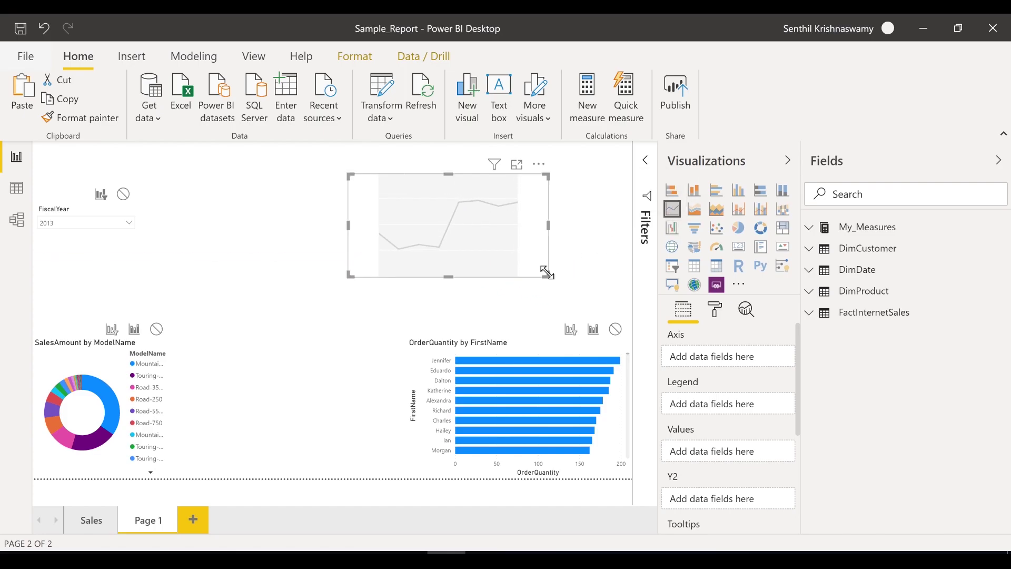
# Search the fields for "quanti" and add OrderQuantity as the values of the new line chart.
pyautogui.click(899, 188)
pyautogui.write('quanti')
pyautogui.moveTo(858, 252); pyautogui.dragTo(722, 452)
pyautogui.moveTo(734, 460); pyautogui.dragTo(729, 458)
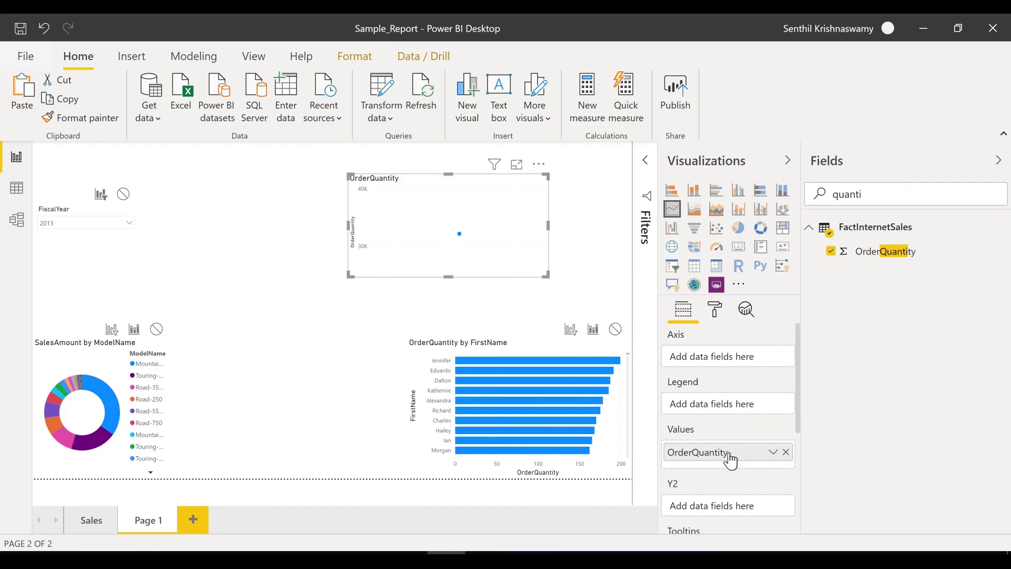
# Search the fields for "sales" and add SalesAmount as the Y2 values of the line chart.
pyautogui.click(838, 189)
pyautogui.write('sales')
pyautogui.moveTo(1003, 252); pyautogui.dragTo(1005, 388)
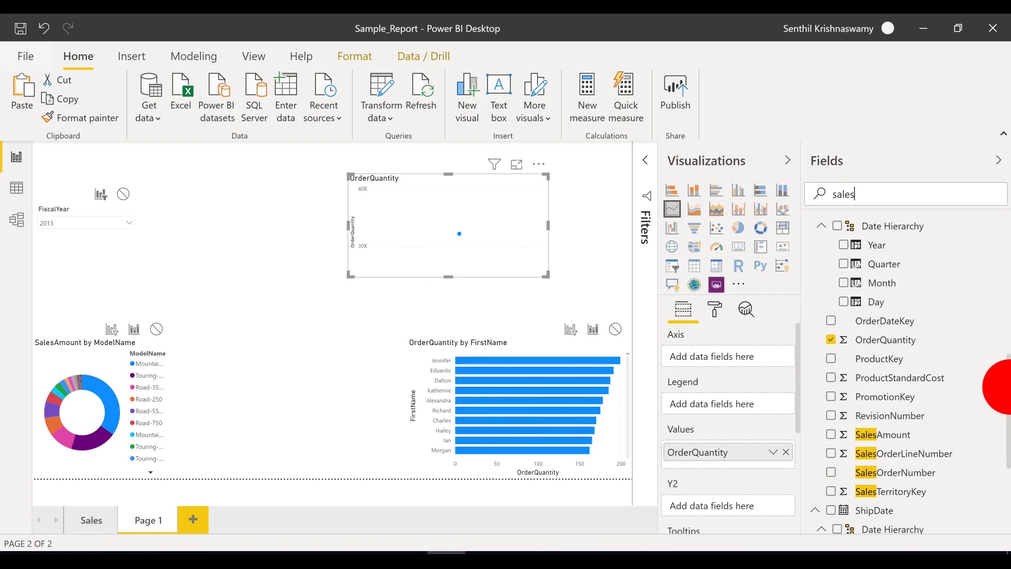
pyautogui.moveTo(927, 433); pyautogui.dragTo(751, 504)
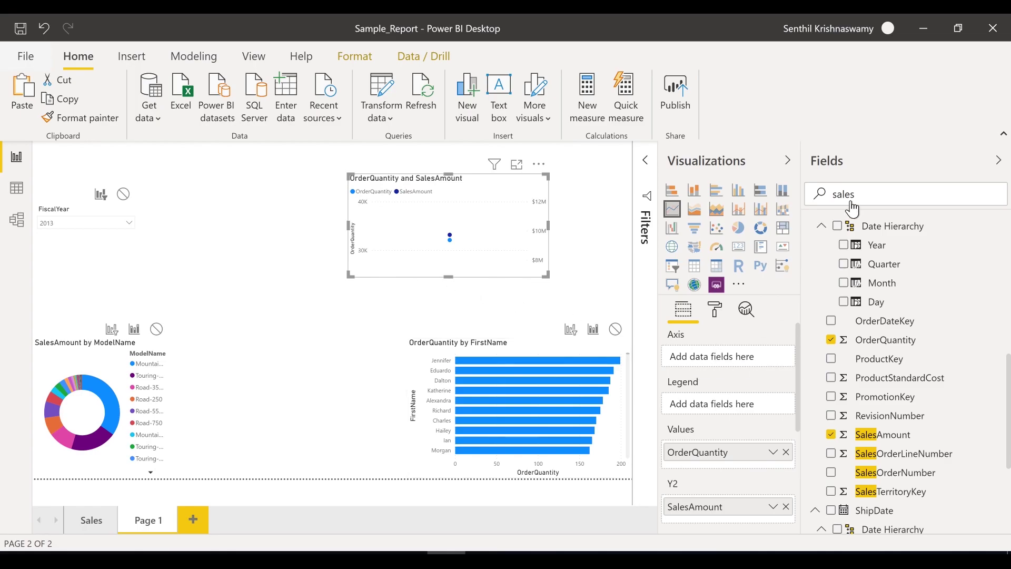
# Search the fields for "month" instead and set DimDate's MonthNumberOfYear as the line chart's axis.
pyautogui.moveTo(875, 194); pyautogui.dragTo(838, 194)
pyautogui.press('BackSpace')
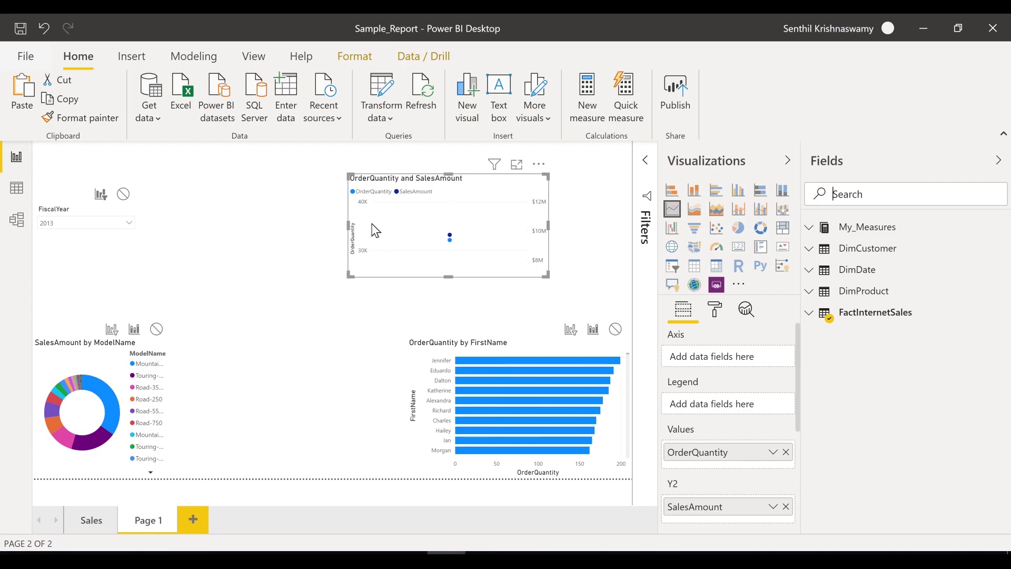
pyautogui.click(882, 193)
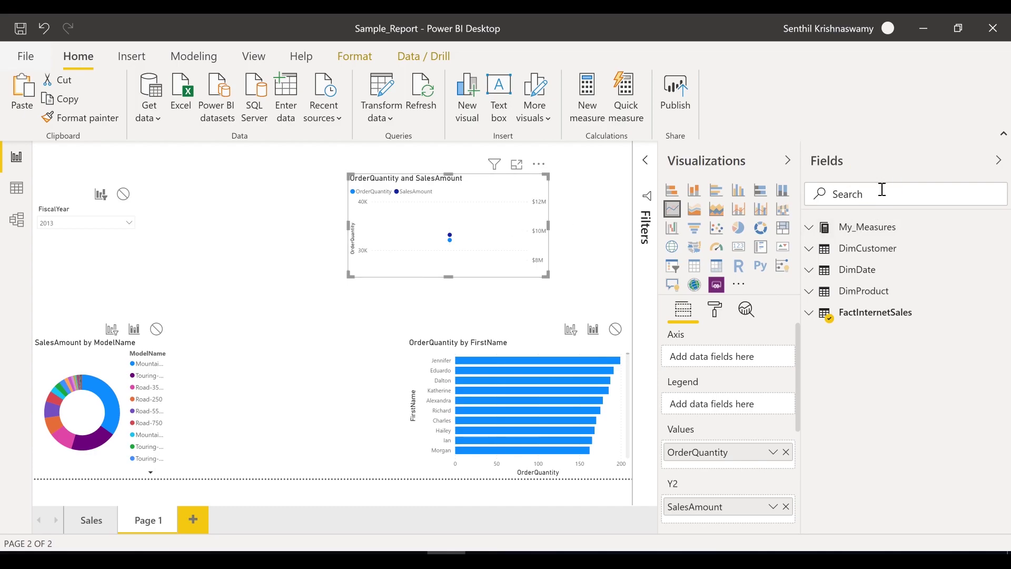
pyautogui.write('month')
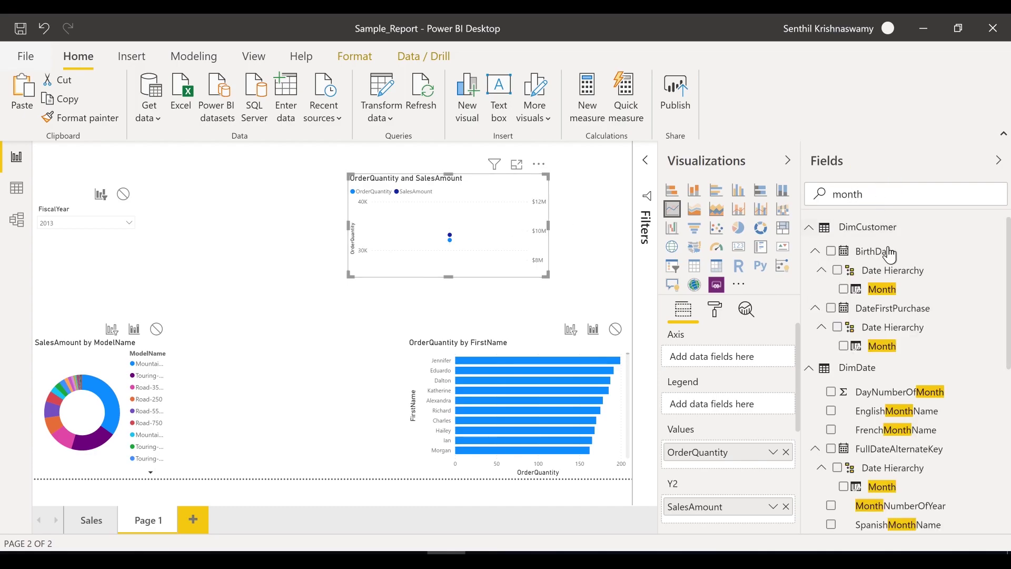
pyautogui.moveTo(1007, 292); pyautogui.dragTo(1007, 363)
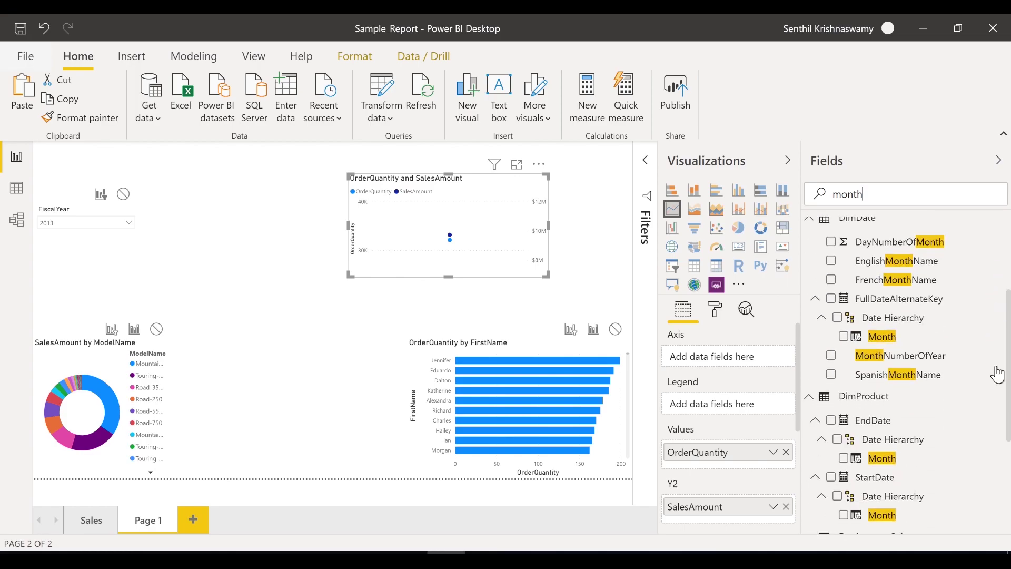
pyautogui.moveTo(933, 354)
pyautogui.mouseDown()
pyautogui.moveTo(763, 339)
pyautogui.moveTo(767, 355)
pyautogui.mouseUp()
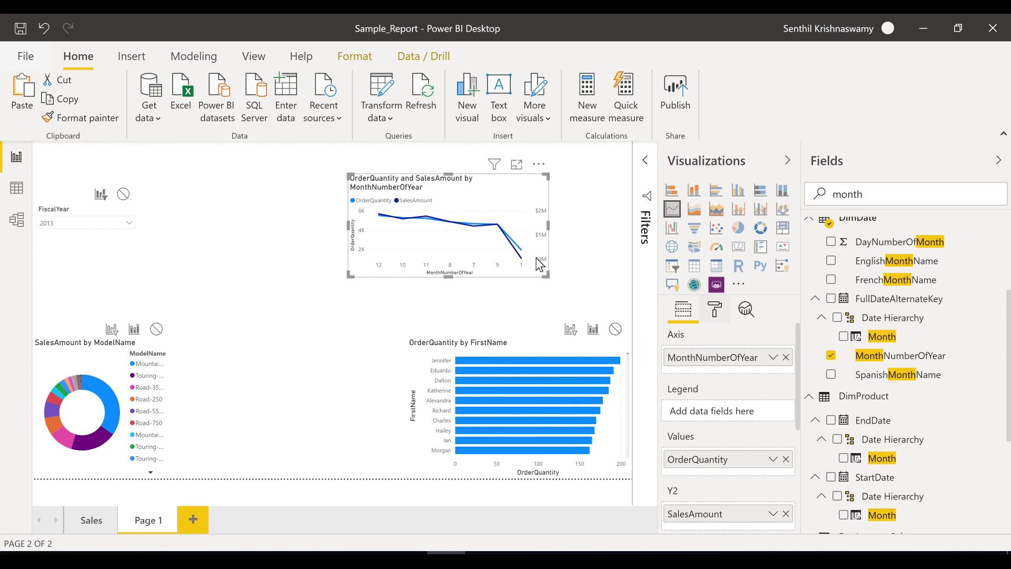
# Enlarge the line chart in width and height and place it in the upper-right corner of the page.
pyautogui.moveTo(349, 225); pyautogui.dragTo(300, 226)
pyautogui.moveTo(417, 183); pyautogui.dragTo(560, 151)
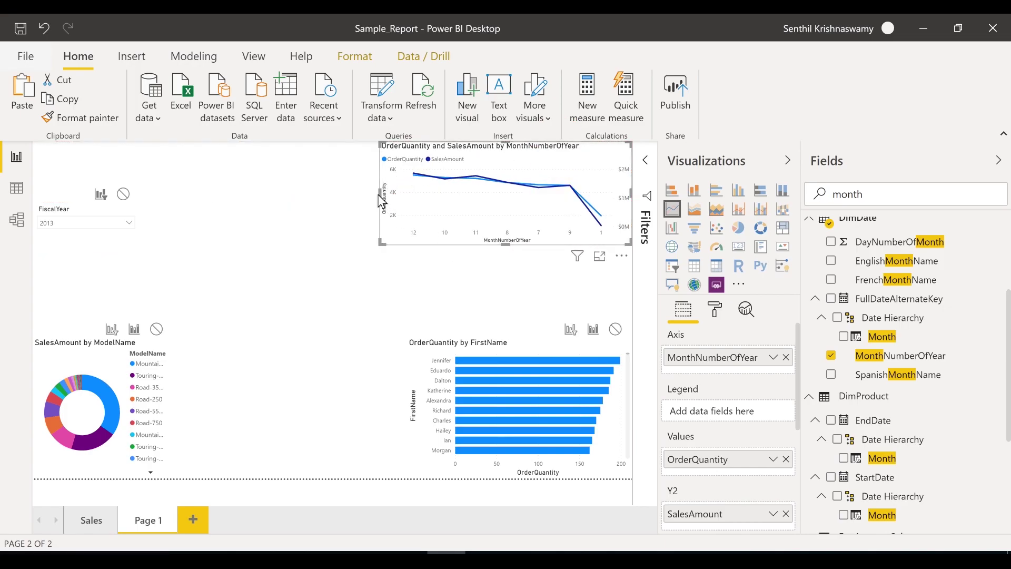
pyautogui.moveTo(381, 201); pyautogui.dragTo(344, 192)
pyautogui.click(495, 246)
pyautogui.click(495, 242)
pyautogui.click(483, 233)
pyautogui.moveTo(487, 244); pyautogui.dragTo(482, 279)
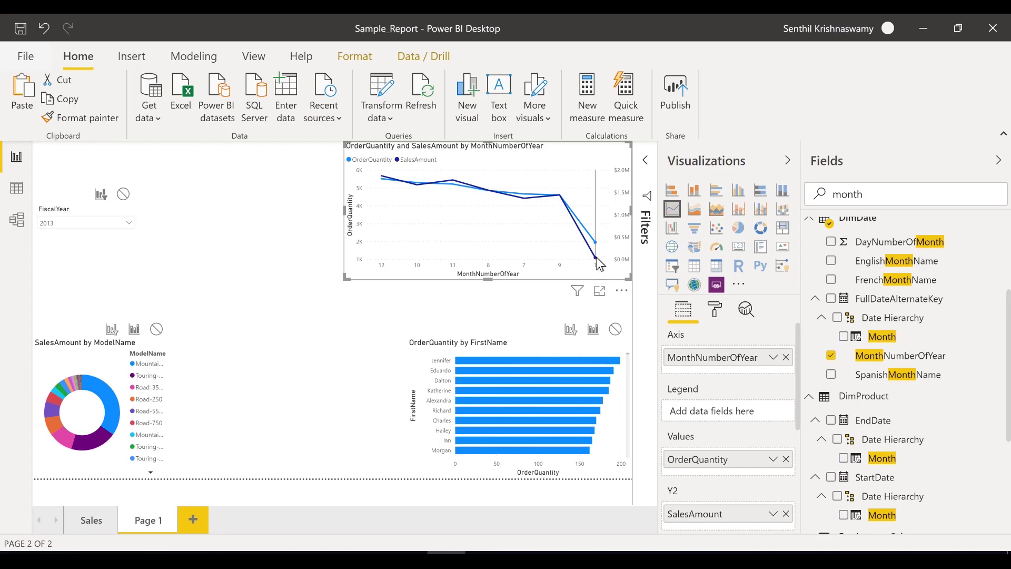
# Narrow the line chart slightly from its left edge and clear the field search.
pyautogui.moveTo(597, 259)
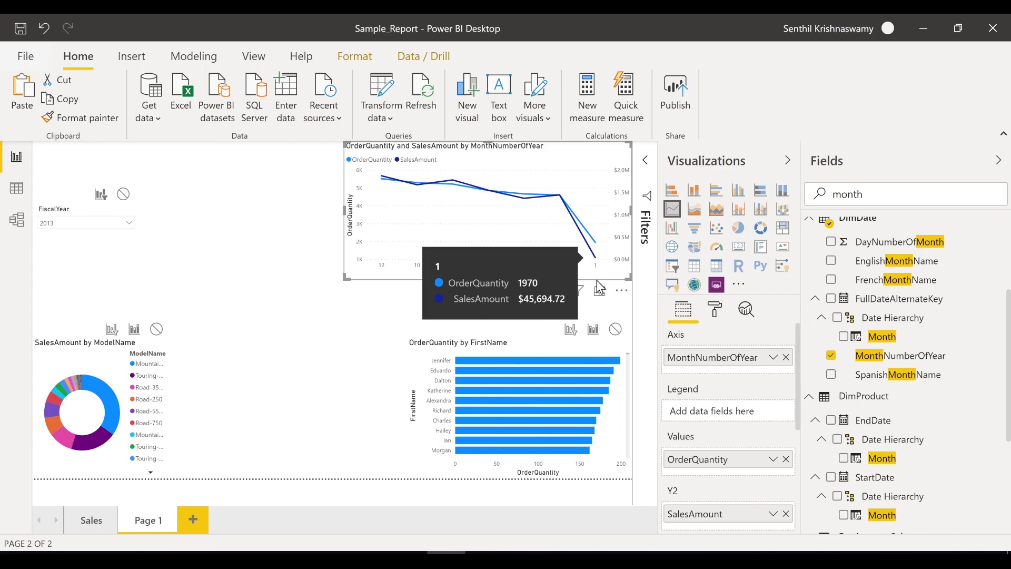
pyautogui.moveTo(366, 178)
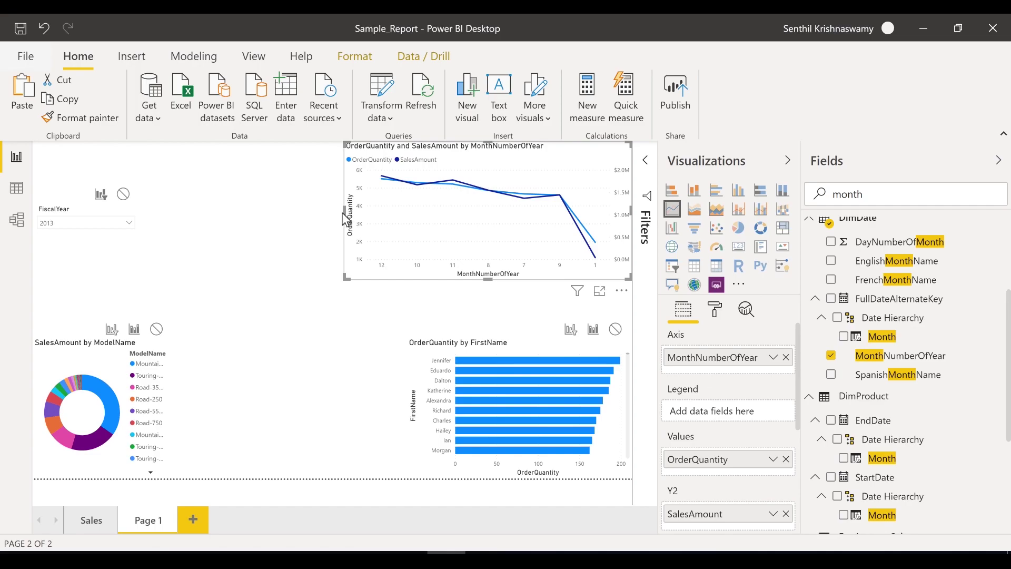
pyautogui.moveTo(342, 211); pyautogui.dragTo(377, 221)
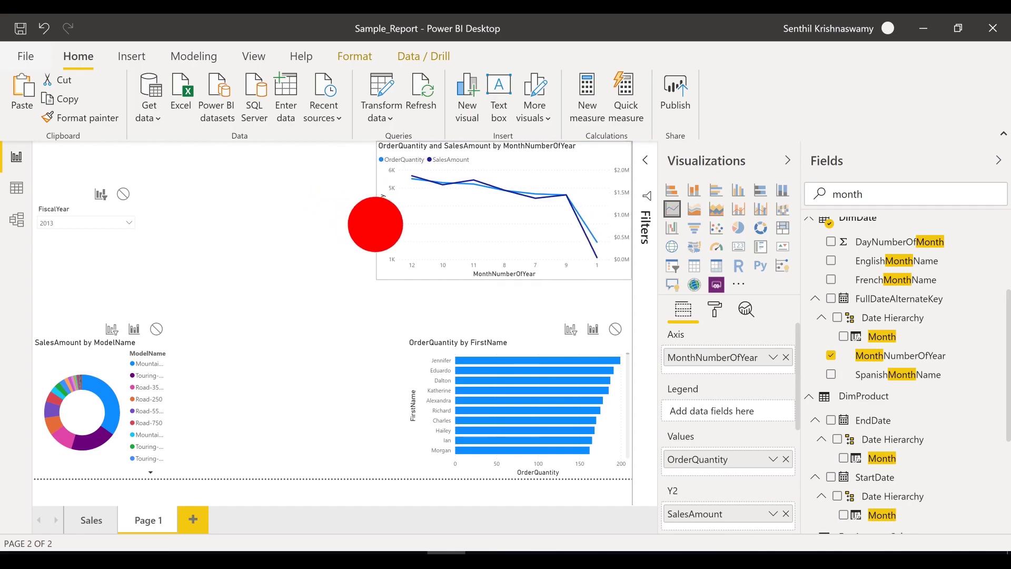
pyautogui.click(235, 230)
pyautogui.click(84, 207)
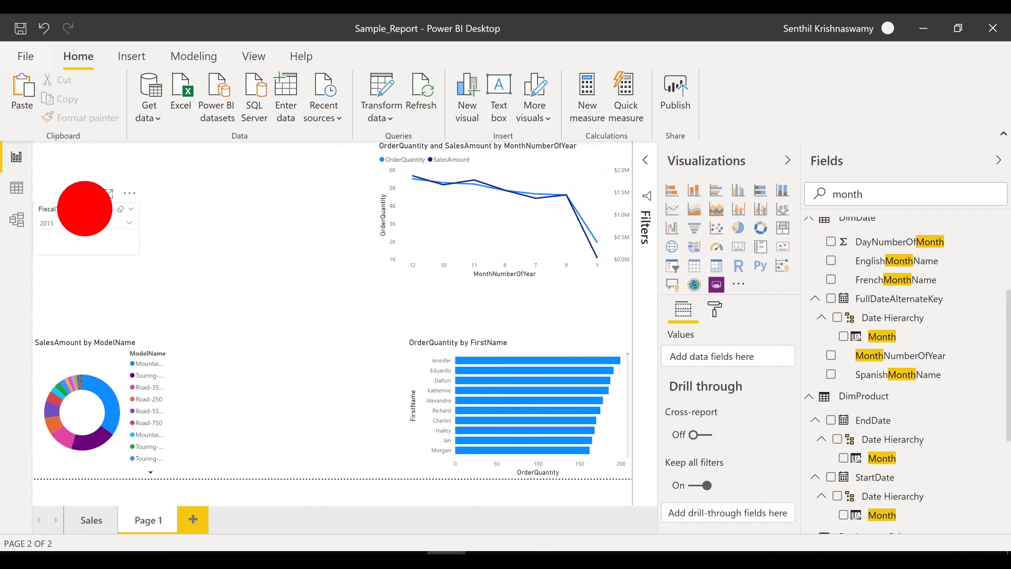
pyautogui.click(113, 293)
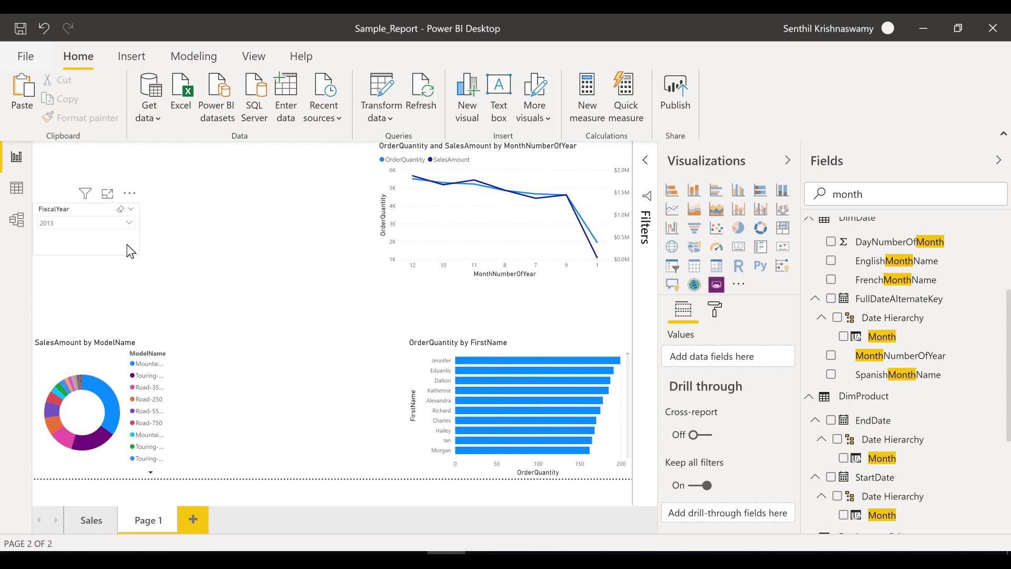
pyautogui.click(106, 294)
pyautogui.click(853, 191)
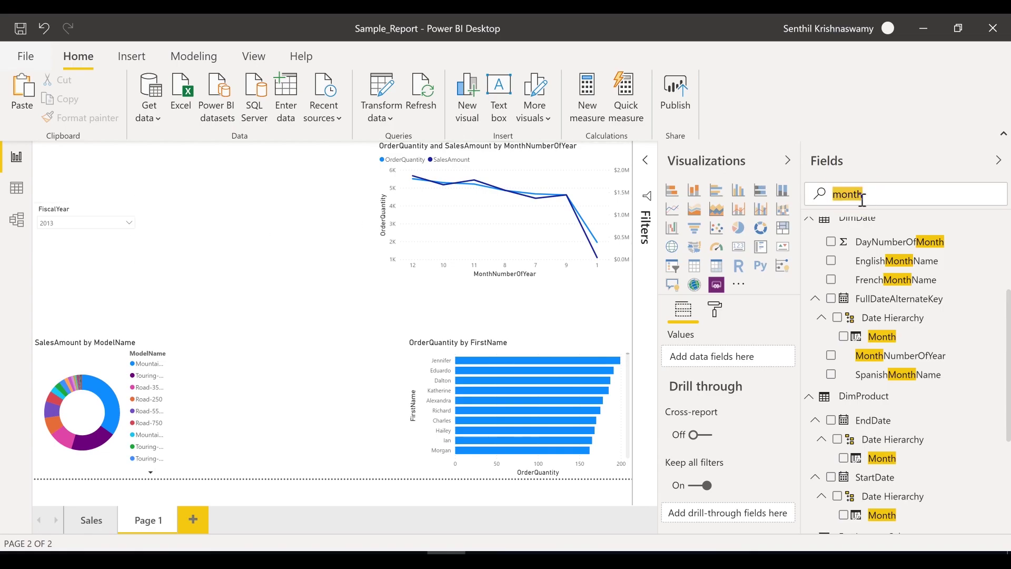
pyautogui.press('BackSpace')
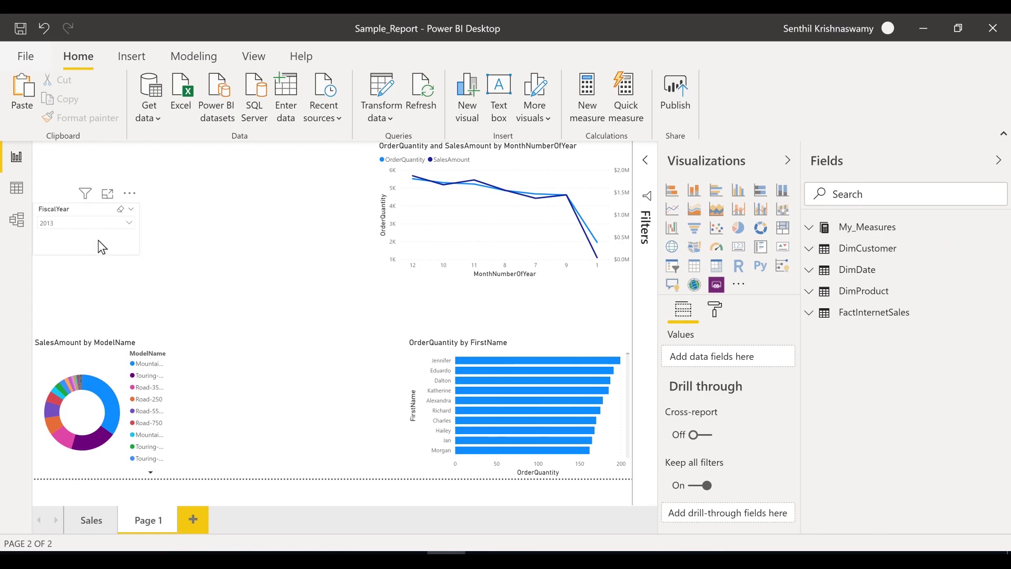
# Examine the relationships between FactInternetSales and the dimension tables, including DimDate, in the model view and return to the report.
pyautogui.click(17, 219)
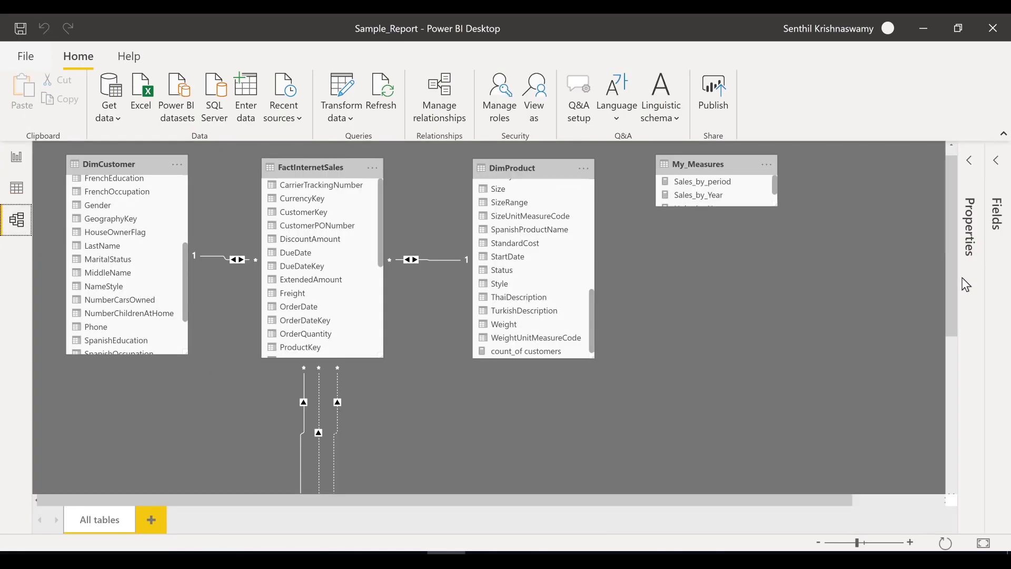
pyautogui.moveTo(952, 282); pyautogui.dragTo(954, 368)
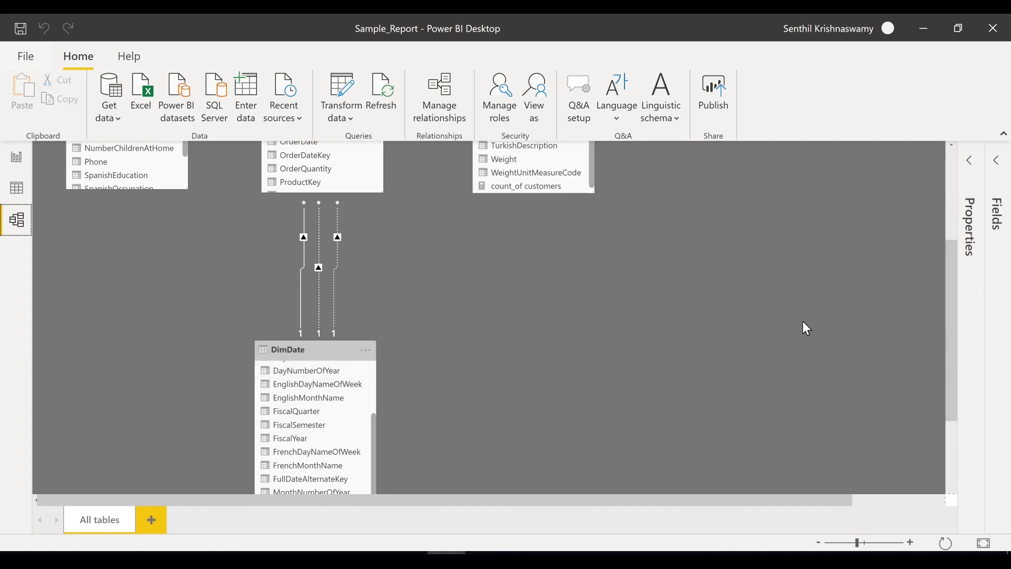
pyautogui.moveTo(948, 334); pyautogui.dragTo(941, 230)
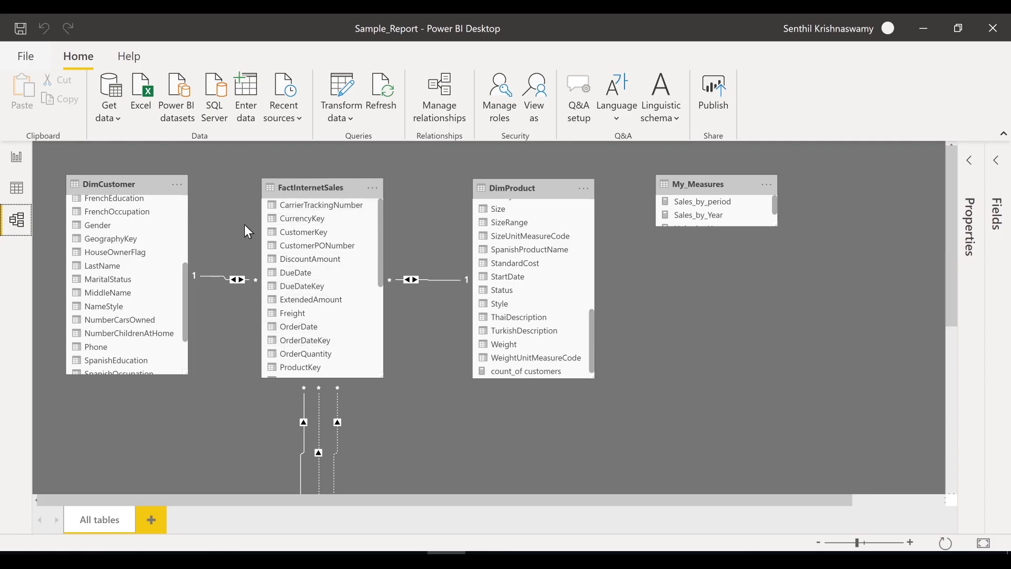
pyautogui.click(15, 153)
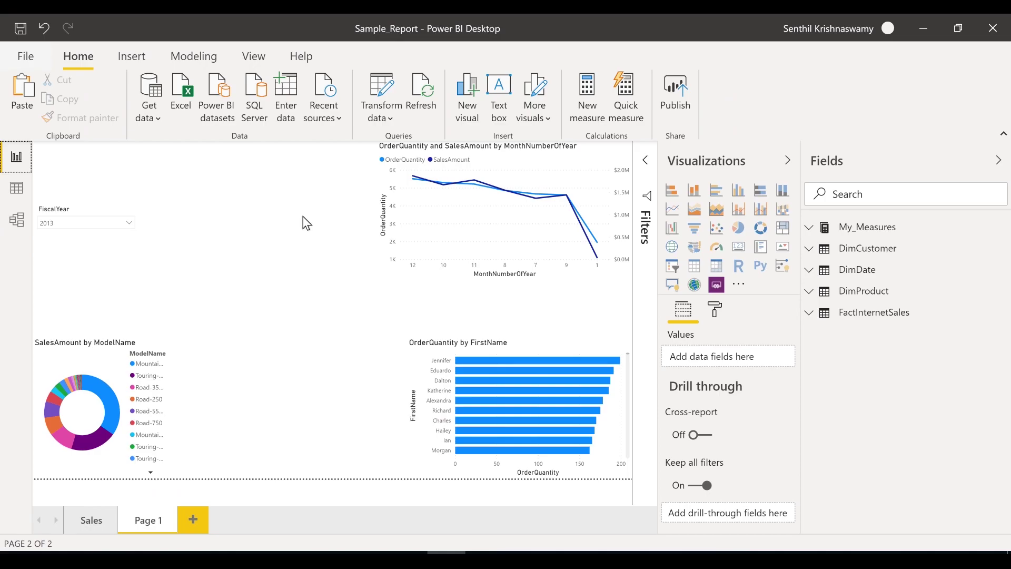
# Create an empty table named Table_Measures and load it into the model.
pyautogui.click(370, 247)
pyautogui.click(288, 117)
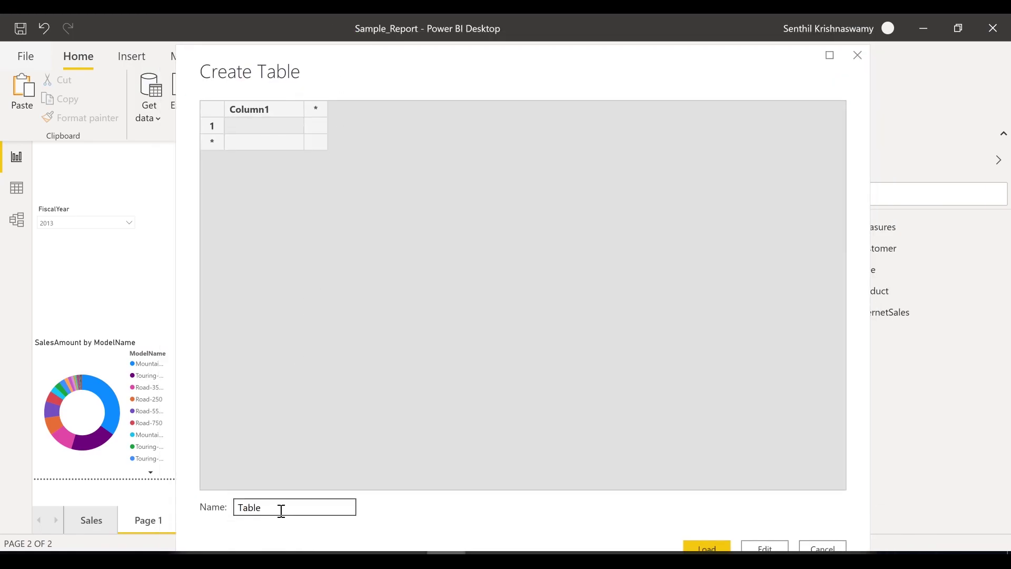
pyautogui.doubleClick(232, 503)
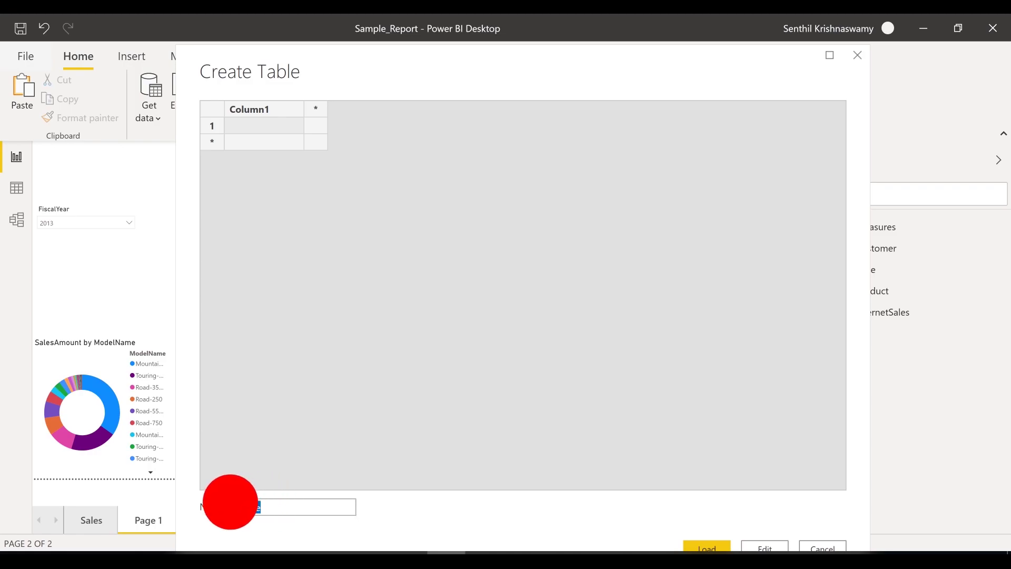
pyautogui.write('_MEasures')
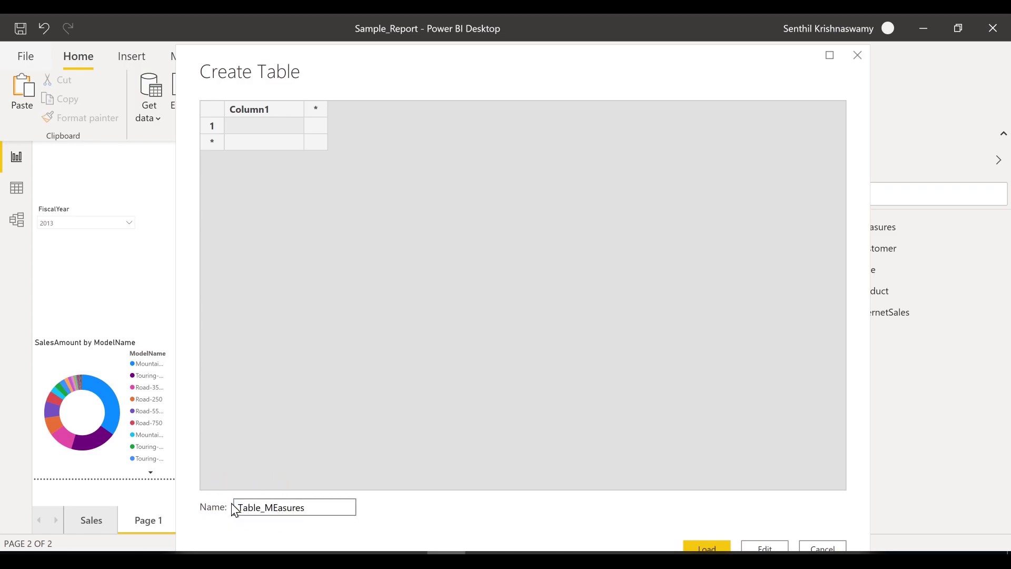
pyautogui.click(277, 511)
pyautogui.press('BackSpace')
pyautogui.write('e')
pyautogui.press('Return')
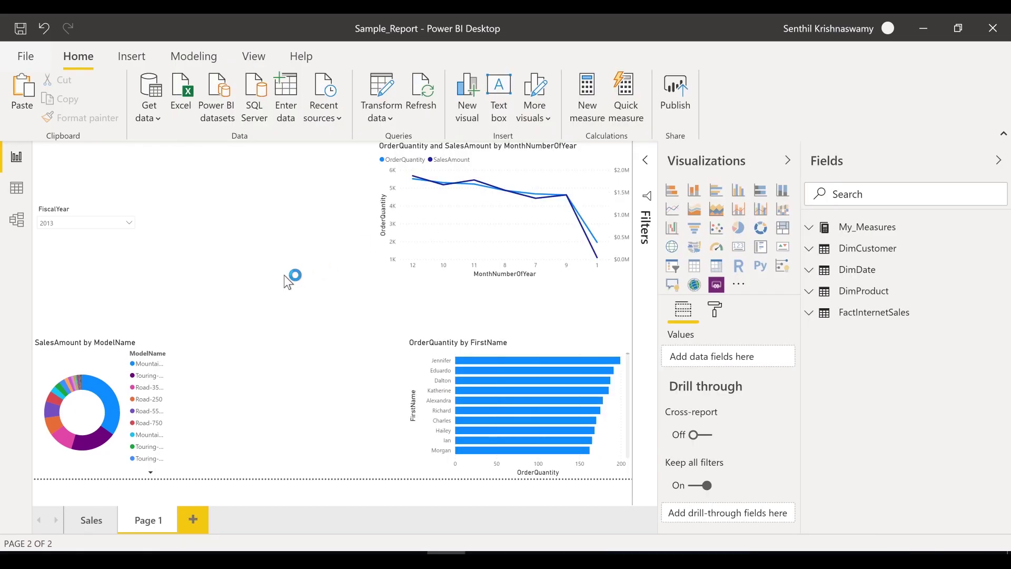
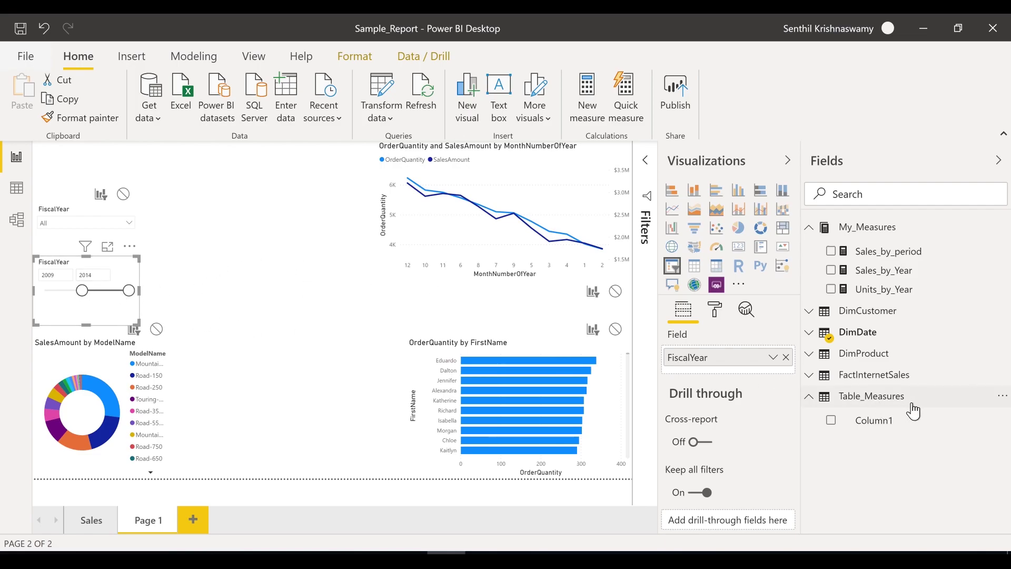
# Add a new measure to Table_Measures and name it Sales_by_Period_Year in its formula.
pyautogui.click(990, 397)
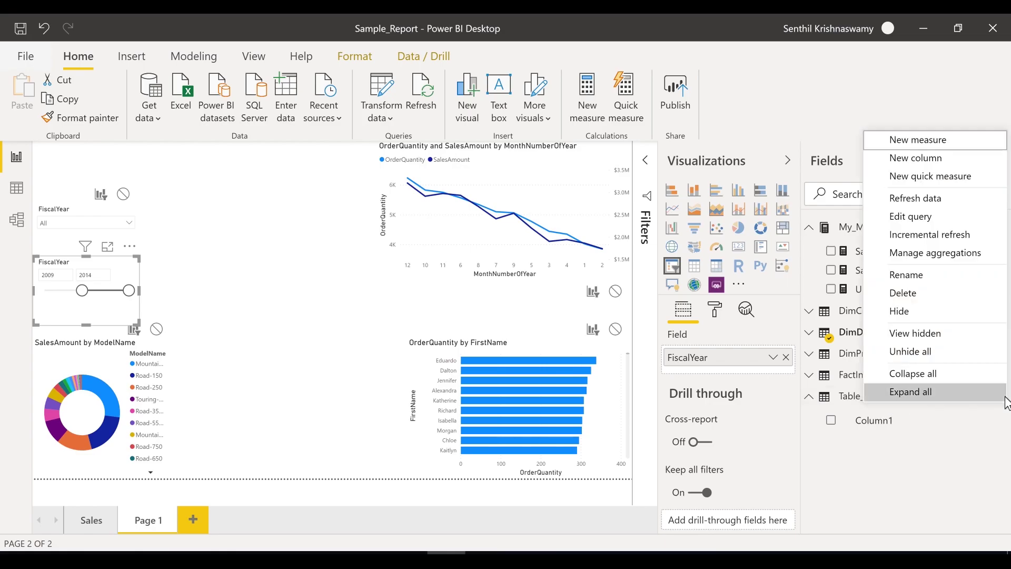
pyautogui.click(944, 144)
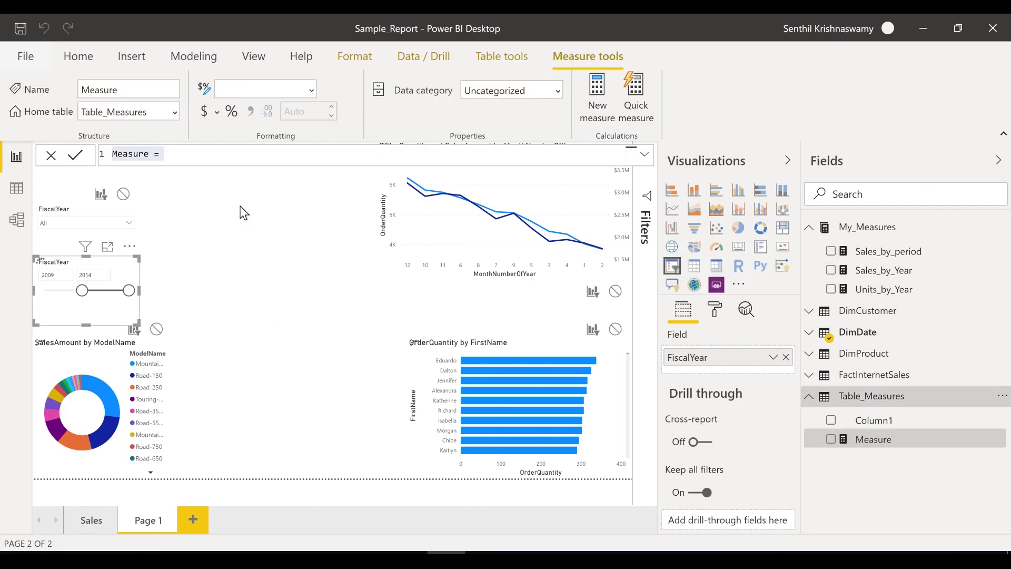
pyautogui.click(173, 153)
pyautogui.moveTo(171, 153); pyautogui.dragTo(103, 153)
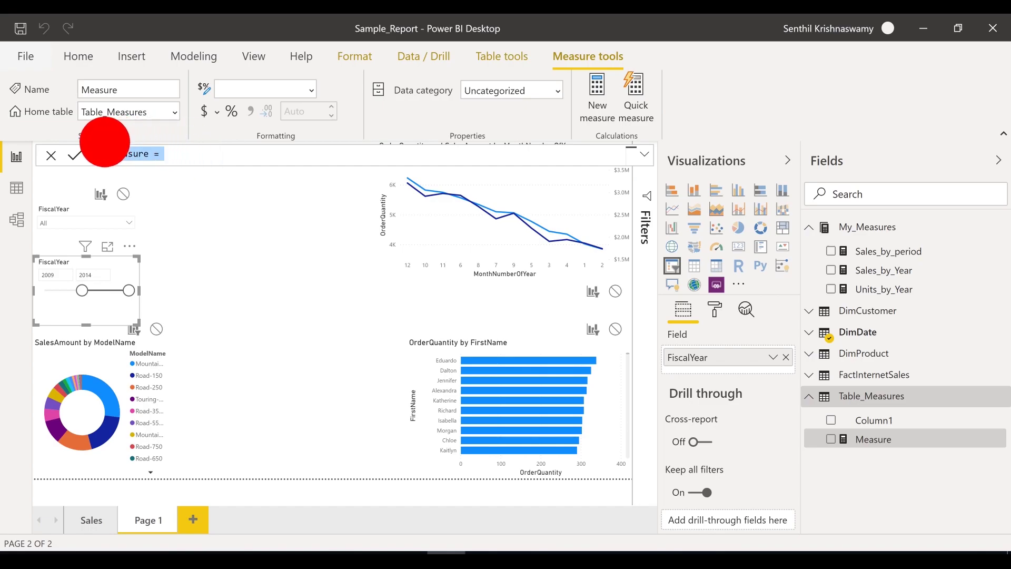
pyautogui.write('Sales_by')
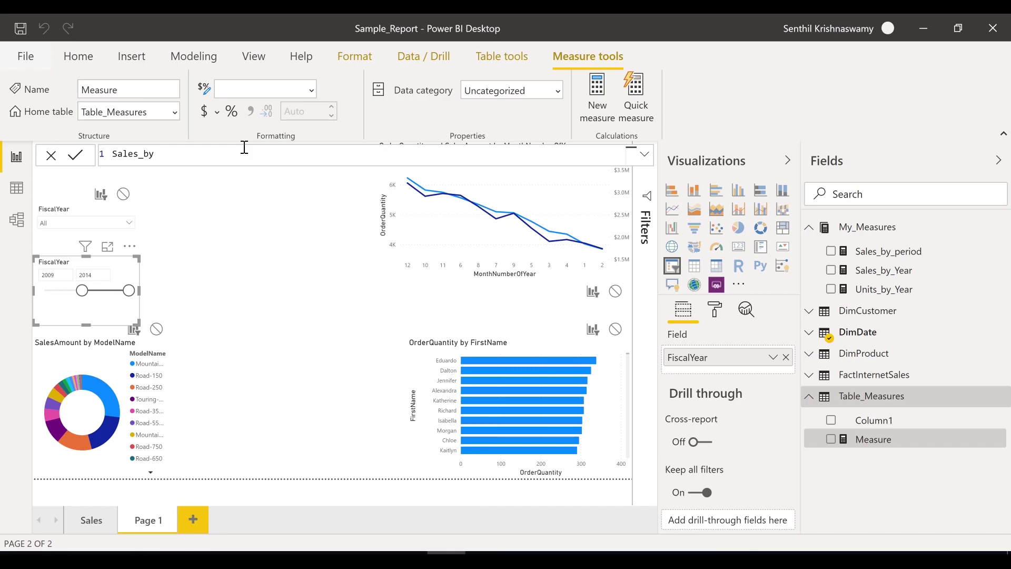
pyautogui.write('_Period_Year = cal')
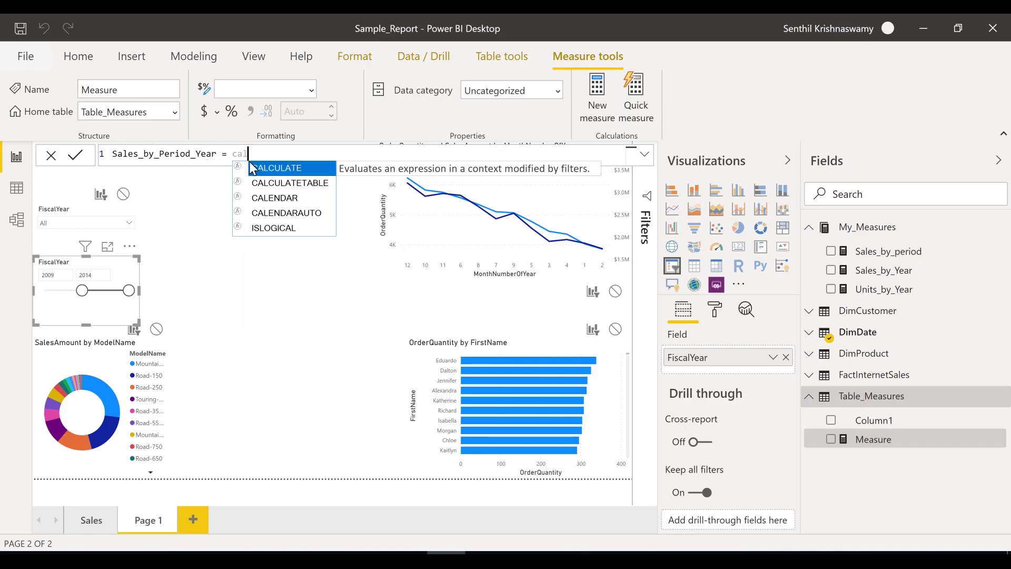
# Begin the Sales_by_Period_Year formula with CALCULATE over SUM(FactInternetSales[SalesAmount]), closing the SUM parenthesis.
pyautogui.write('cu')
pyautogui.press('Tab')
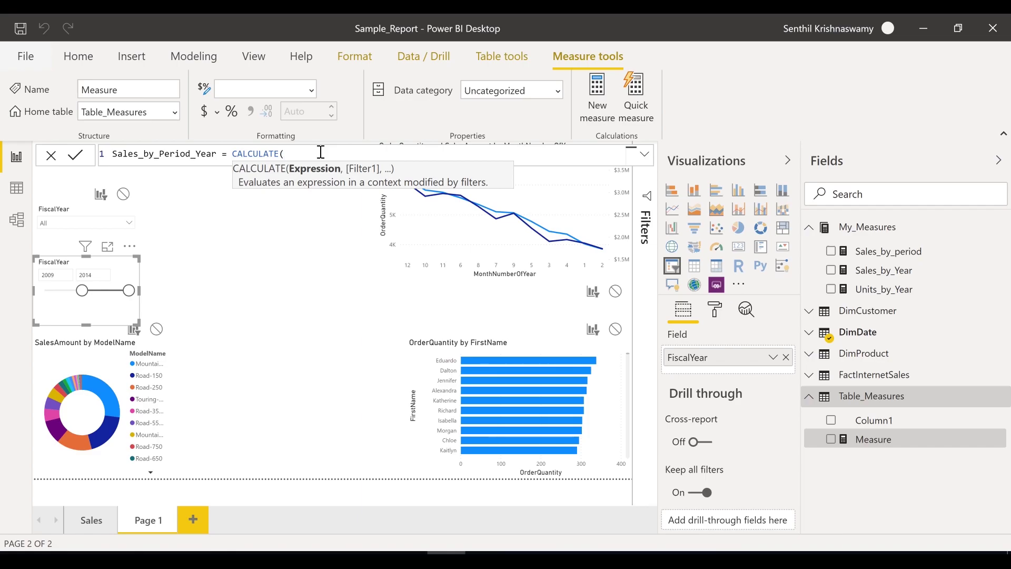
pyautogui.write('SUM(')
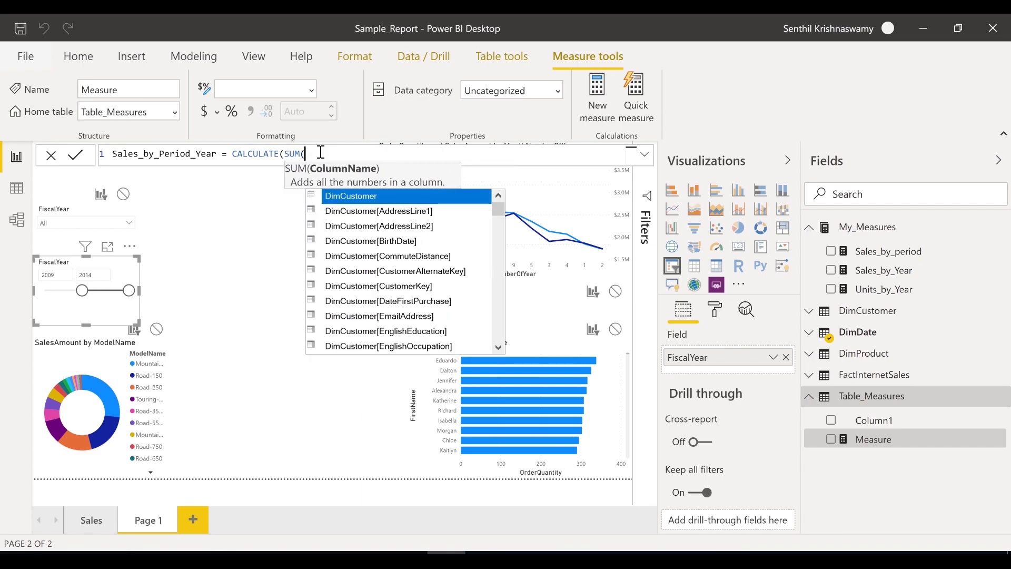
pyautogui.write('sla')
pyautogui.press('BackSpace')
pyautogui.press('BackSpace')
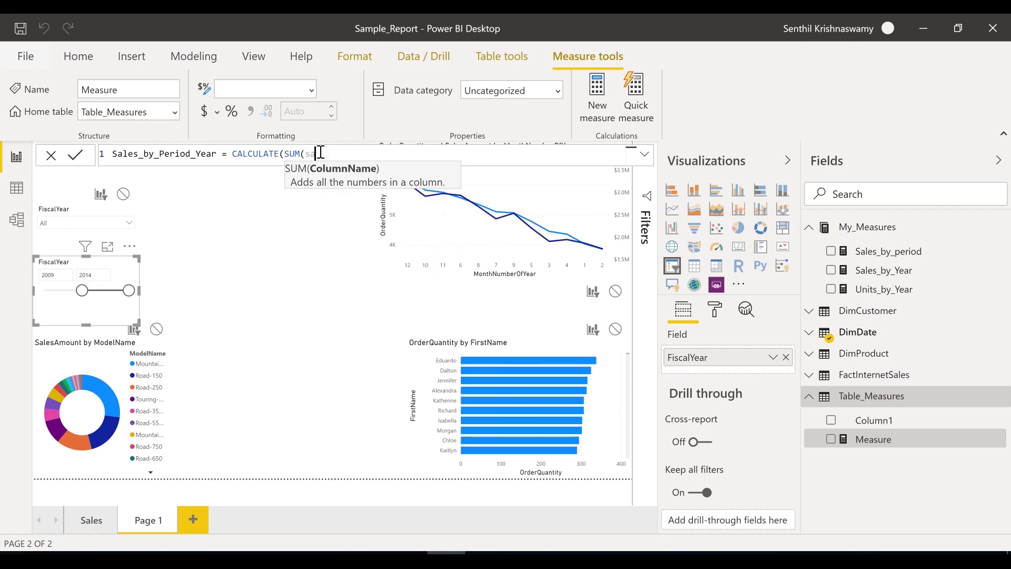
pyautogui.write('a')
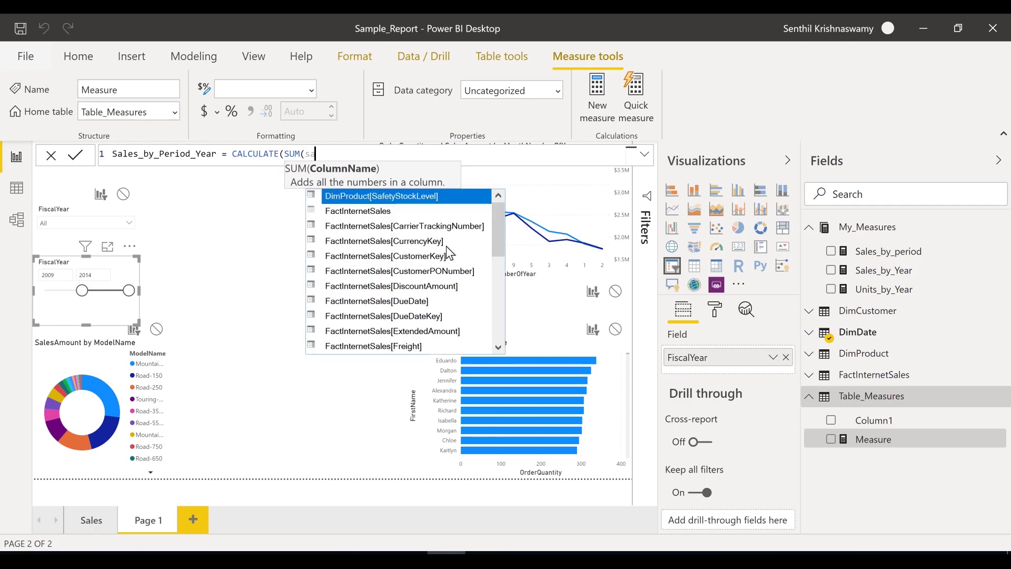
pyautogui.write('le')
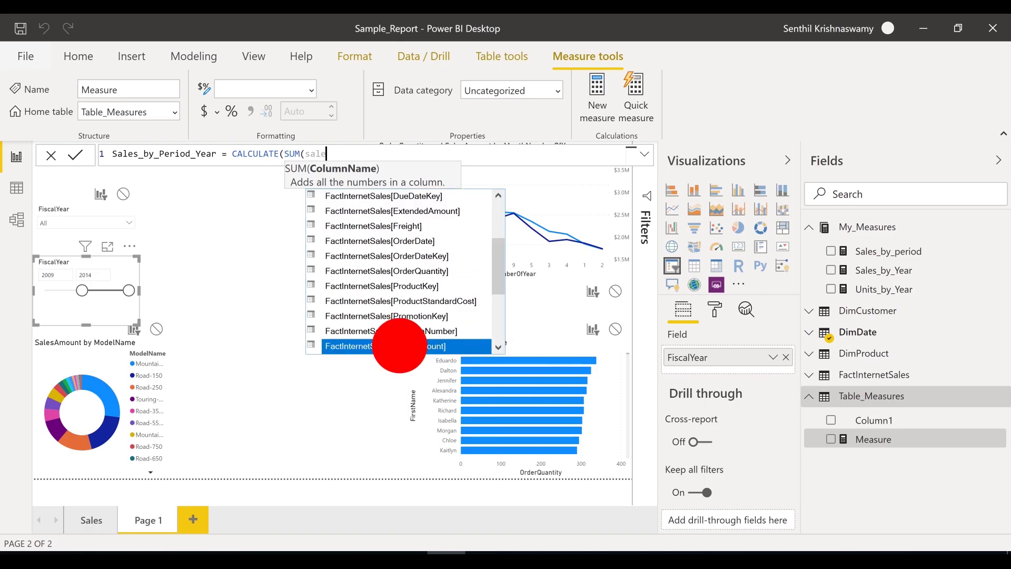
pyautogui.click(399, 345)
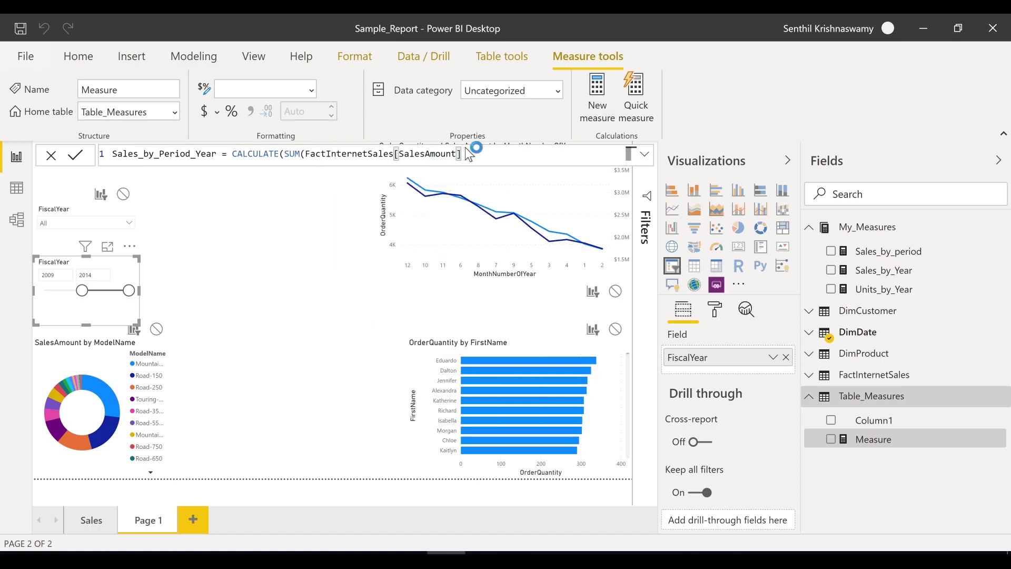
pyautogui.press('Return')
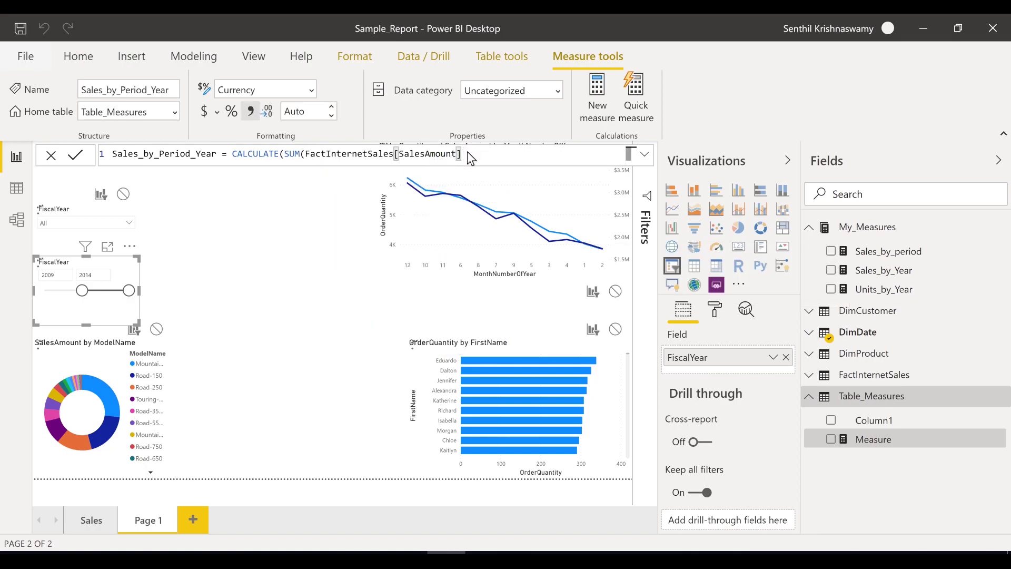
pyautogui.click(467, 153)
pyautogui.write(')')
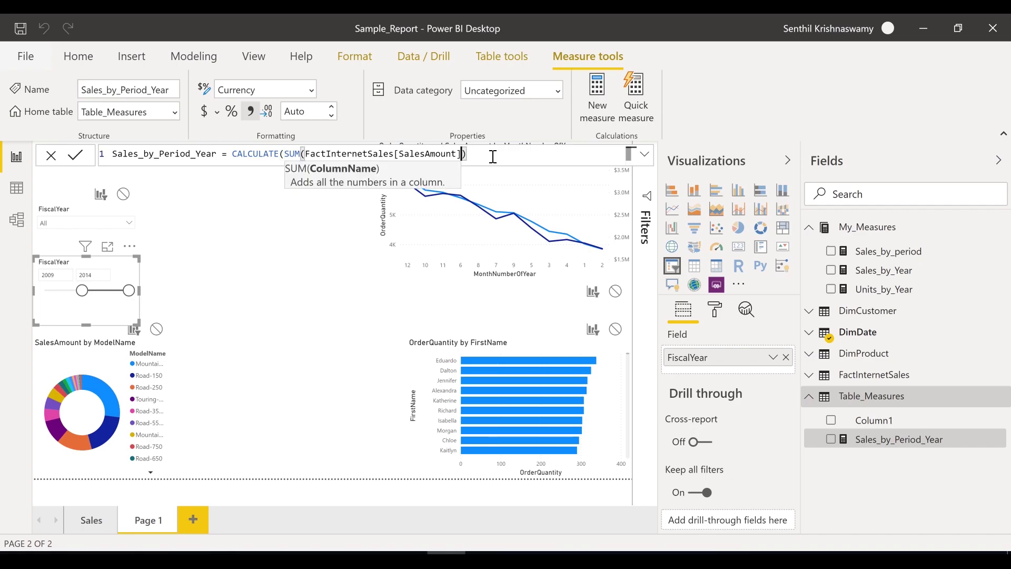
# Add a FILTER function on the DimDate table as the second argument of CALCULATE.
pyautogui.write(',')
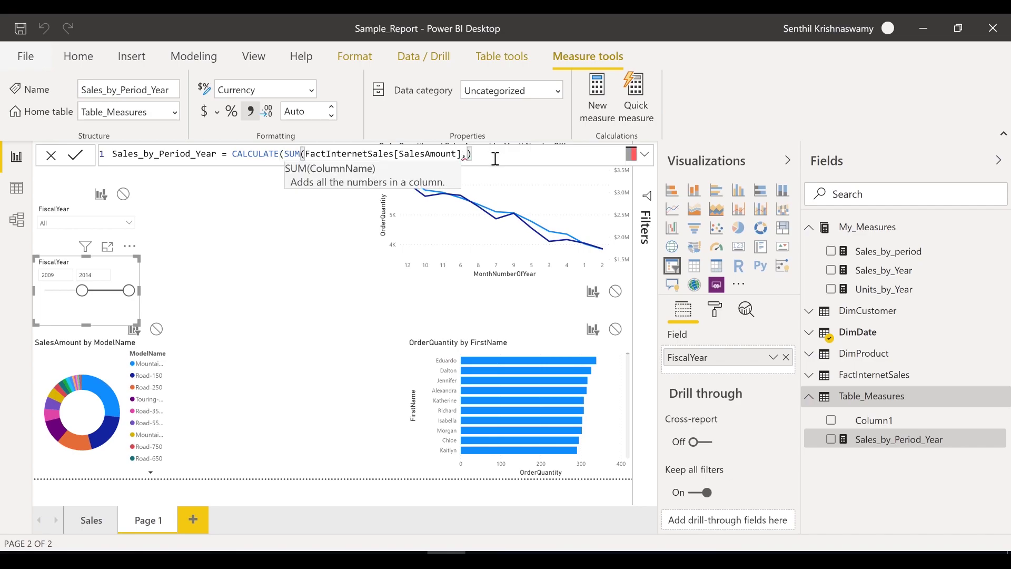
pyautogui.press('BackSpace')
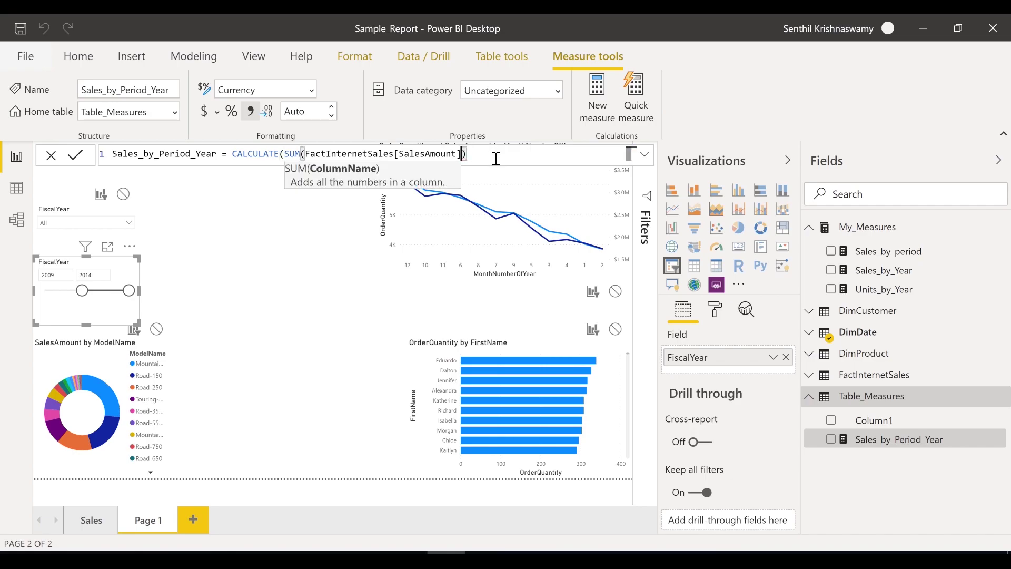
pyautogui.press('Right')
pyautogui.write(',')
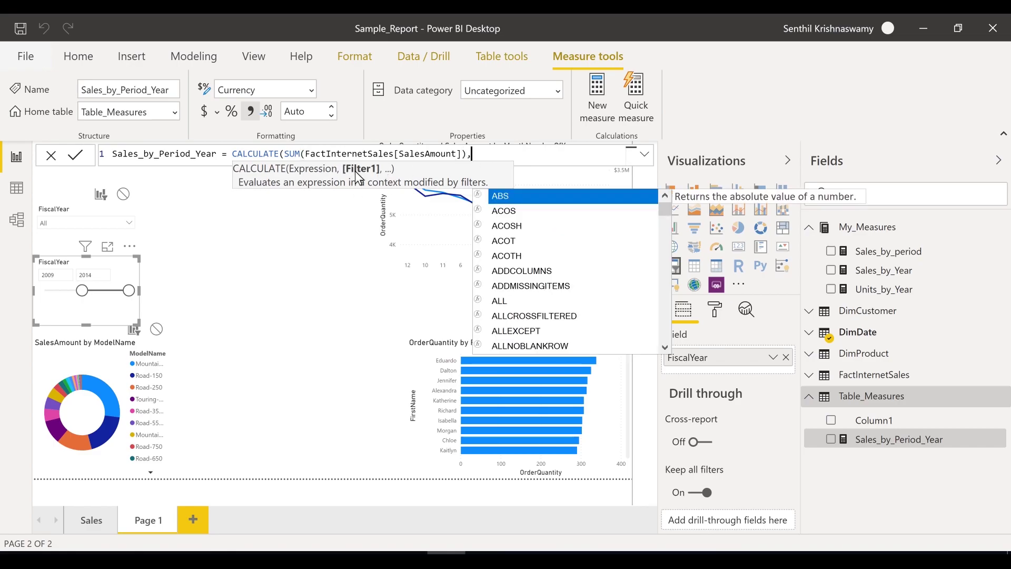
pyautogui.write('FILTER(')
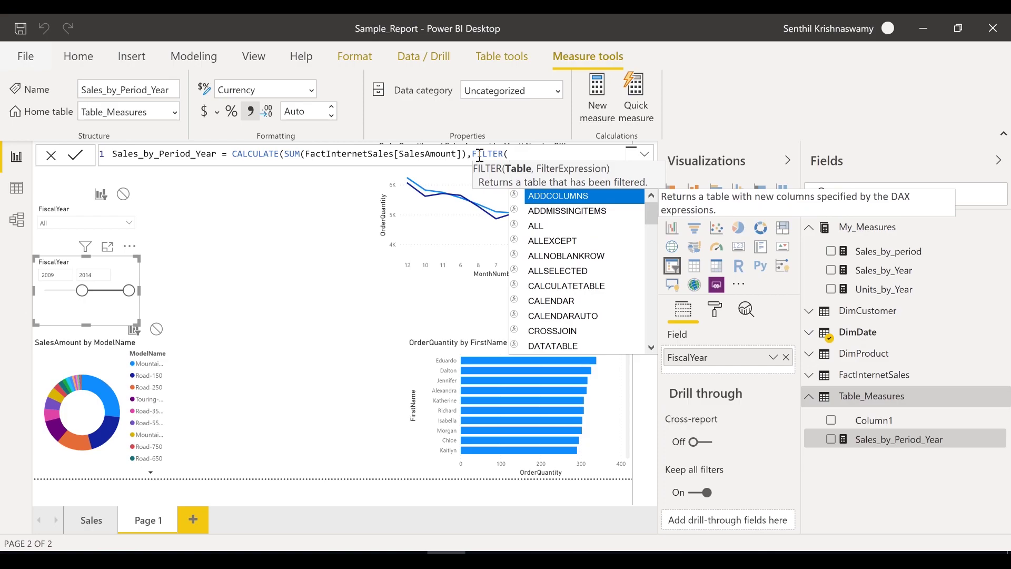
pyautogui.write('di')
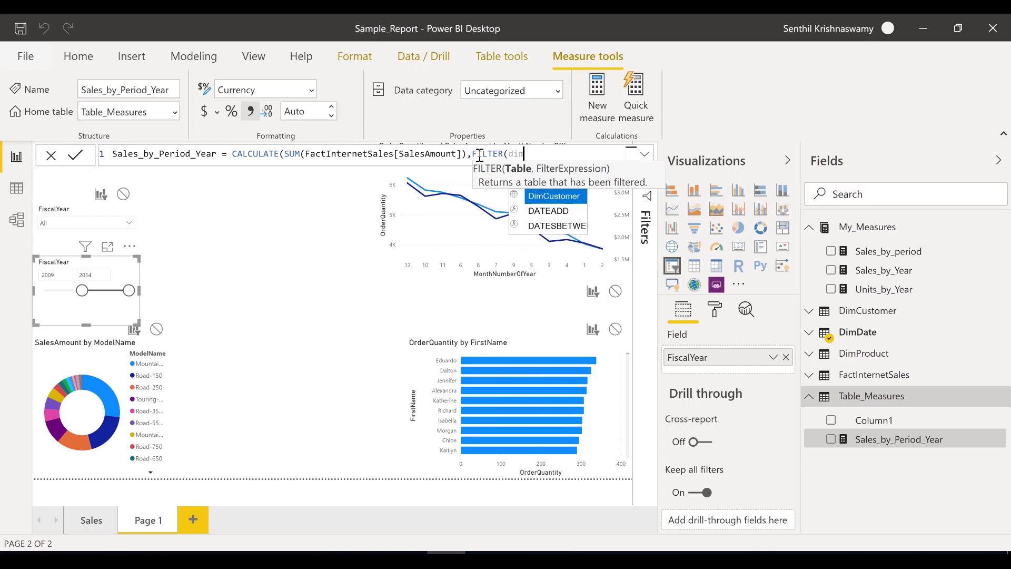
pyautogui.press('Down')
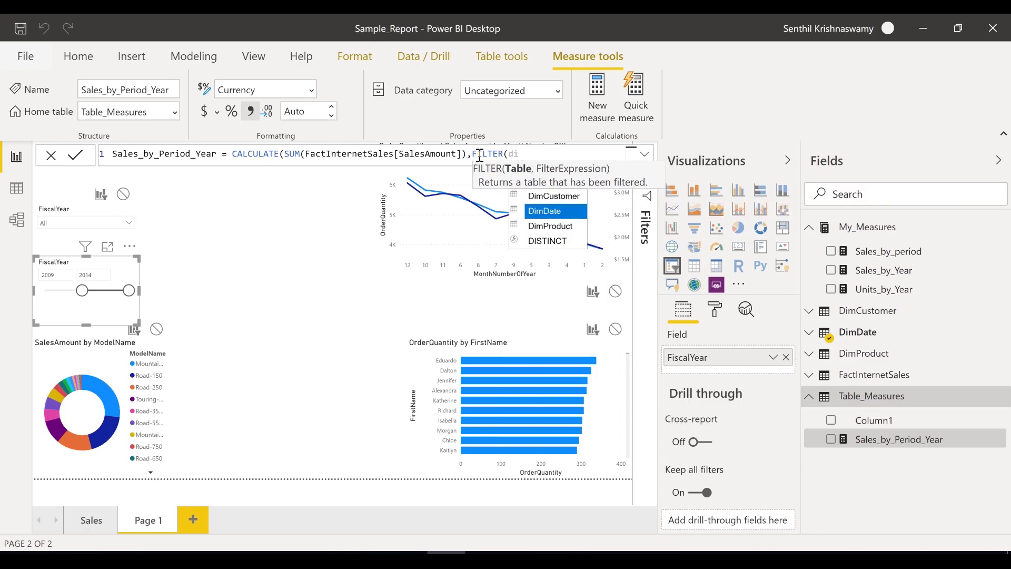
pyautogui.press('Tab')
pyautogui.write(',')
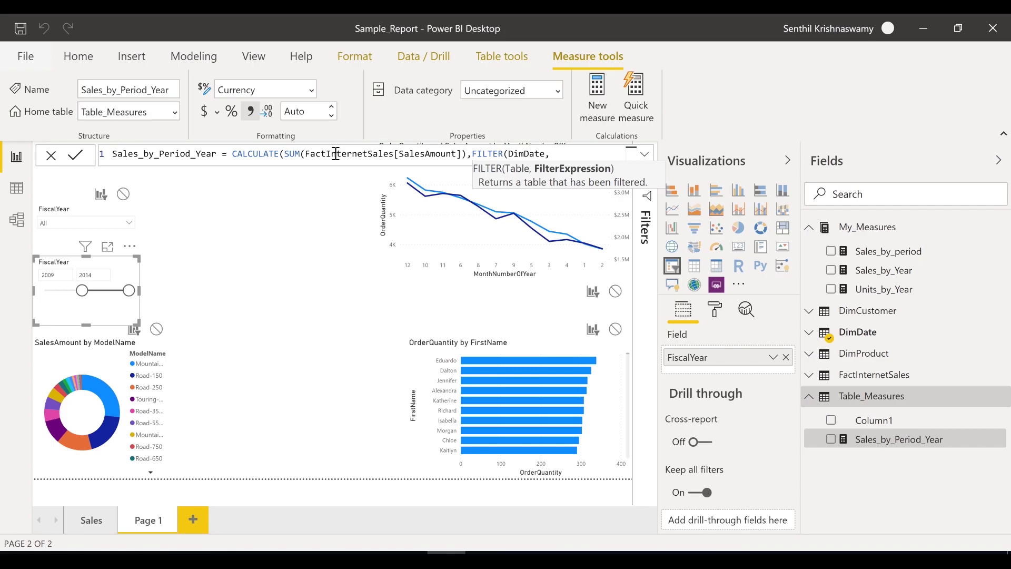
# Insert DimDate[FiscalYear] as the column tested in the FILTER expression.
pyautogui.write('Fisc')
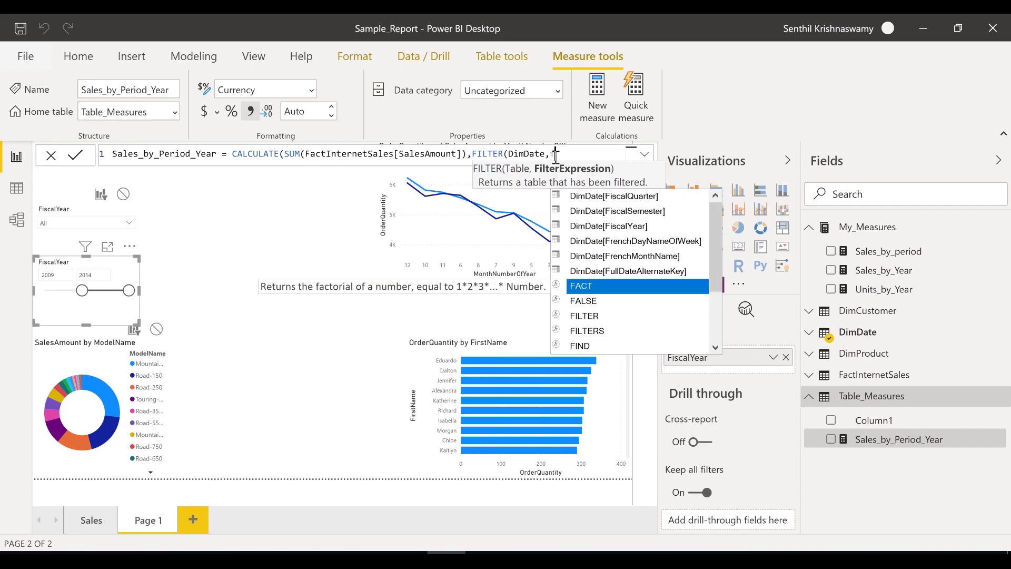
pyautogui.doubleClick(556, 157)
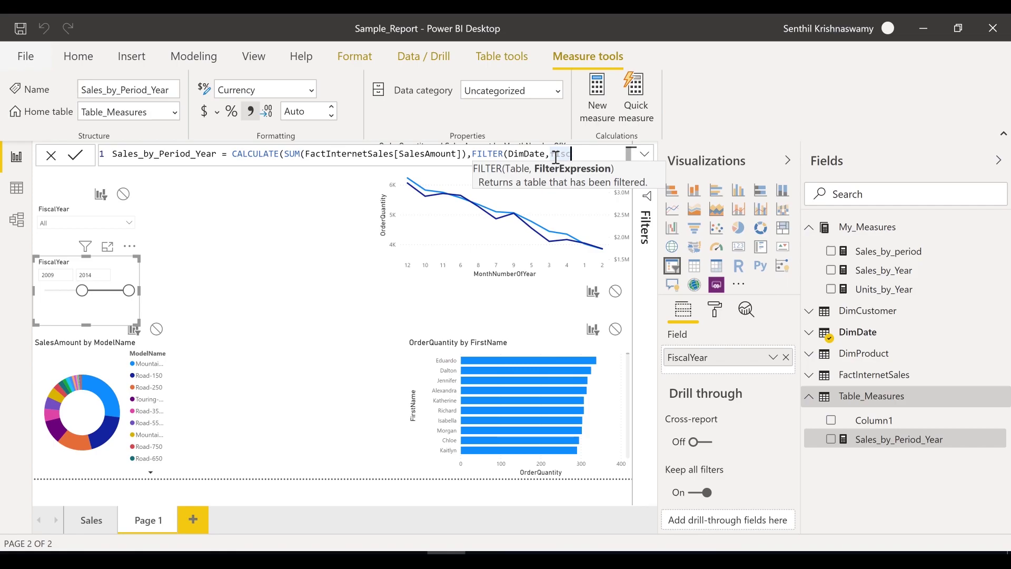
pyautogui.write('Fiscye')
pyautogui.press('BackSpace')
pyautogui.press('BackSpace')
pyautogui.press('Down')
pyautogui.press('Down')
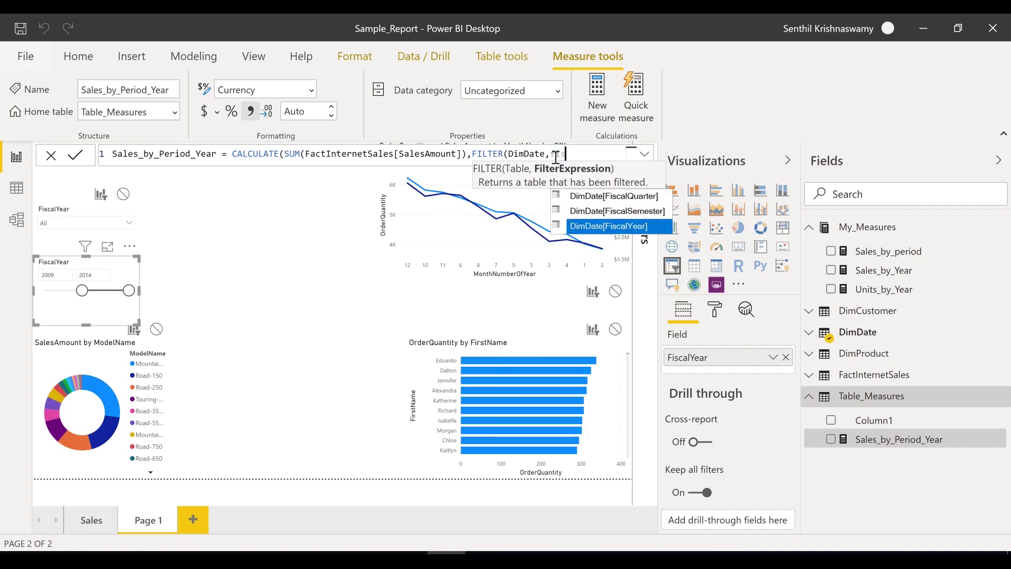
pyautogui.press('Tab')
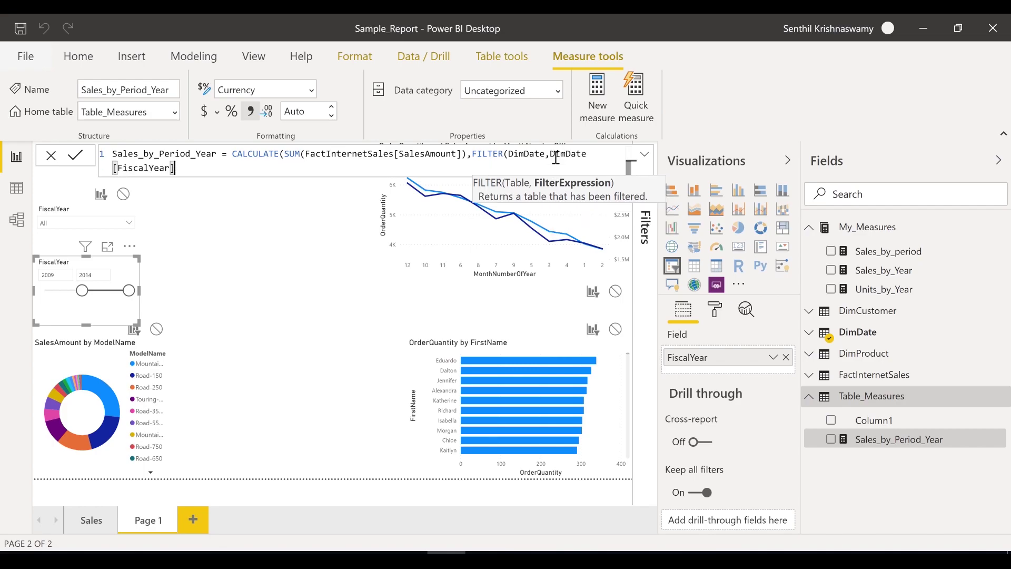
# Complete the first filter condition with >= MIN(DimDate[FiscalYear]).
pyautogui.write('>= MIN(')
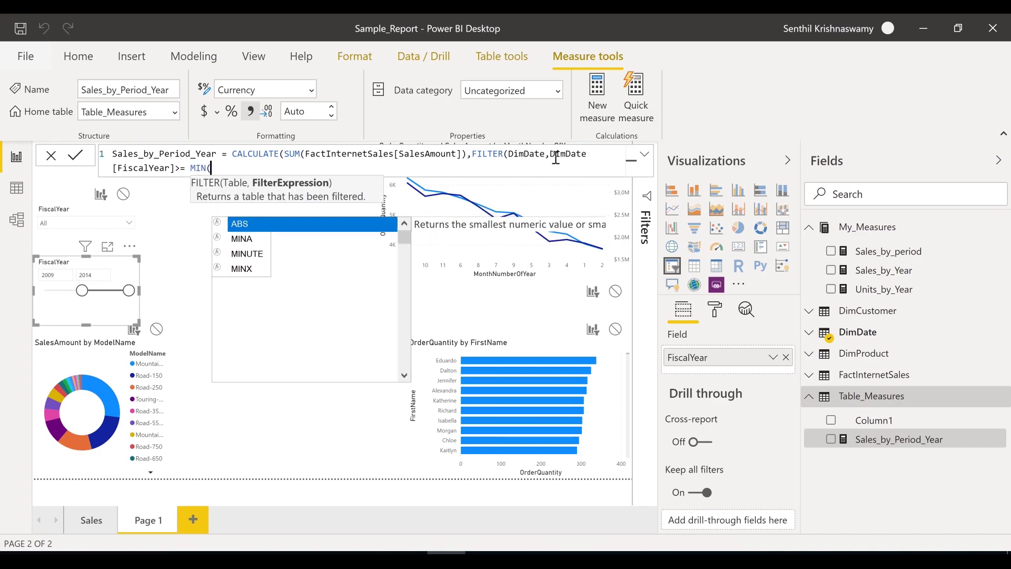
pyautogui.write('fisc')
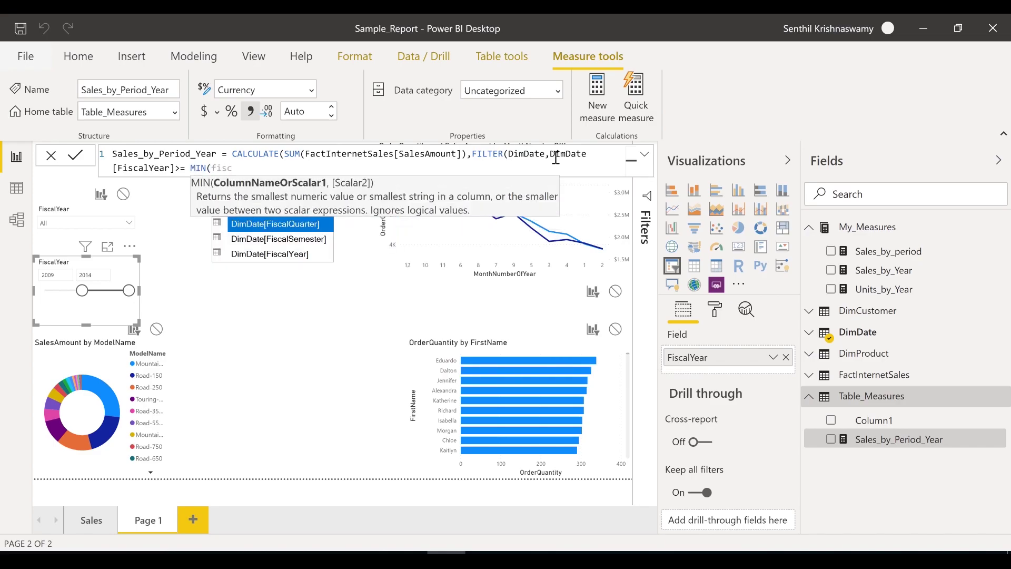
pyautogui.press('Down')
pyautogui.press('Down')
pyautogui.press('Tab')
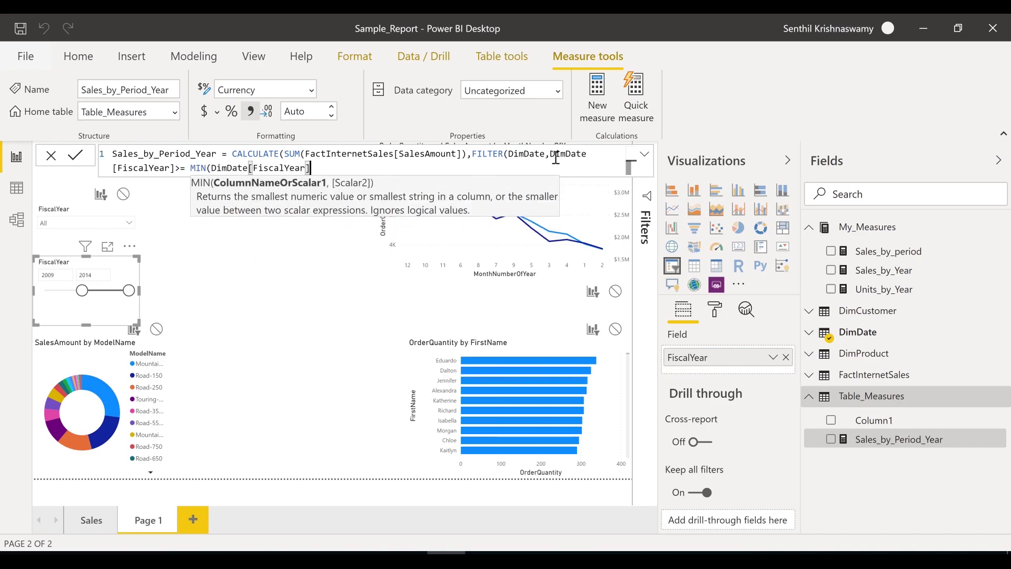
pyautogui.write(')')
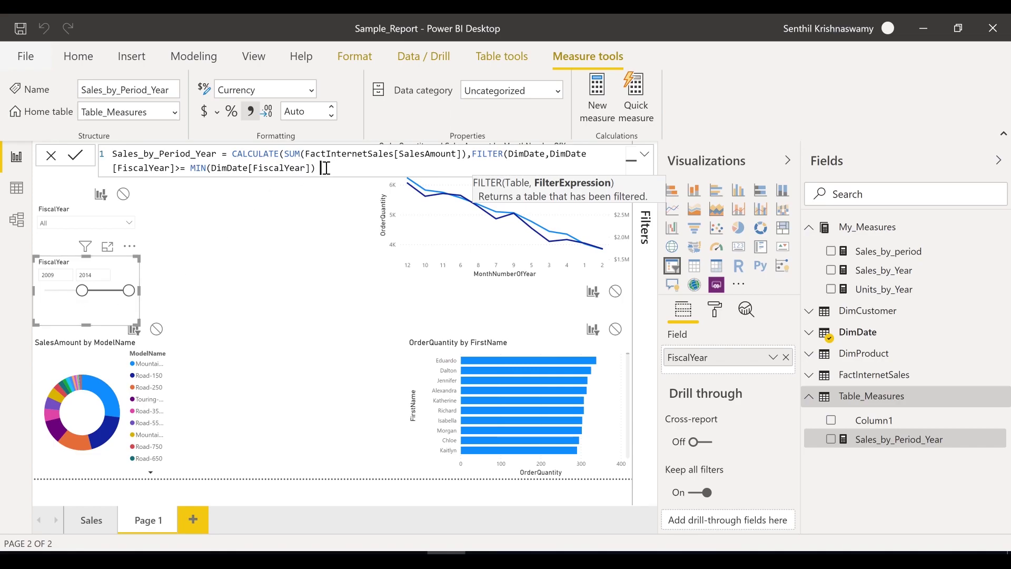
# Append the second condition && DimDate[FiscalYear]>= MAX(DimDate[FiscalYear]) and close all open parentheses of the formula.
pyautogui.write('&&')
pyautogui.write('fis')
pyautogui.press('Down')
pyautogui.press('Down')
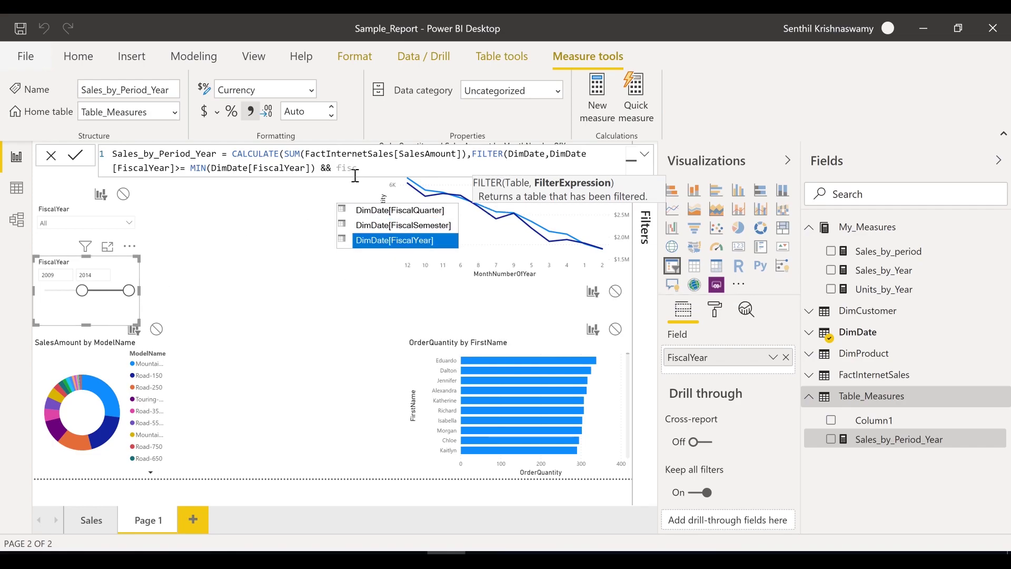
pyautogui.press('Tab')
pyautogui.write('>=')
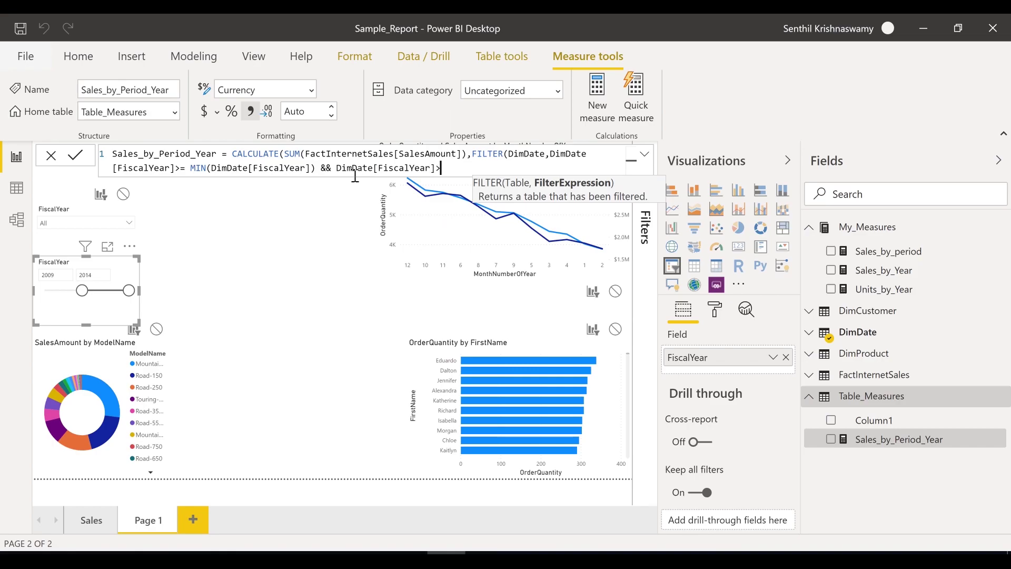
pyautogui.write(' MAX')
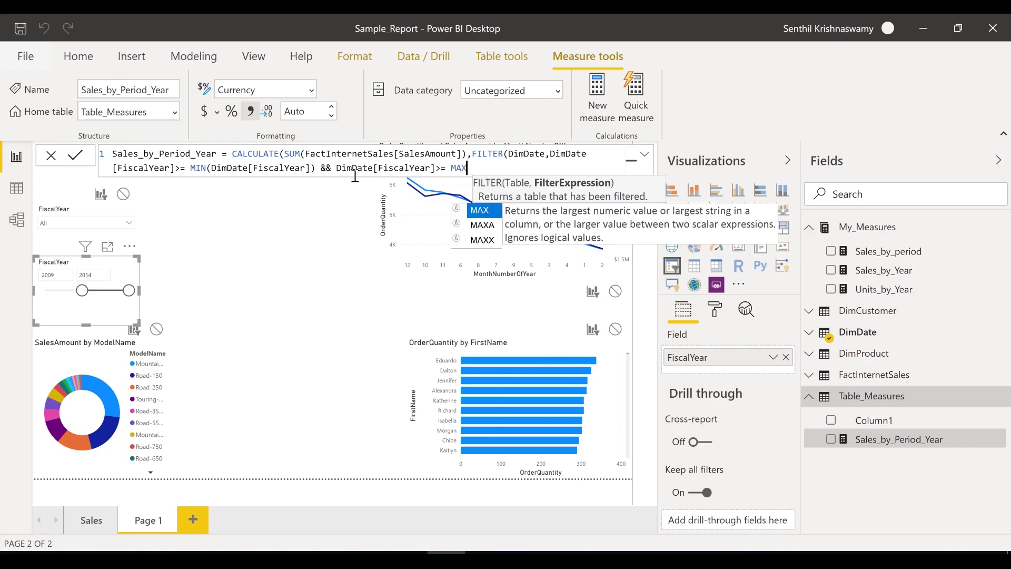
pyautogui.write('(fisc')
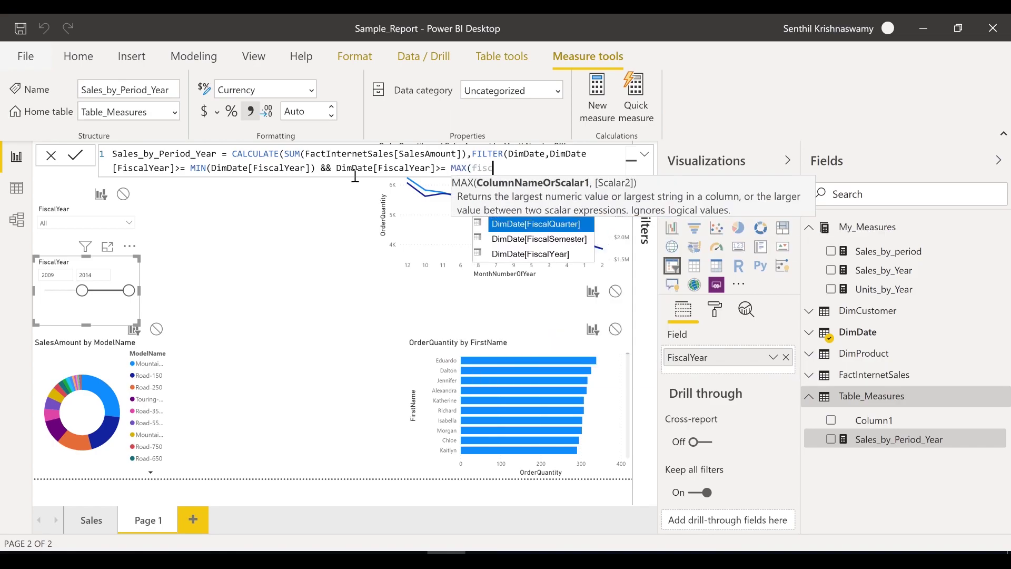
pyautogui.press('Down')
pyautogui.press('Down')
pyautogui.press('Tab')
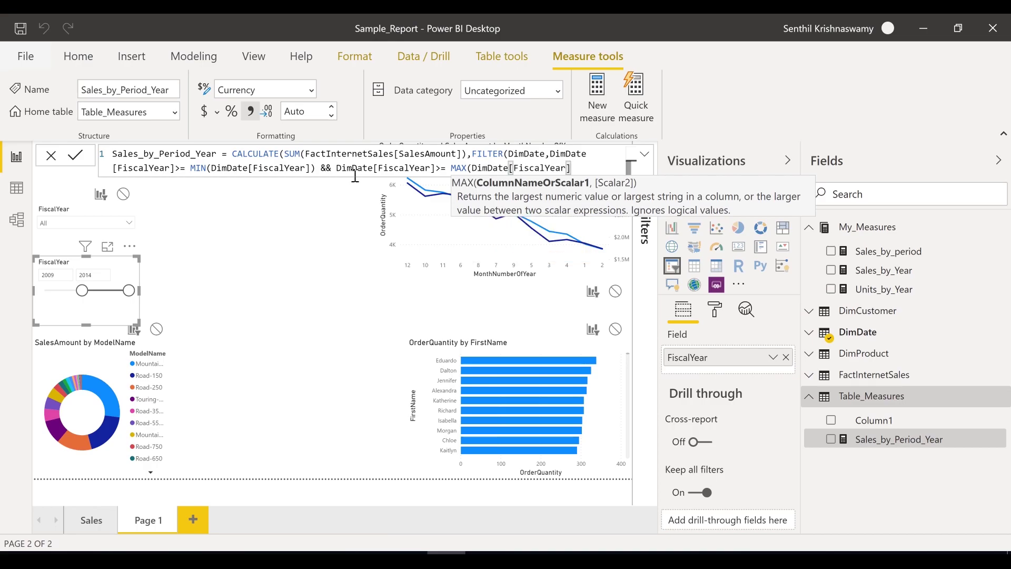
pyautogui.write(')))')
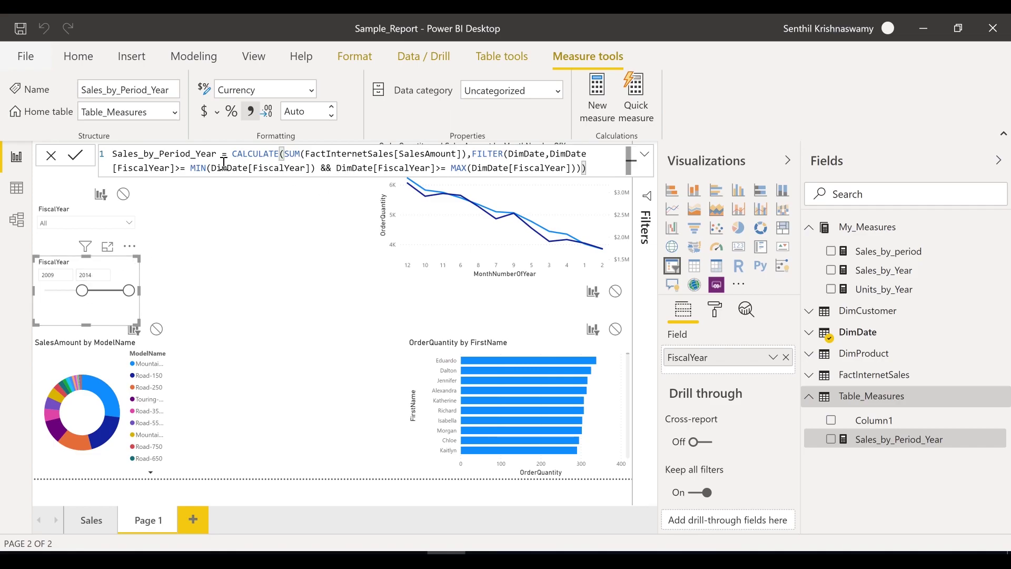
# Wrap the DimDate table argument of FILTER in ALL() and commit the measure formula.
pyautogui.click(515, 153)
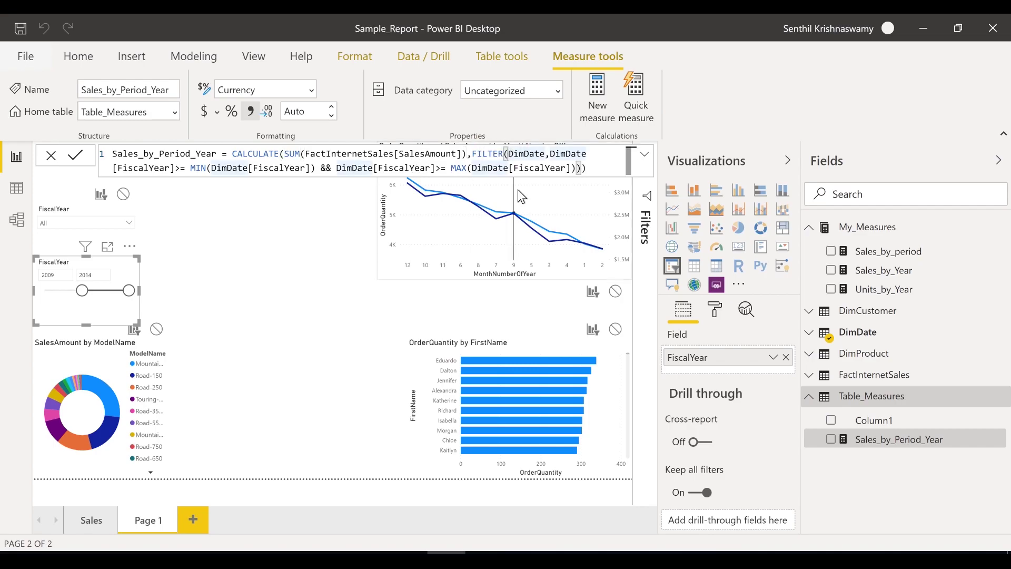
pyautogui.write('ALL(')
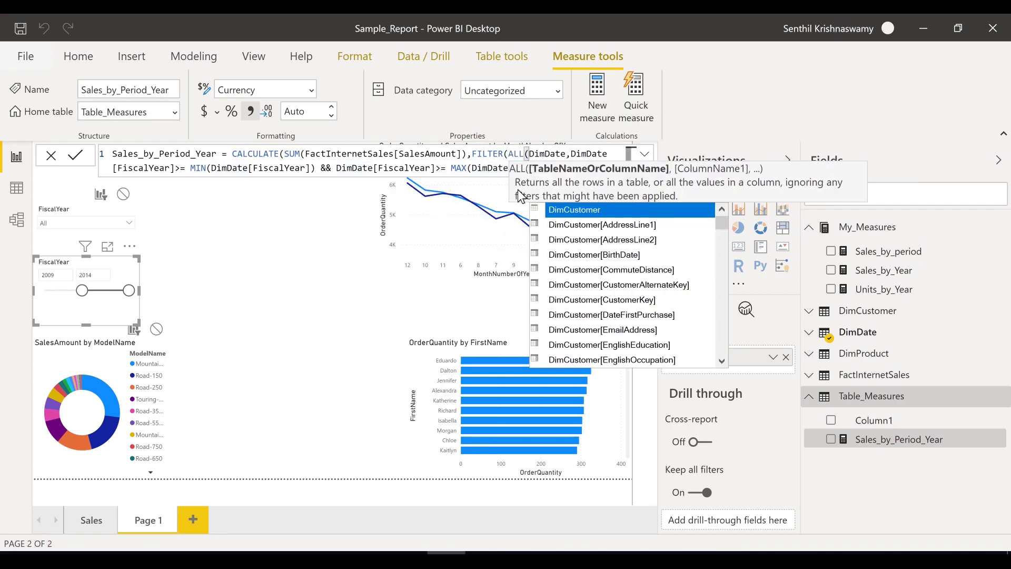
pyautogui.click(568, 153)
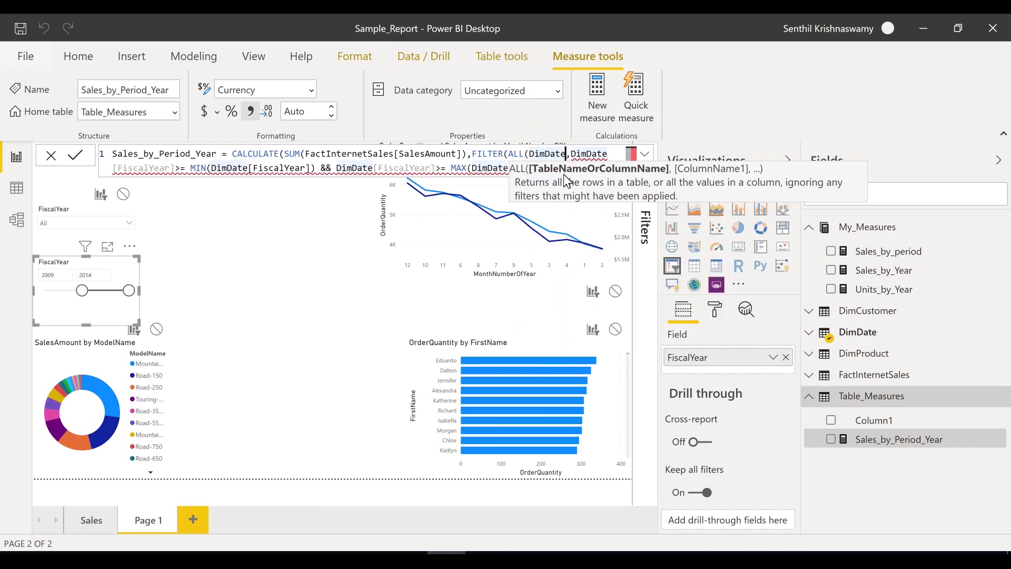
pyautogui.write(')')
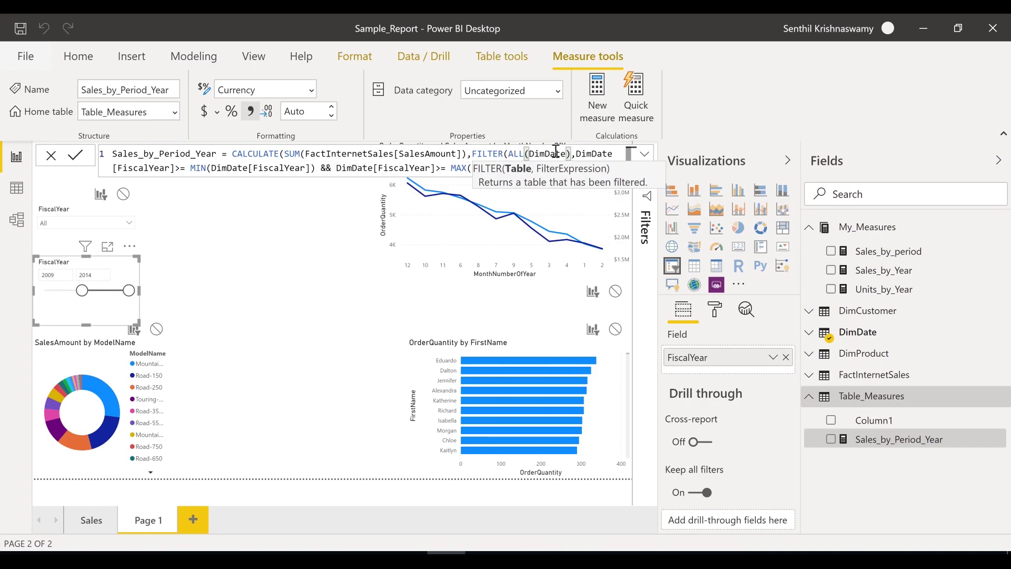
pyautogui.click(314, 169)
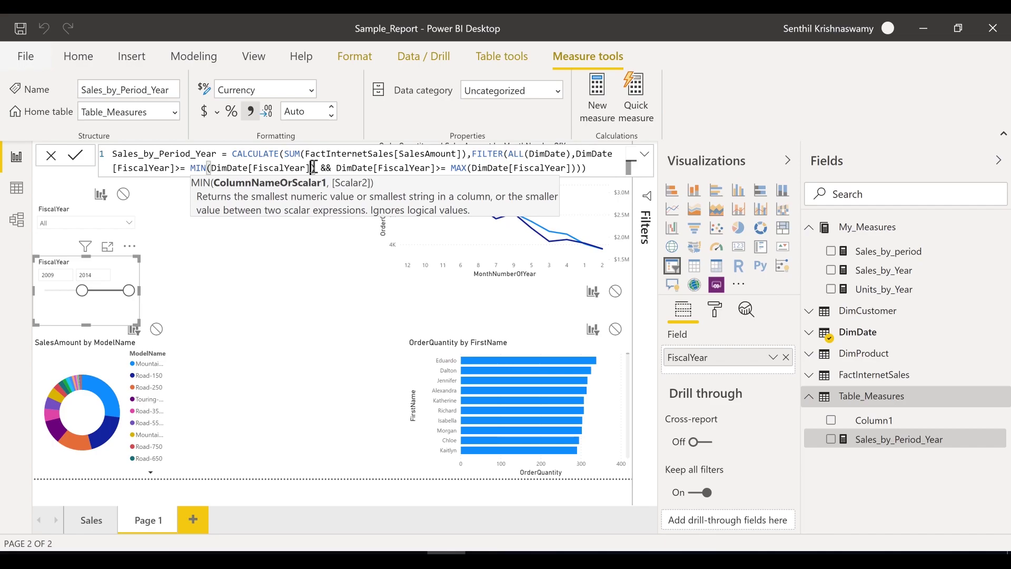
pyautogui.press('Return')
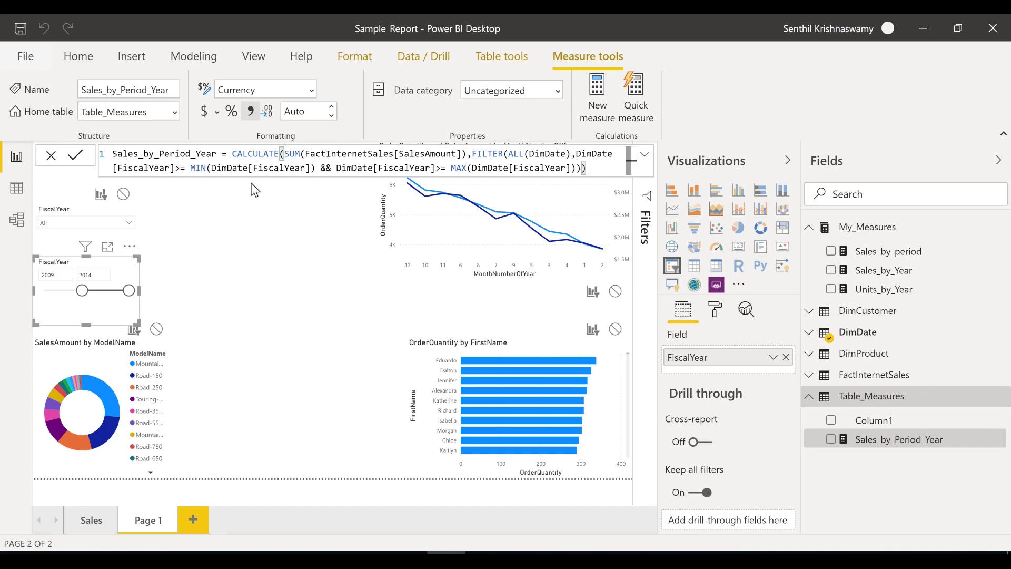
# Place the Sales_by_Period_Year measure as a card in the empty area beside the FiscalYear slicers.
pyautogui.click(885, 434)
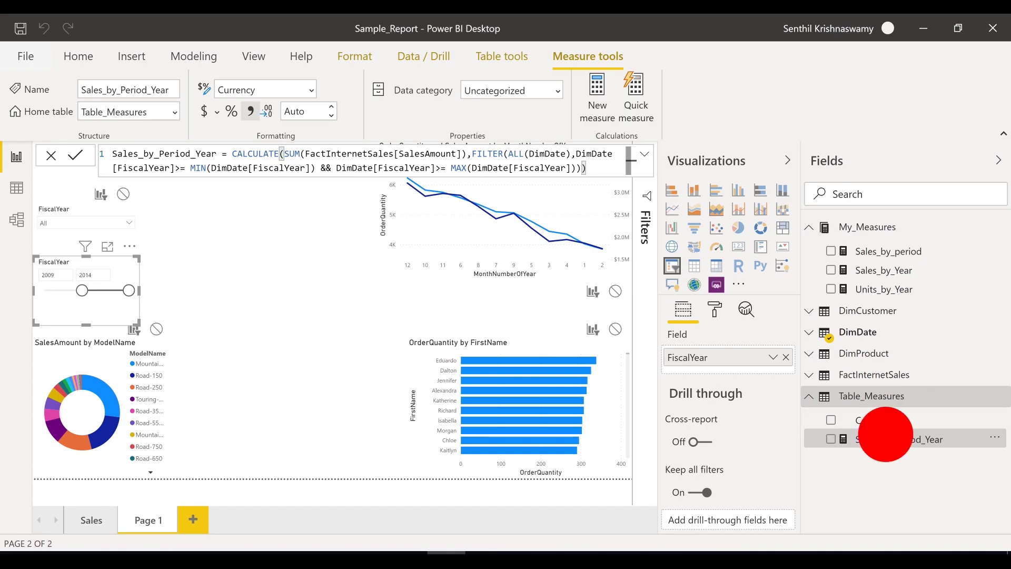
pyautogui.moveTo(885, 434); pyautogui.dragTo(276, 269)
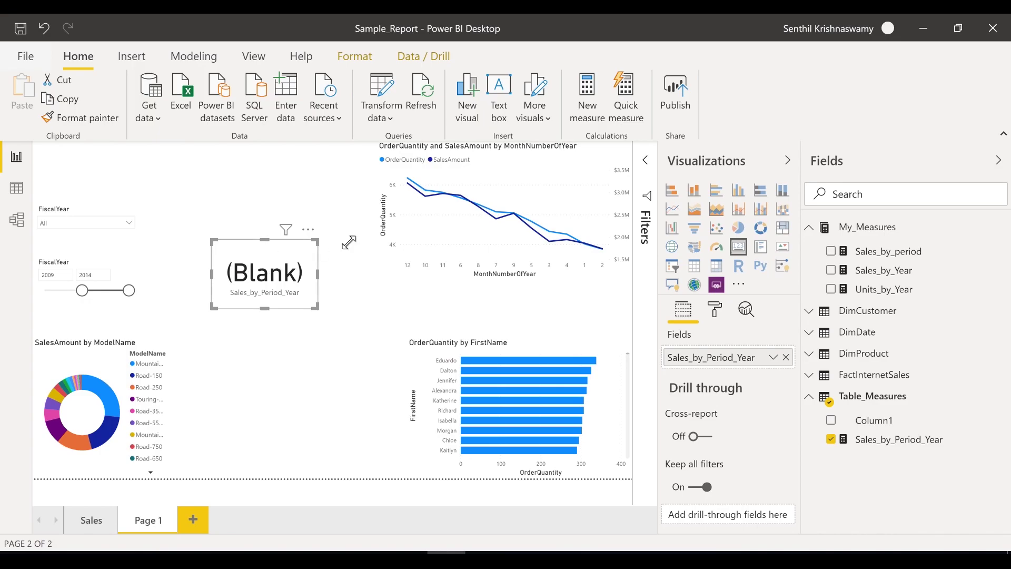
# Change the second condition of the Sales_by_Period_Year formula to <= MAX(DimDate[FiscalYear]) and commit the measure.
pyautogui.click(880, 441)
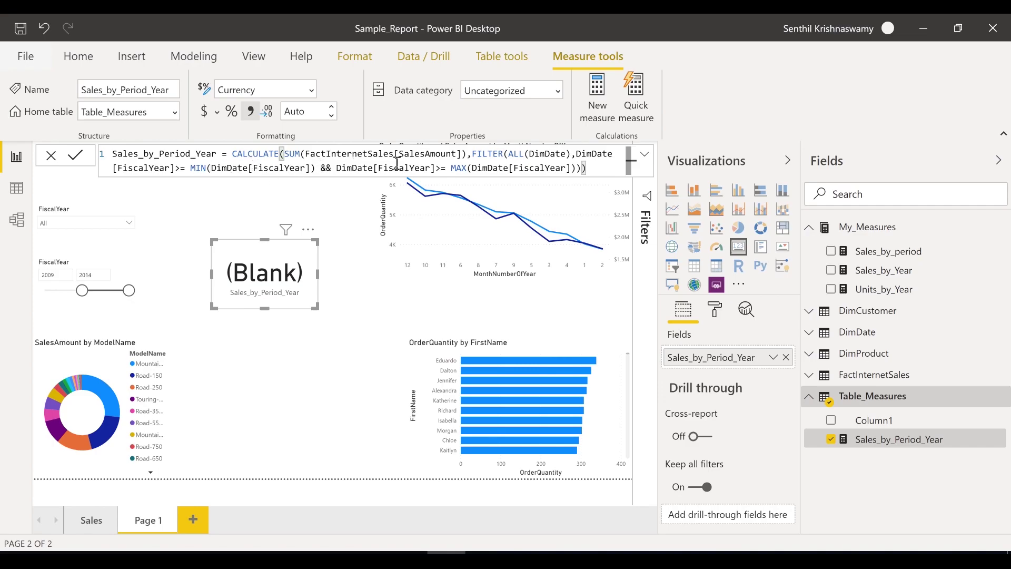
pyautogui.click(438, 170)
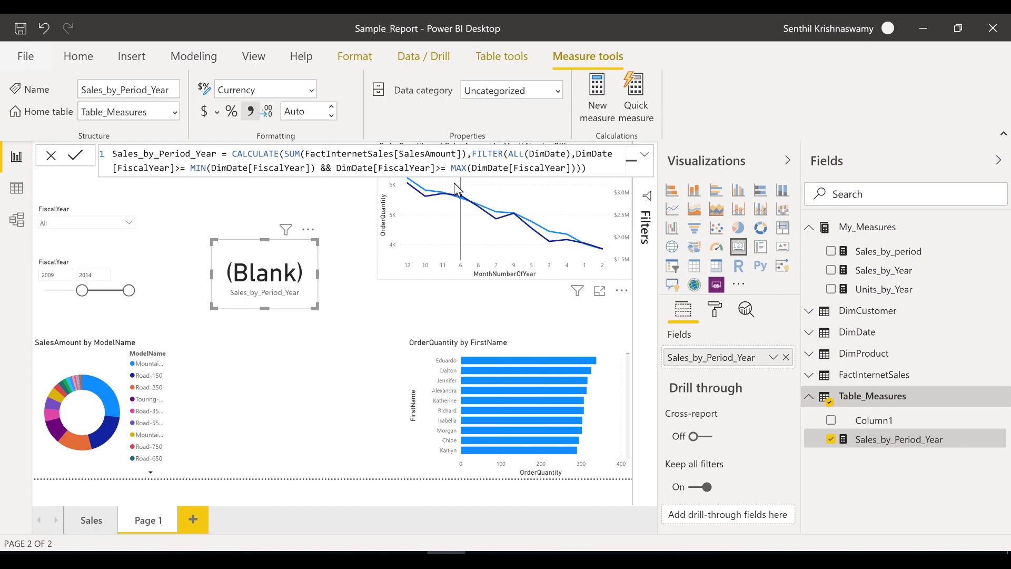
pyautogui.press('BackSpace')
pyautogui.write('<')
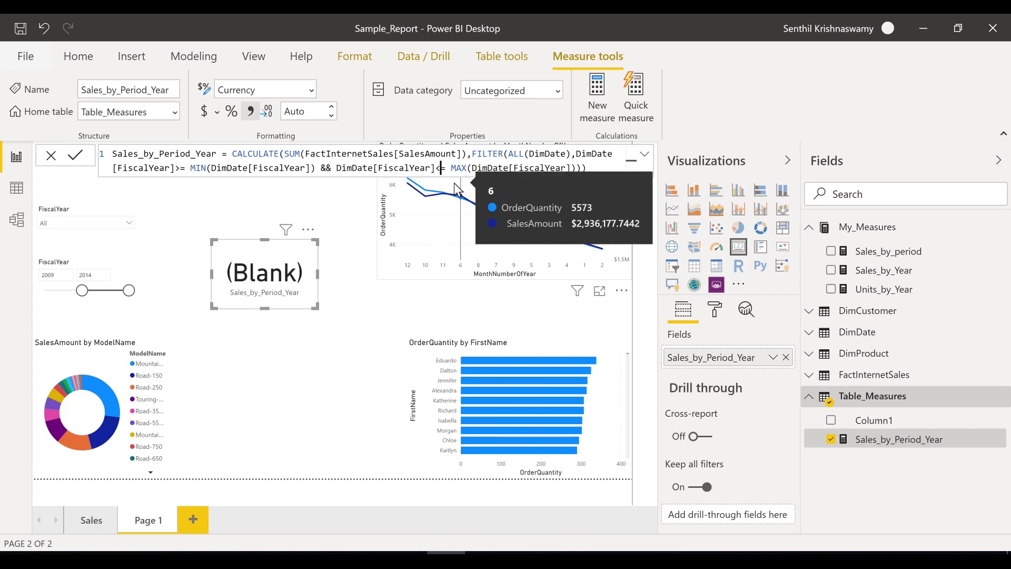
pyautogui.press('Return')
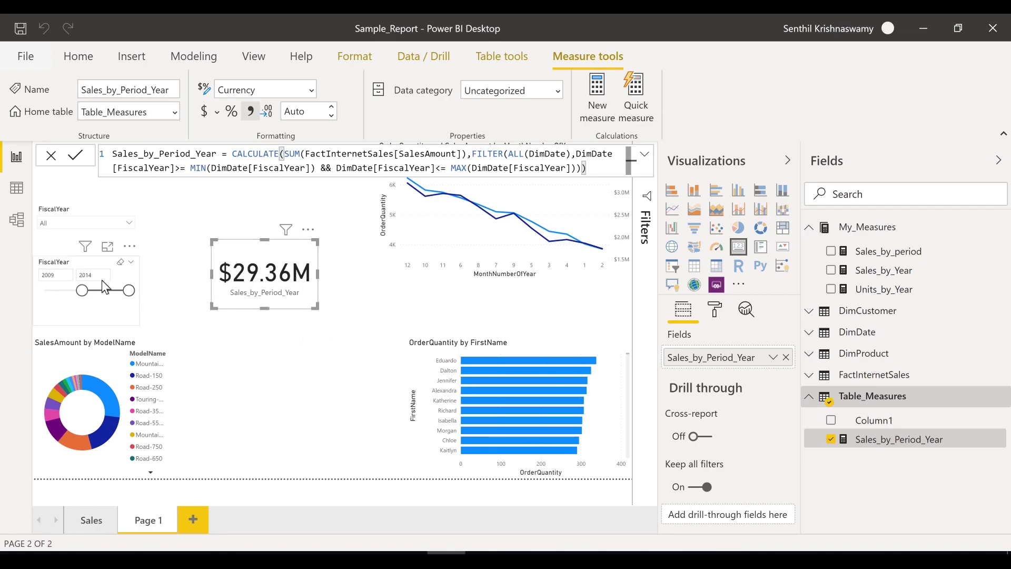
# Shift the card slightly downward and set the FiscalYear range slicer to 2011 through 2014.
pyautogui.moveTo(243, 249)
pyautogui.mouseDown()
pyautogui.moveTo(235, 263)
pyautogui.moveTo(237, 247)
pyautogui.mouseUp()
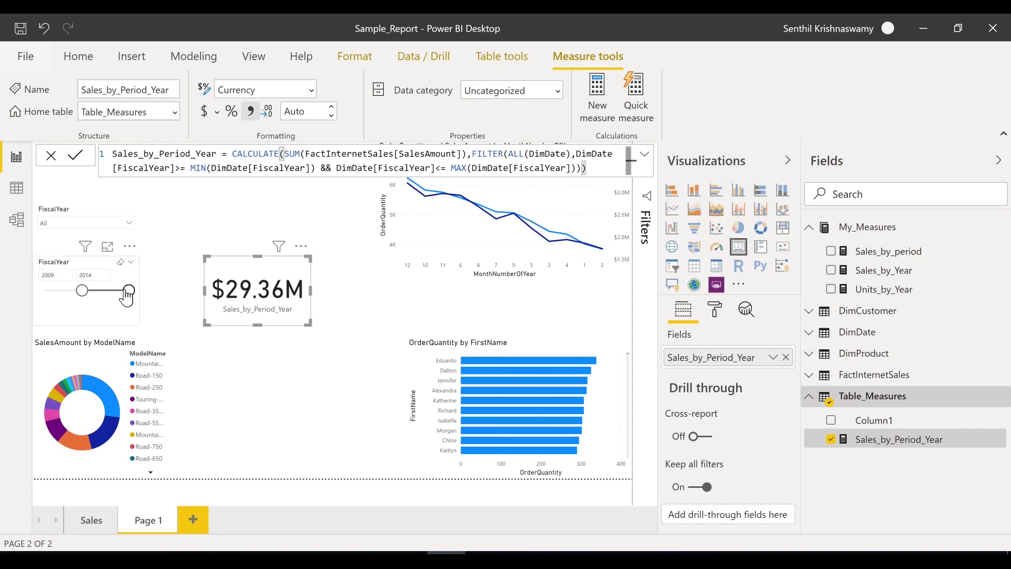
pyautogui.moveTo(128, 296); pyautogui.dragTo(112, 290)
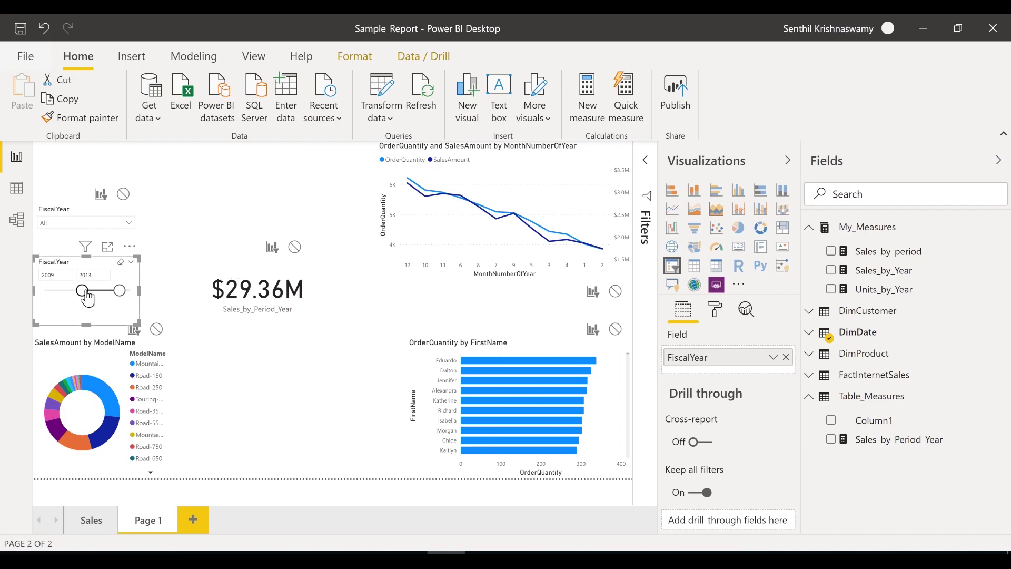
pyautogui.moveTo(81, 290); pyautogui.dragTo(120, 290)
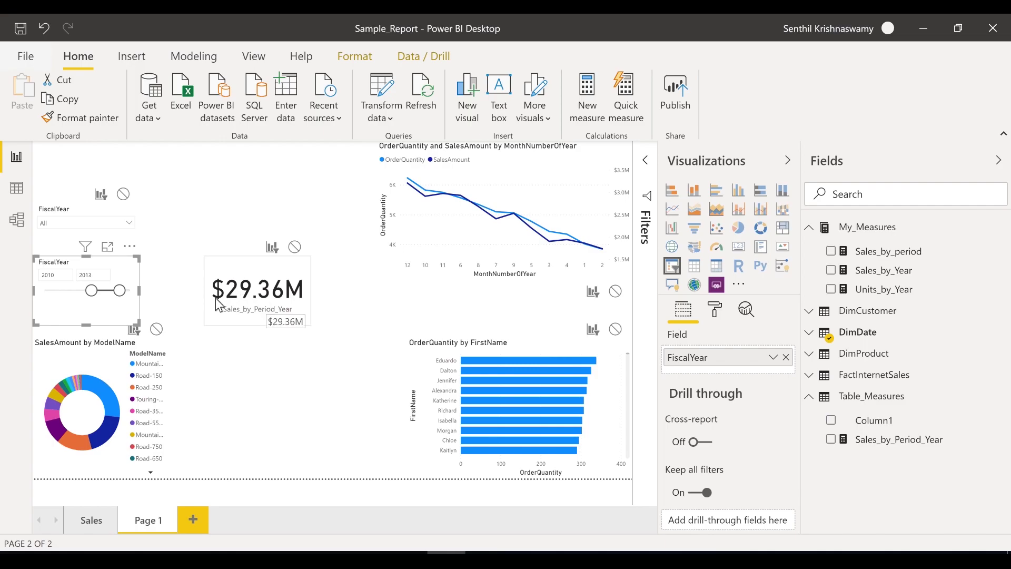
pyautogui.moveTo(89, 290); pyautogui.dragTo(100, 294)
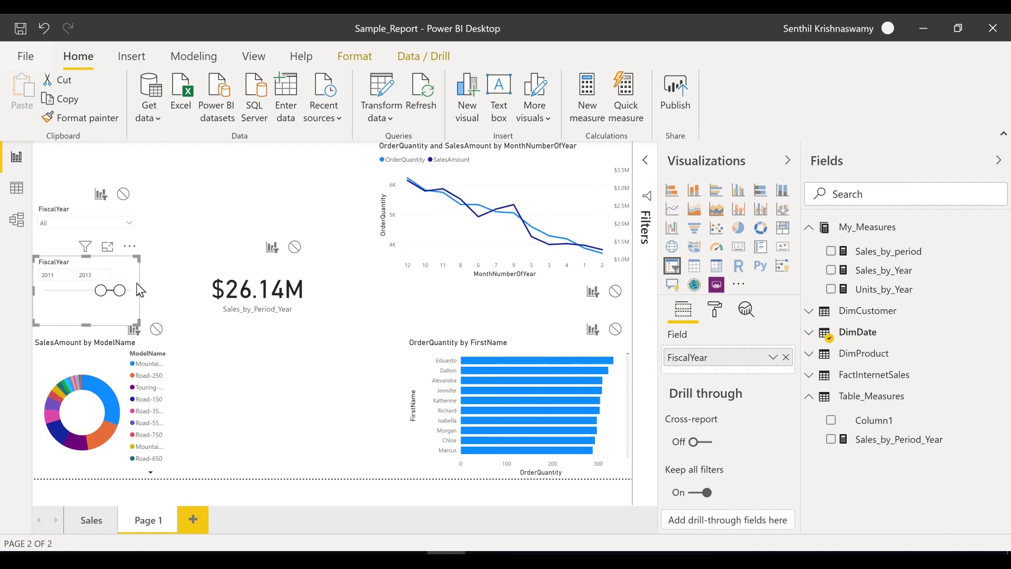
pyautogui.moveTo(123, 290); pyautogui.dragTo(129, 290)
# Copy the entire formula of the Sales_by_Period_Year measure.
pyautogui.click(258, 289)
pyautogui.click(864, 439)
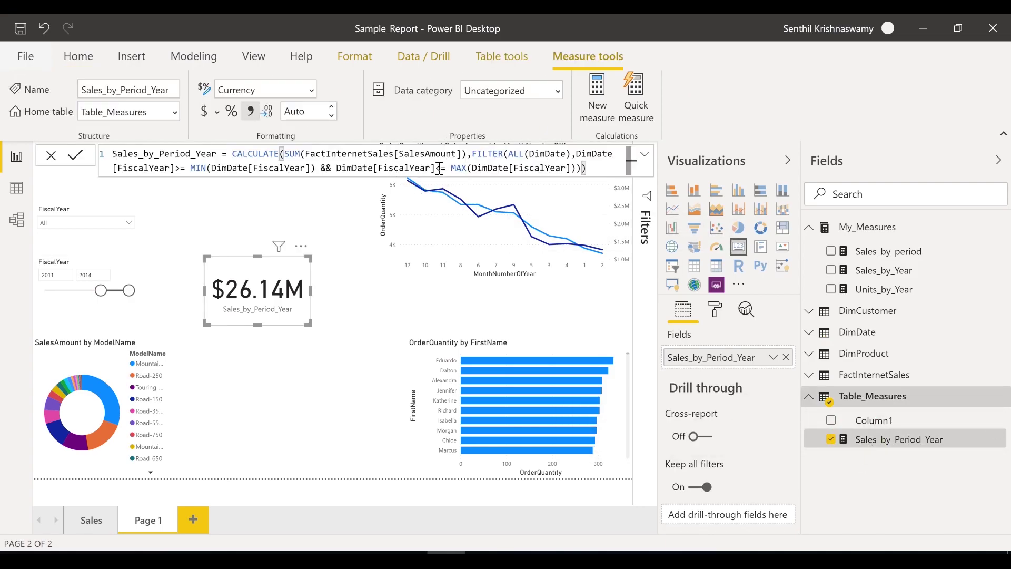
pyautogui.click(435, 167)
pyautogui.hotkey('ctrl', 'a')
pyautogui.hotkey('ctrl', 'c')
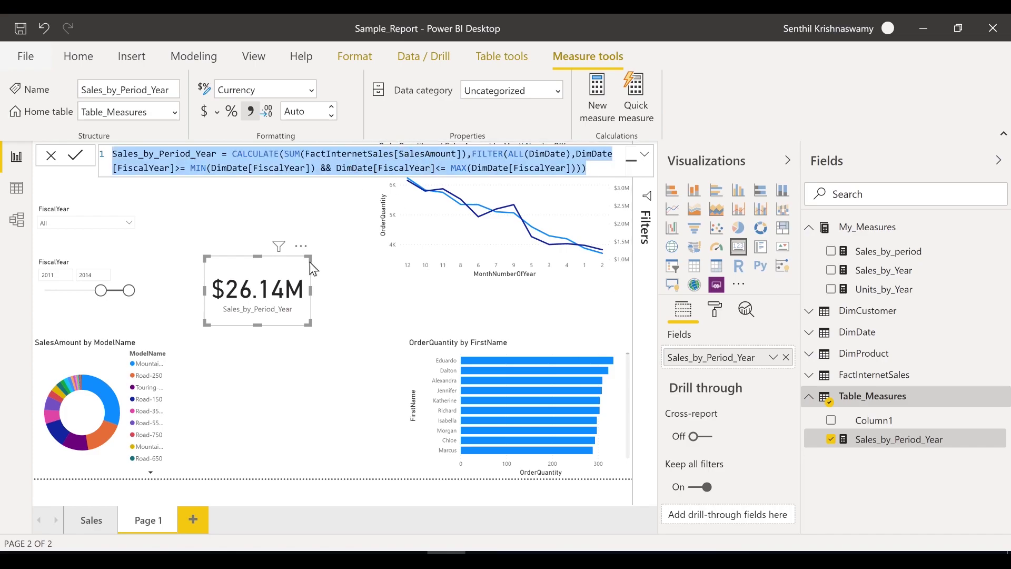
# Switch to Chrome, search Google for dax formatter and open the DAX Formatter by SQLBI site.
pyautogui.click(485, 553)
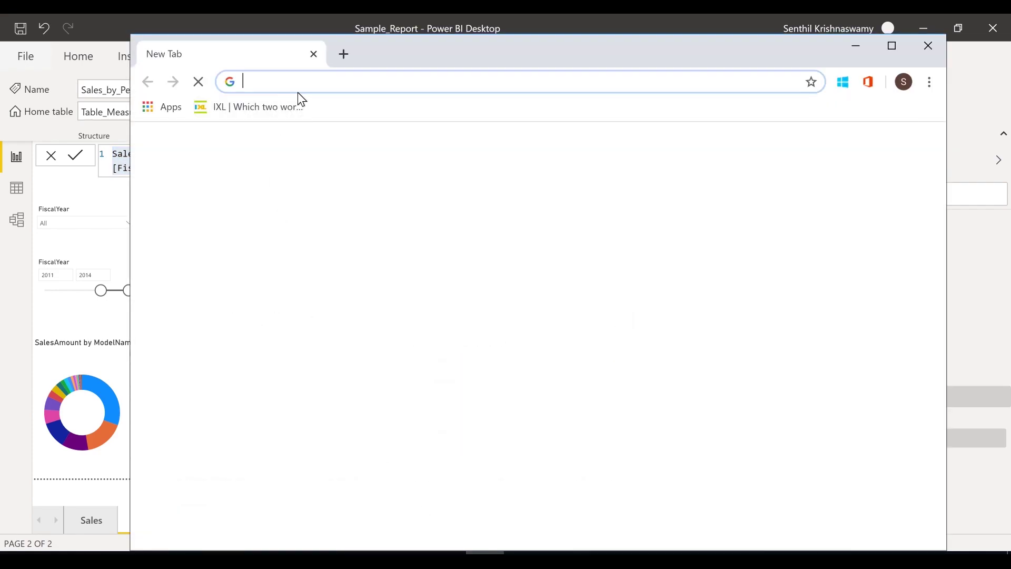
pyautogui.write('google.com')
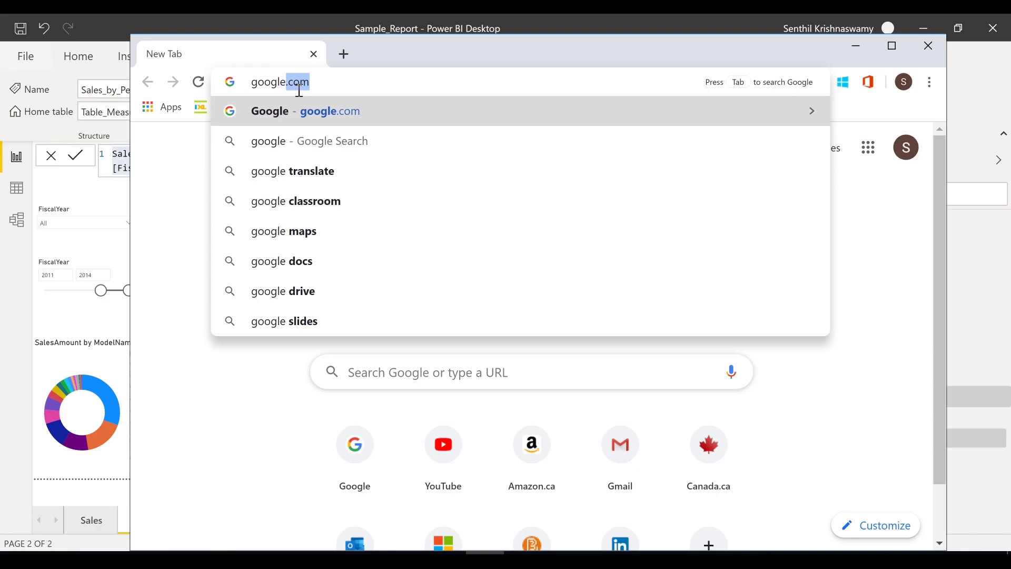
pyautogui.press('Return')
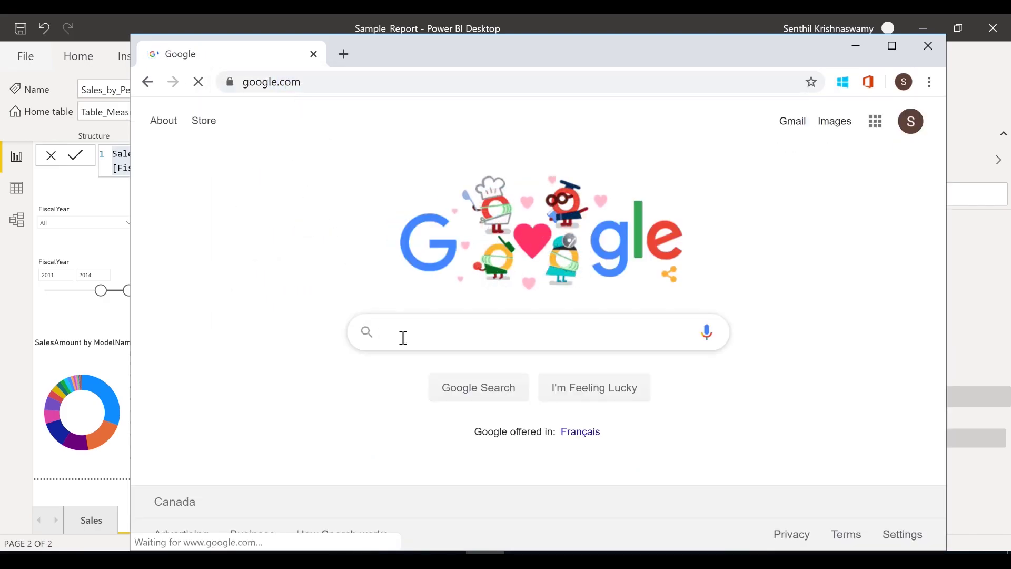
pyautogui.write('daxforma')
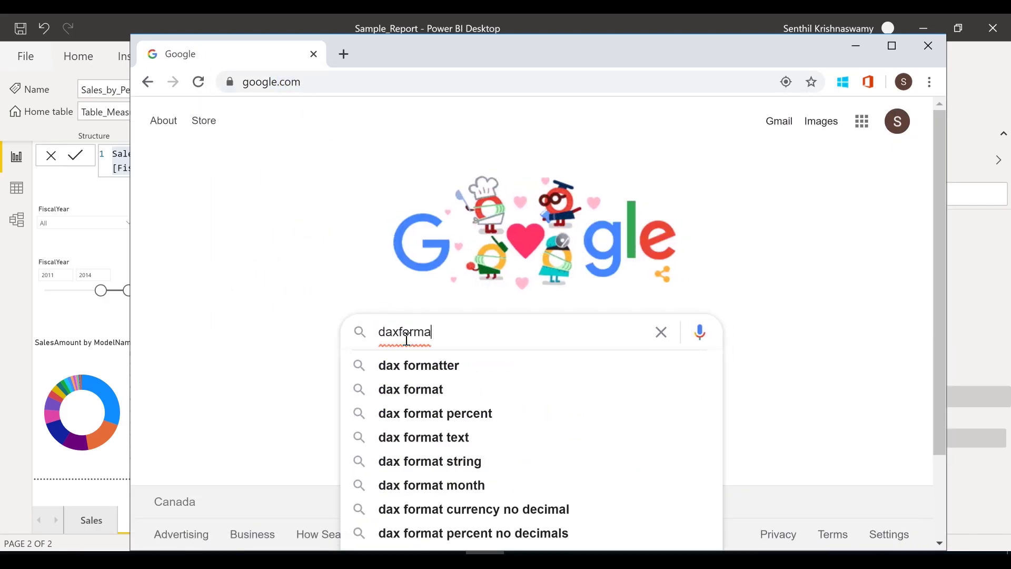
pyautogui.press('Down')
pyautogui.press('Return')
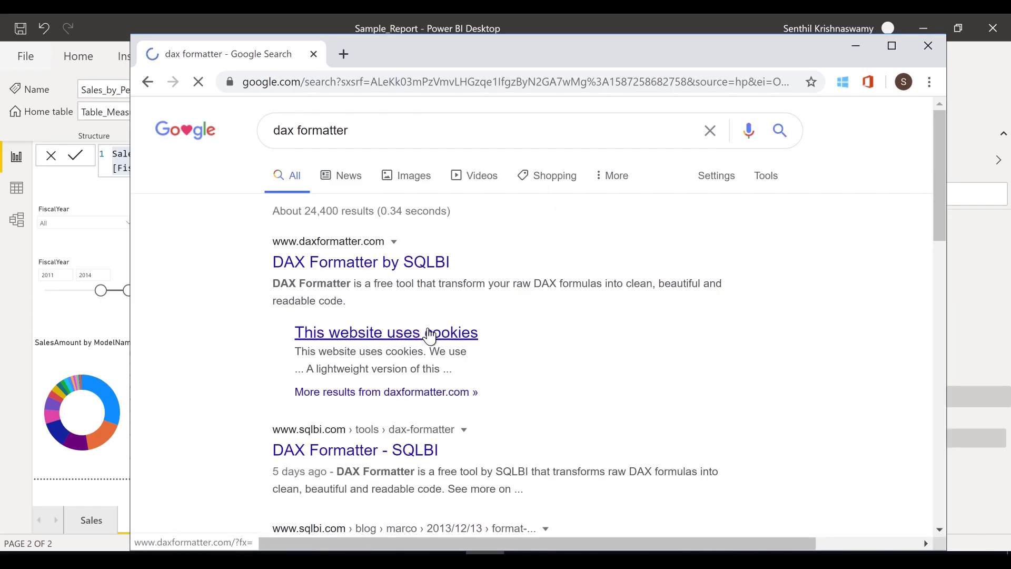
pyautogui.click(385, 263)
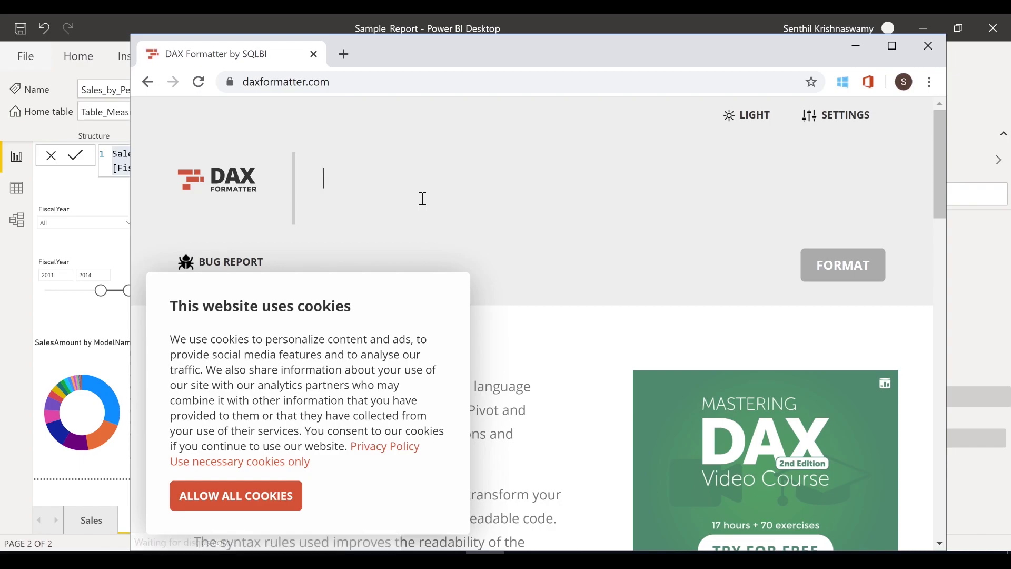
# Paste the measure formula into DAX Formatter, allow all cookies, format the code and copy the result.
pyautogui.hotkey('ctrl', 'v')
pyautogui.click(809, 326)
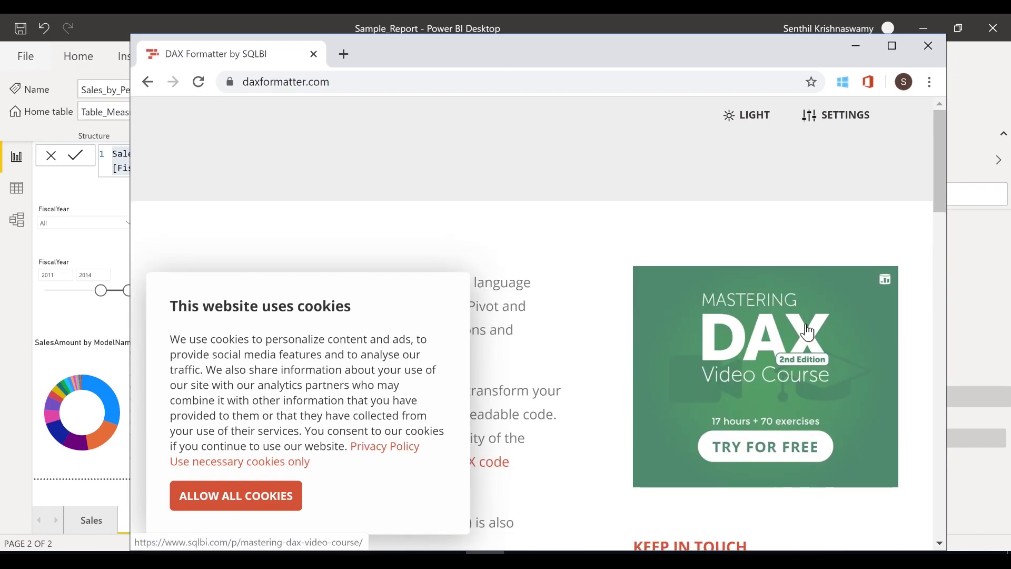
pyautogui.click(260, 497)
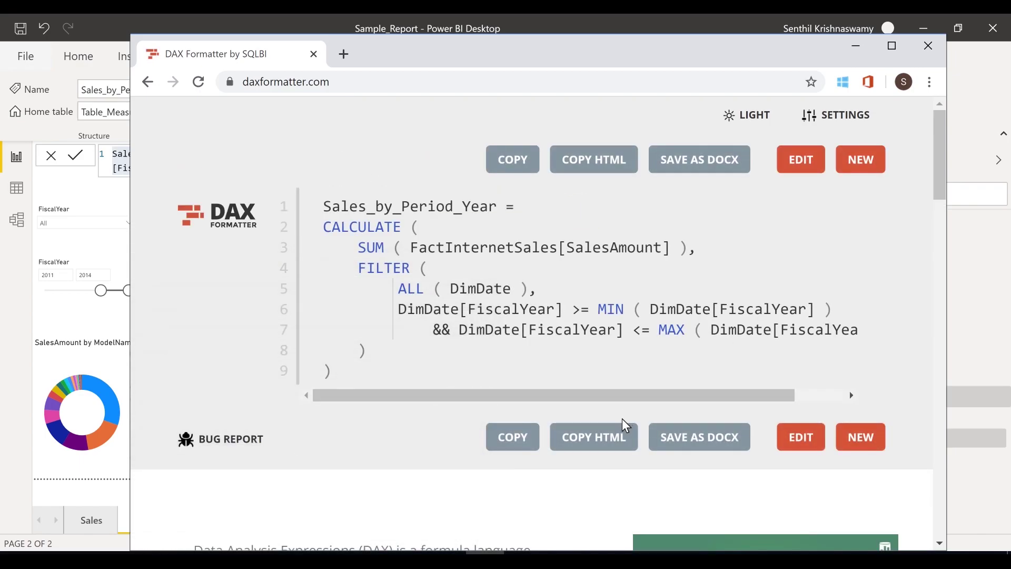
pyautogui.click(504, 268)
pyautogui.click(507, 438)
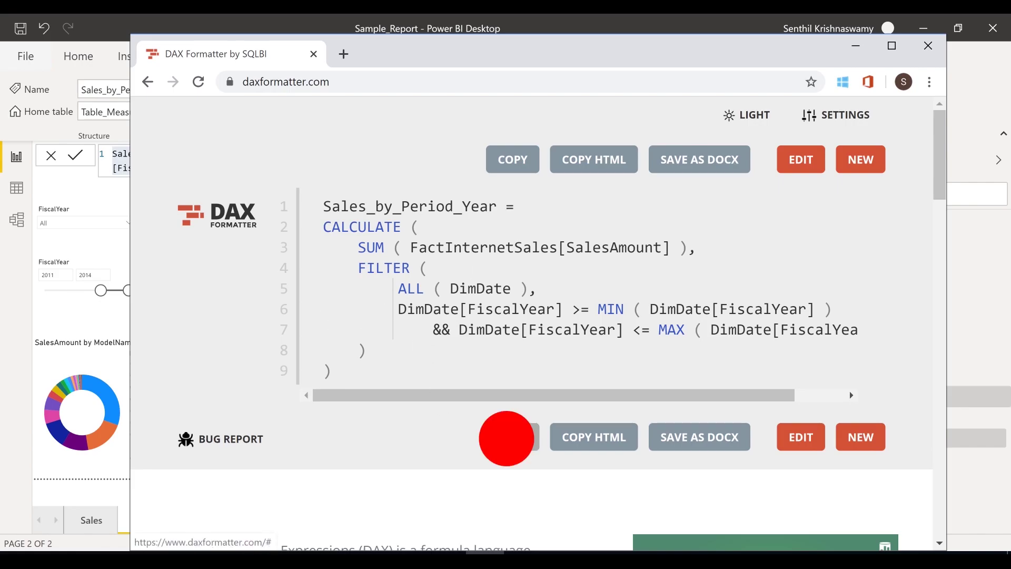
# Switch back to Power BI Desktop and replace the whole Sales_by_Period_Year formula with the formatted code, committing it.
pyautogui.click(120, 153)
pyautogui.hotkey('ctrl', 'a')
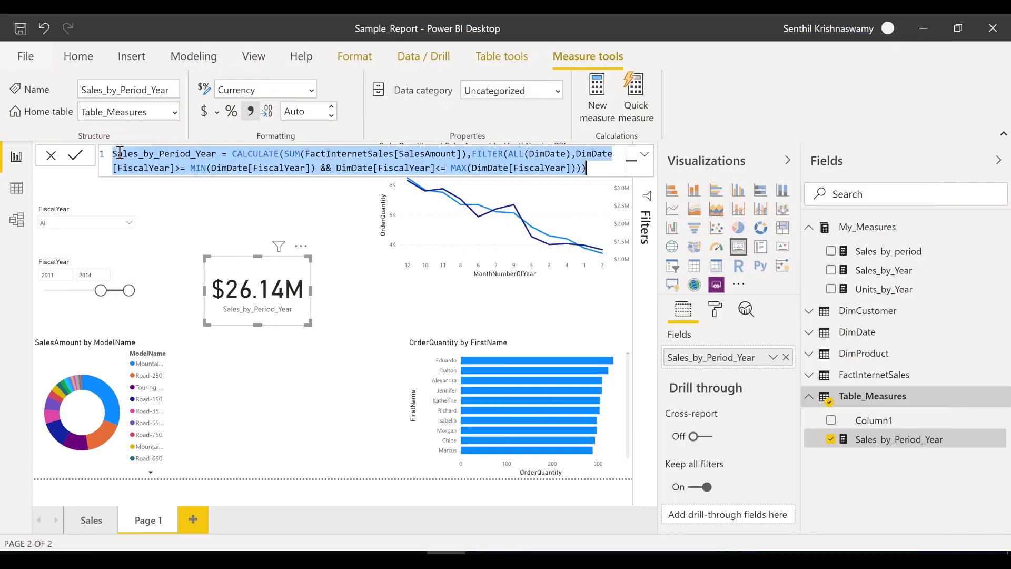
pyautogui.hotkey('ctrl', 'v')
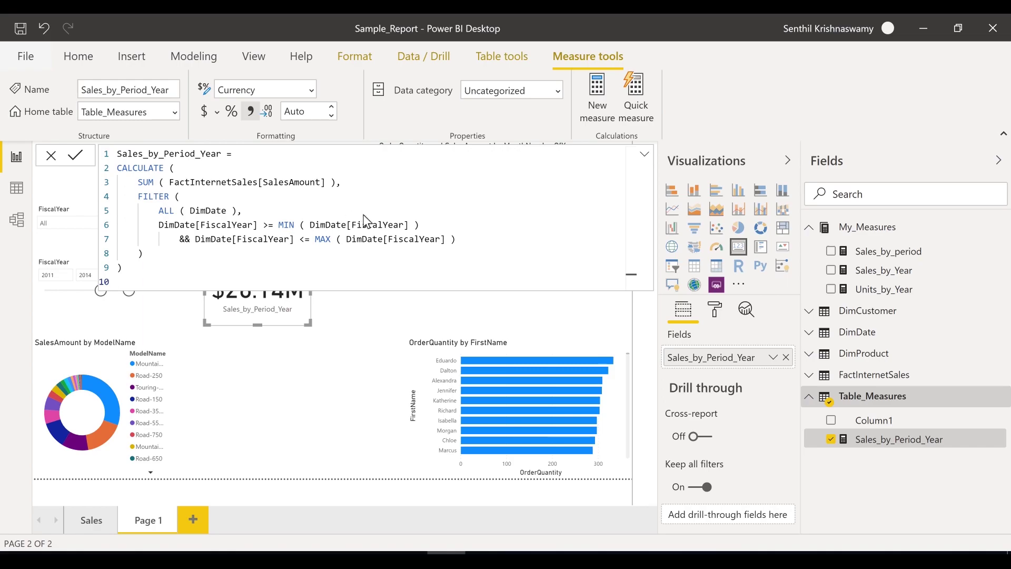
pyautogui.press('Return')
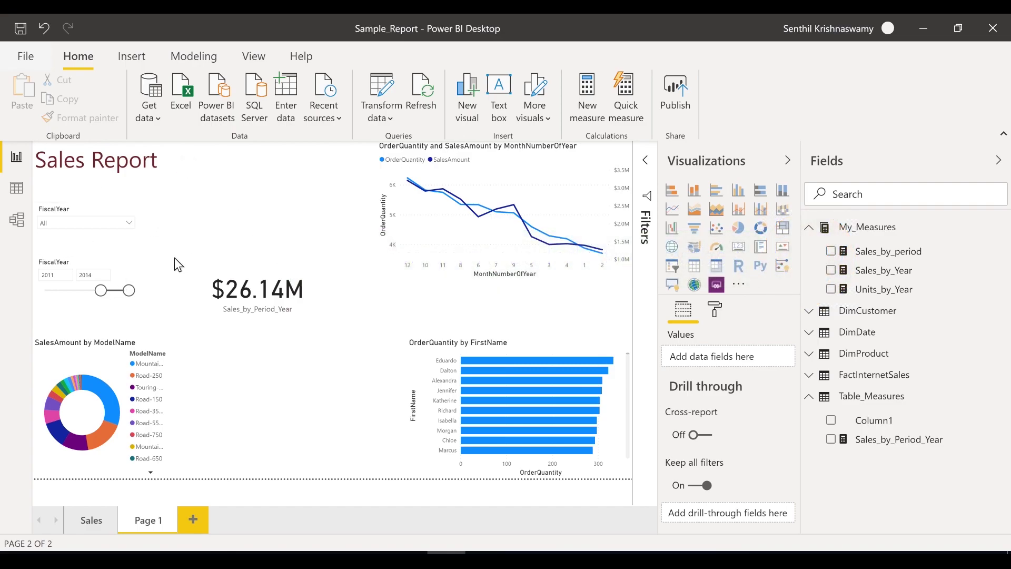
# Choose 2013 in the dropdown FiscalYear slicer.
pyautogui.click(103, 224)
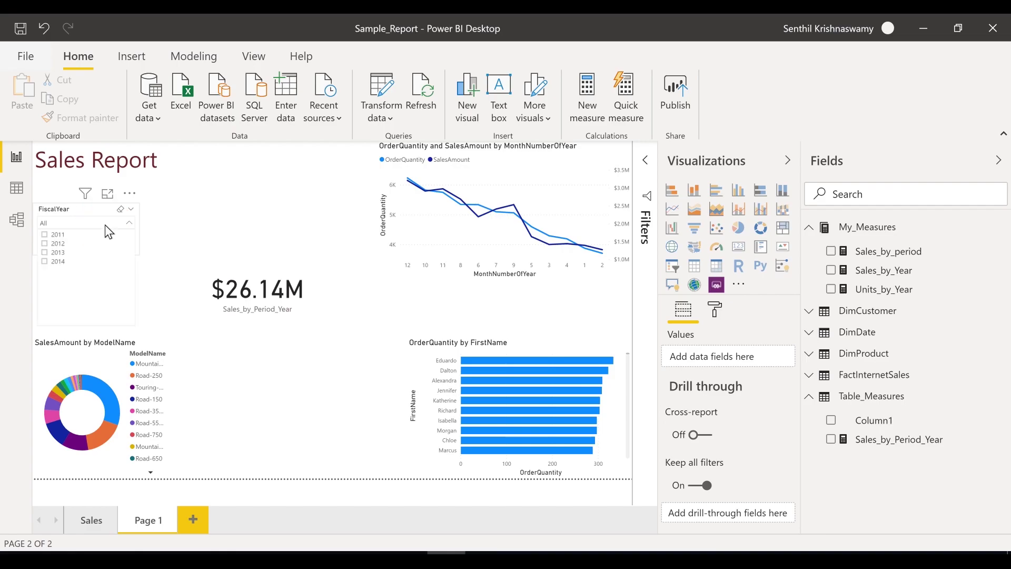
pyautogui.click(201, 221)
pyautogui.click(105, 225)
pyautogui.click(203, 220)
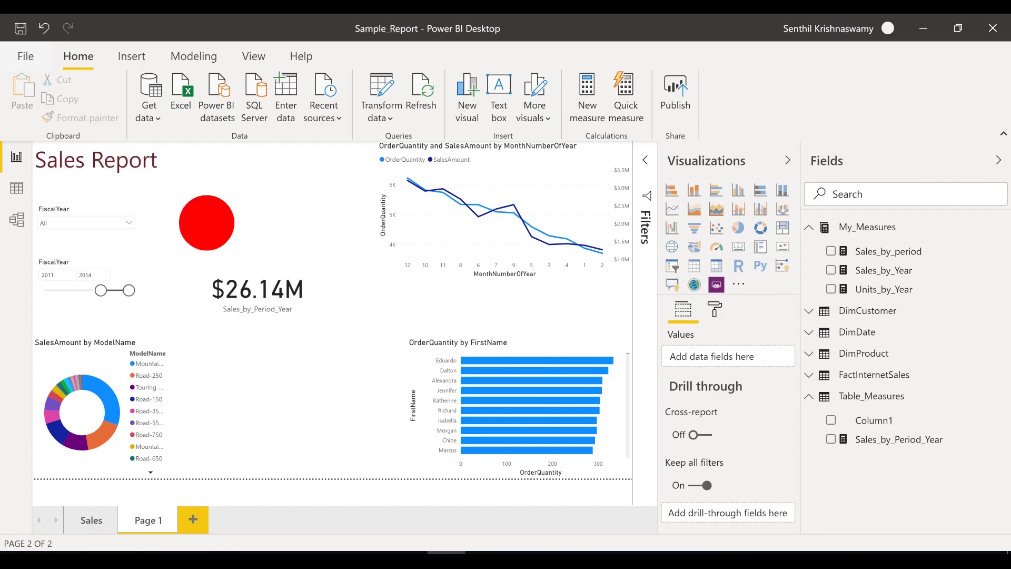
pyautogui.click(216, 273)
pyautogui.click(100, 223)
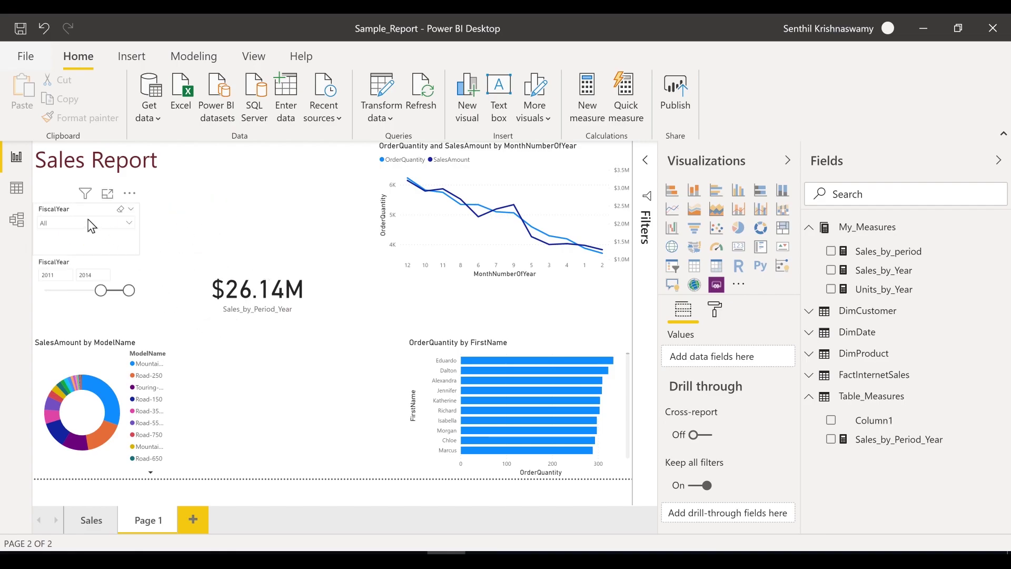
pyautogui.click(93, 223)
pyautogui.click(57, 253)
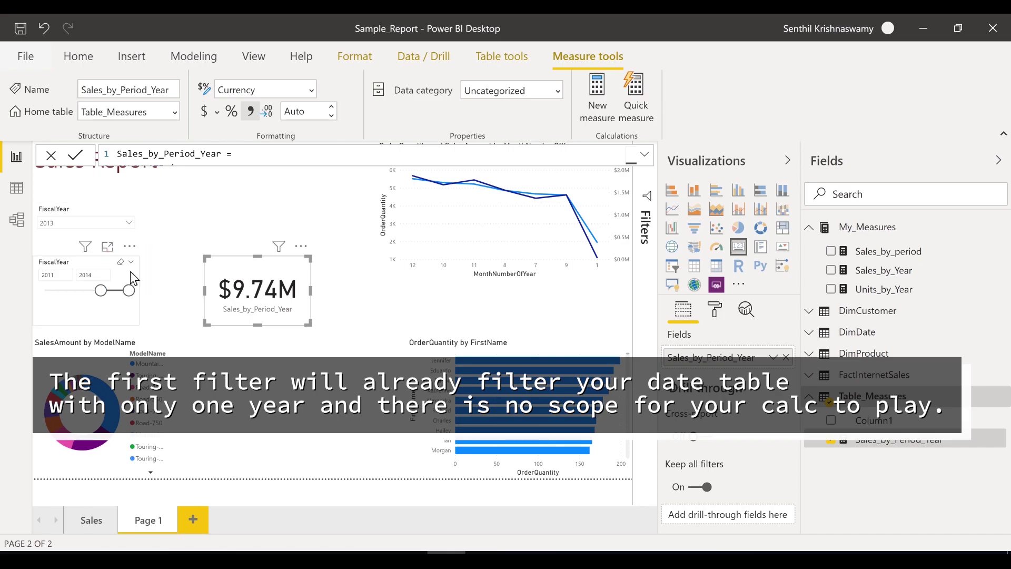
# Edit the dropdown FiscalYear slicer's interactions so it has none with the Sales_by_Period_Year card but filters the SalesAmount by ModelName chart.
pyautogui.click(131, 271)
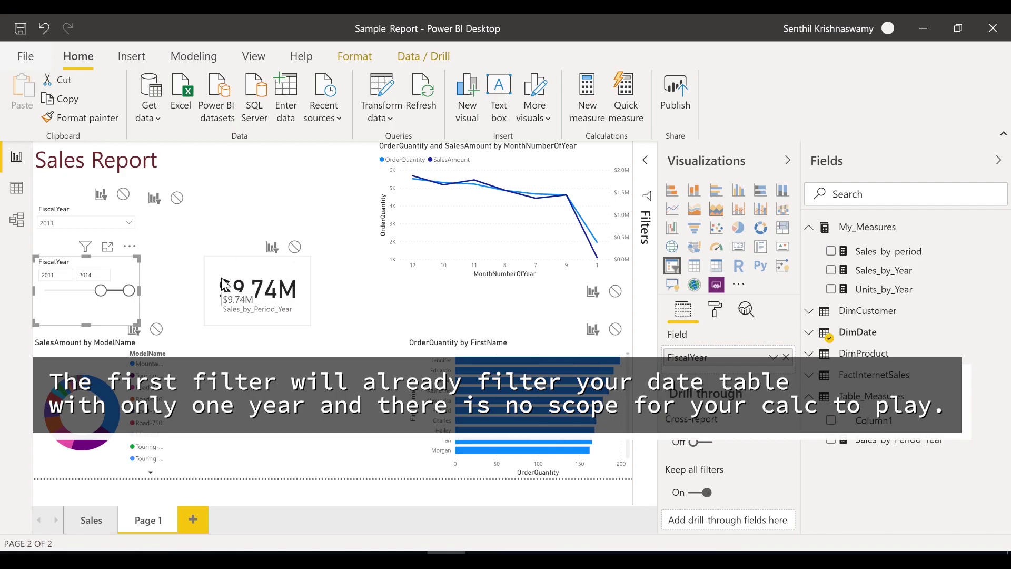
pyautogui.click(63, 204)
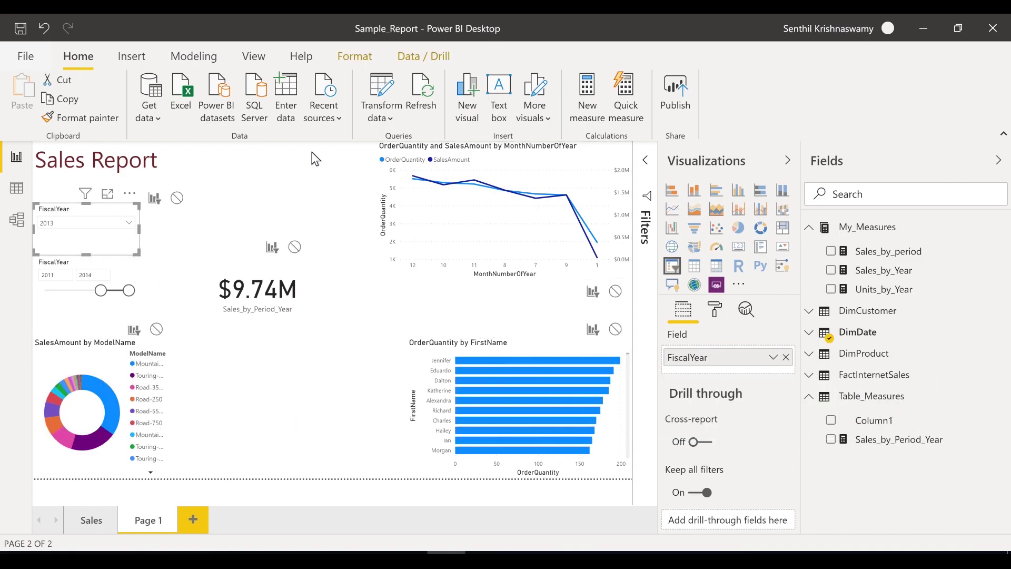
pyautogui.click(369, 58)
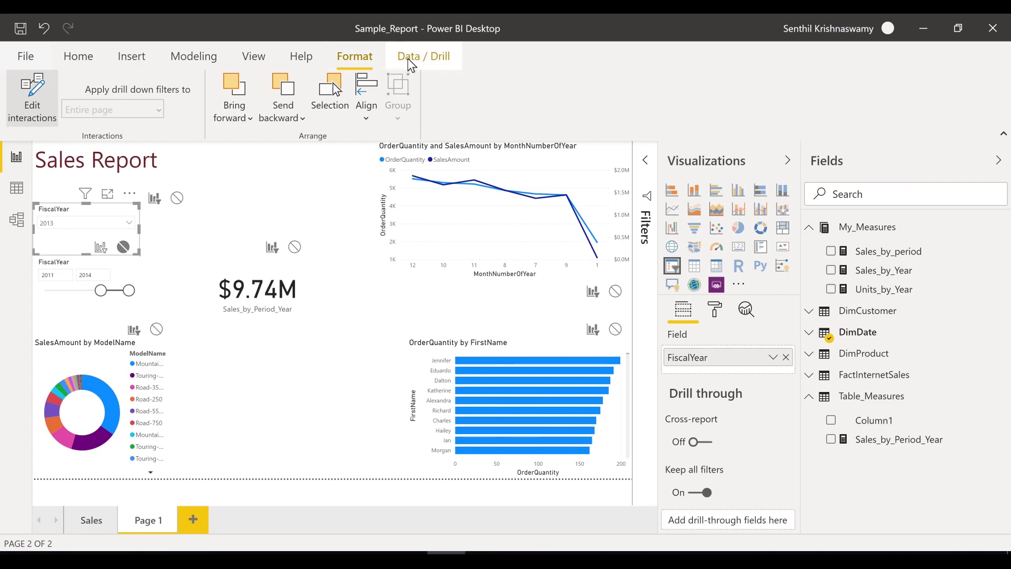
pyautogui.click(46, 112)
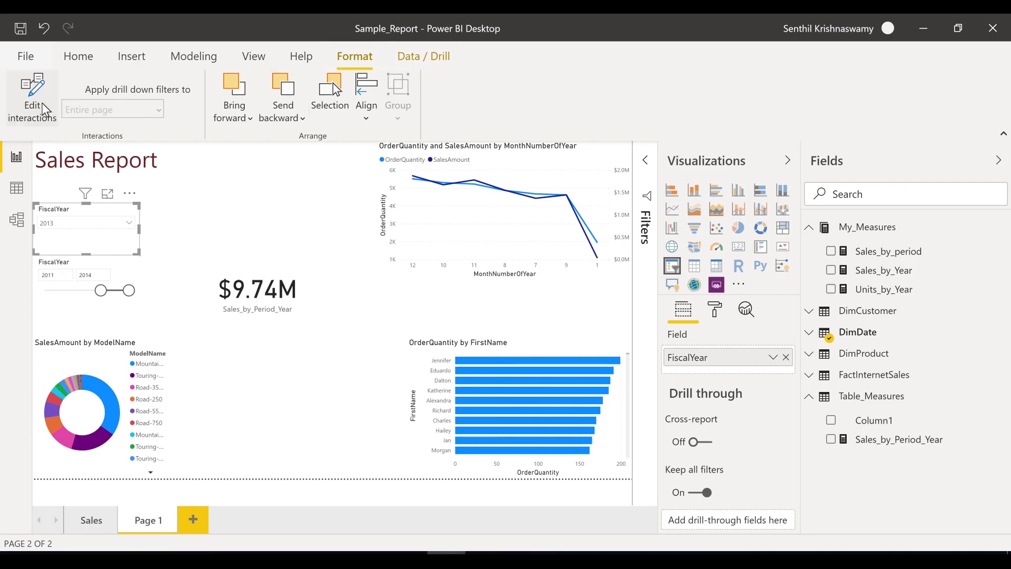
pyautogui.click(46, 111)
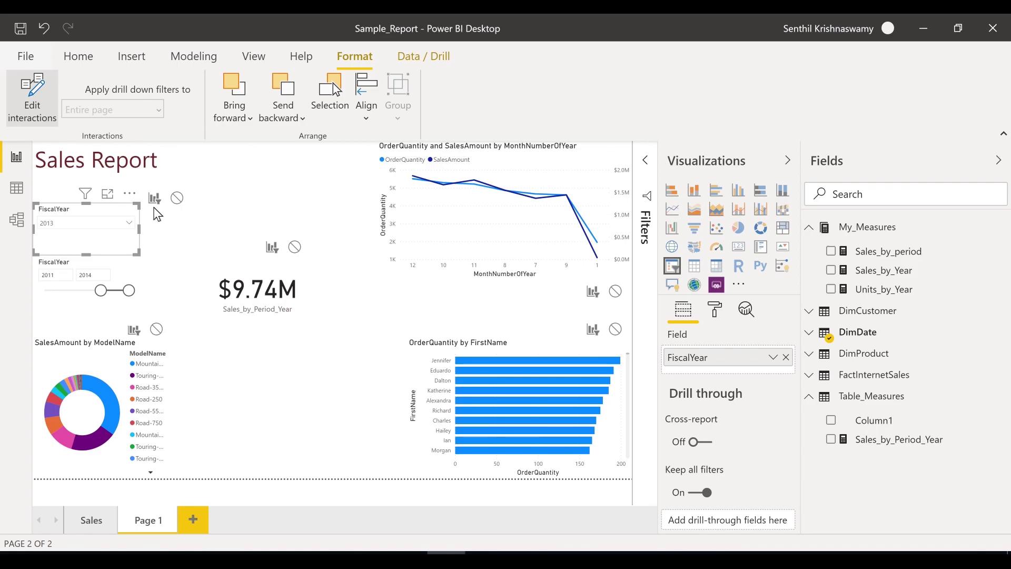
pyautogui.click(292, 248)
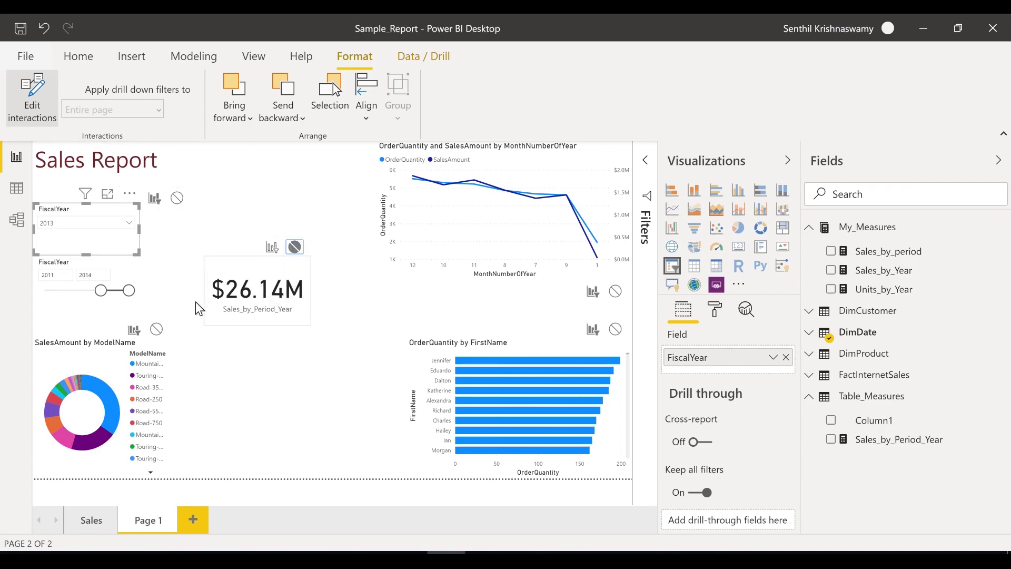
pyautogui.click(134, 329)
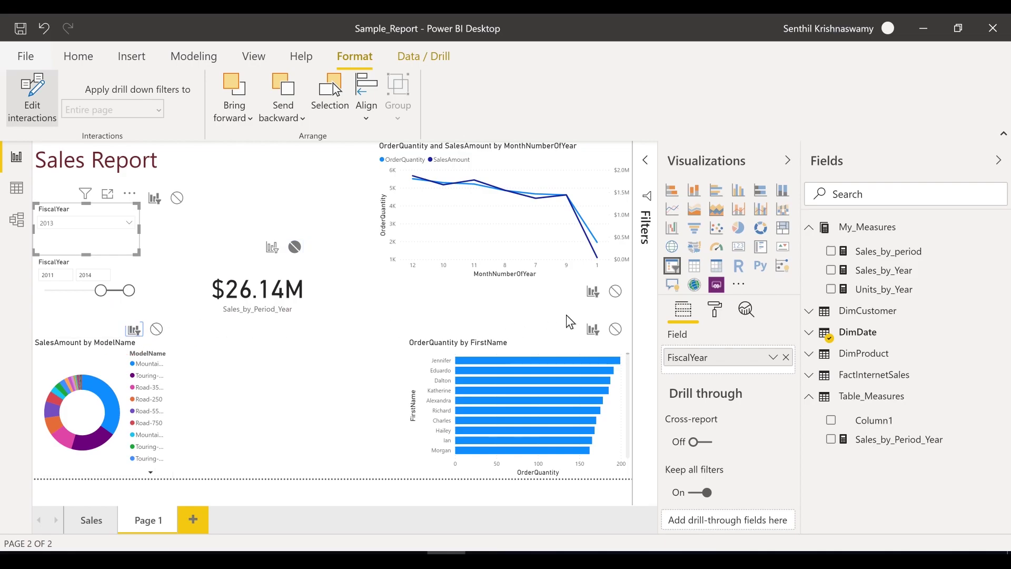
# Let the dropdown FiscalYear slicer filter the OrderQuantity by FirstName bar chart and the OrderQuantity and SalesAmount by MonthNumberOfYear line chart.
pyautogui.click(589, 328)
pyautogui.click(589, 291)
# Edit the FiscalYear range slicer's interactions so it has none with the SalesAmount by ModelName, OrderQuantity by FirstName and MonthNumberOfYear charts.
pyautogui.click(110, 262)
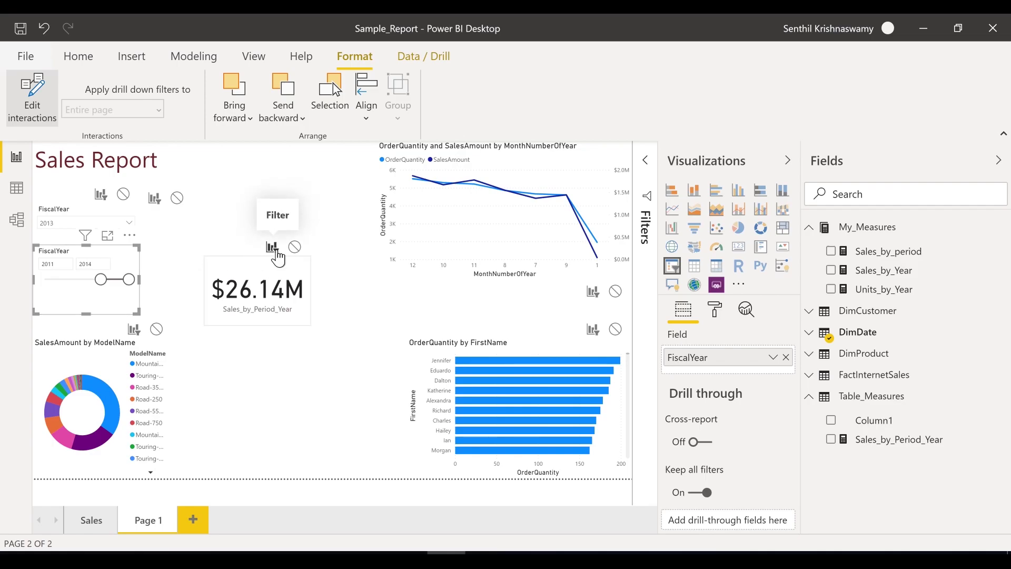
pyautogui.click(157, 330)
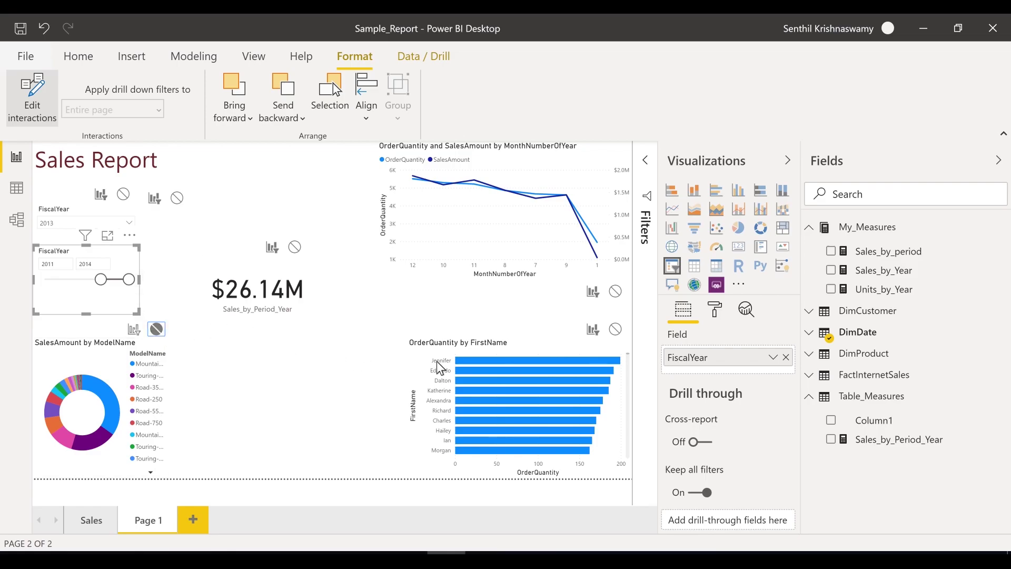
pyautogui.click(615, 330)
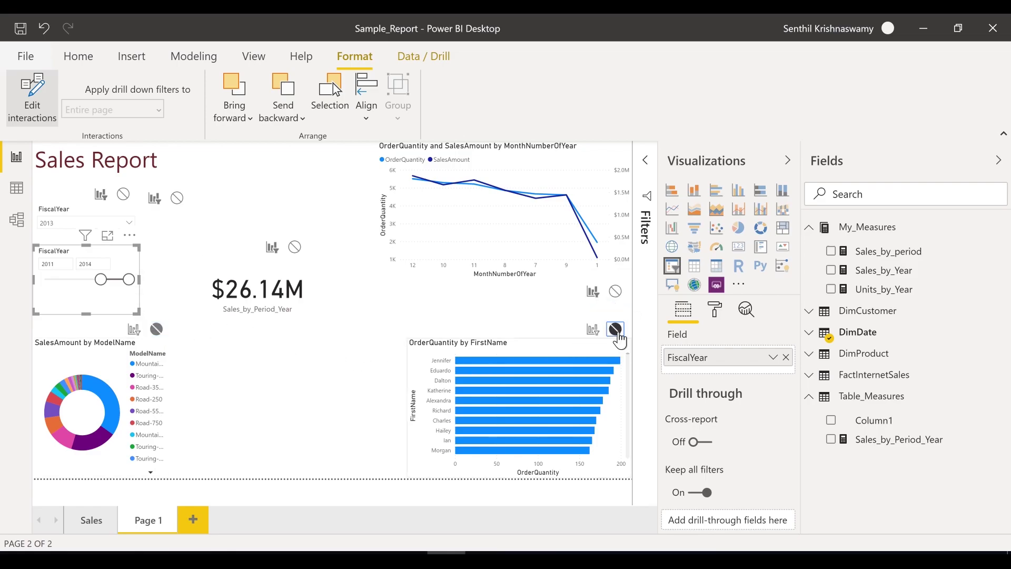
pyautogui.click(615, 291)
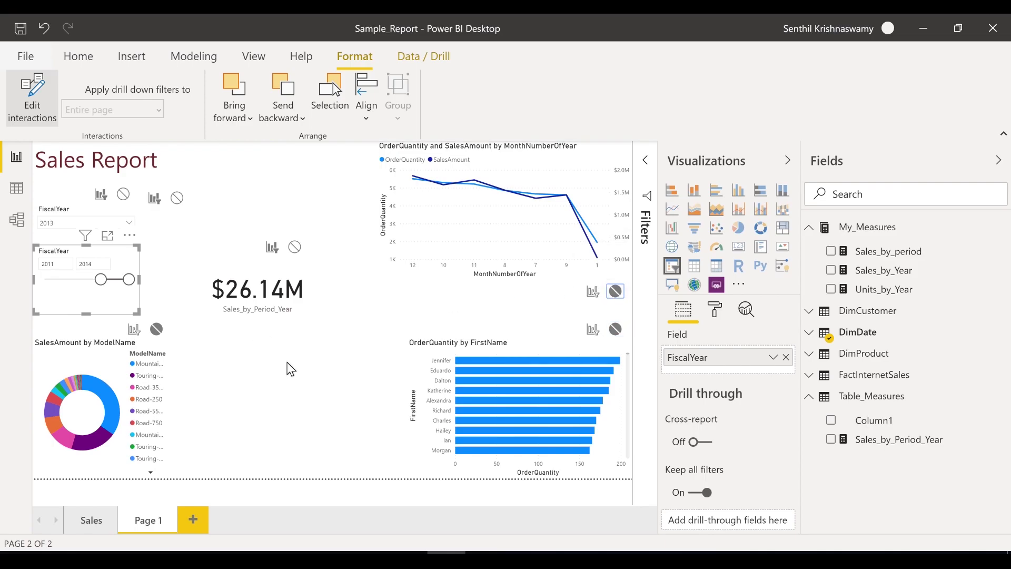
pyautogui.click(52, 83)
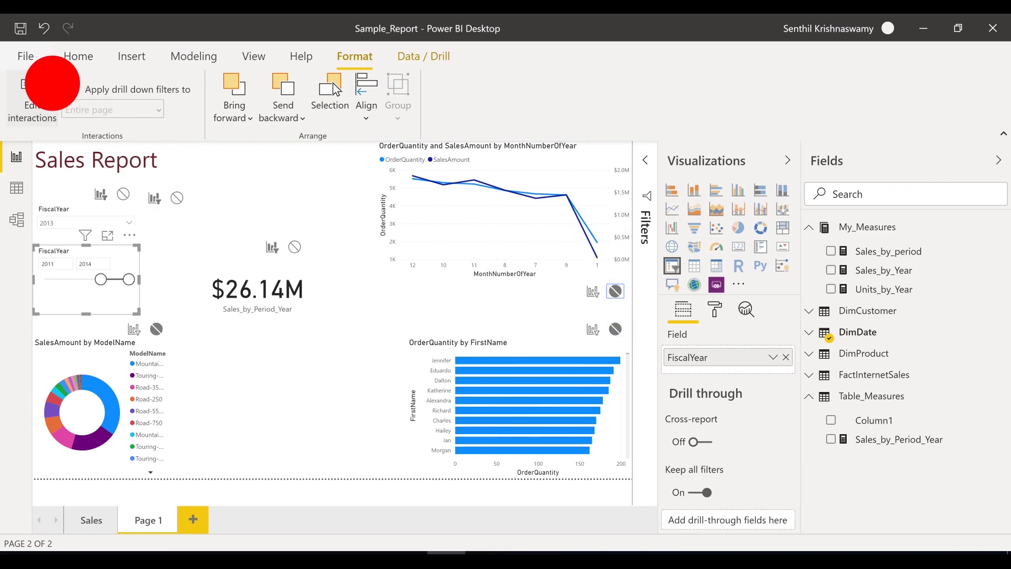
pyautogui.click(255, 214)
# Start the FiscalYear range slicer at 2010, and try 2014 and 2012 in the dropdown FiscalYear slicer before choosing 2013.
pyautogui.click(83, 278)
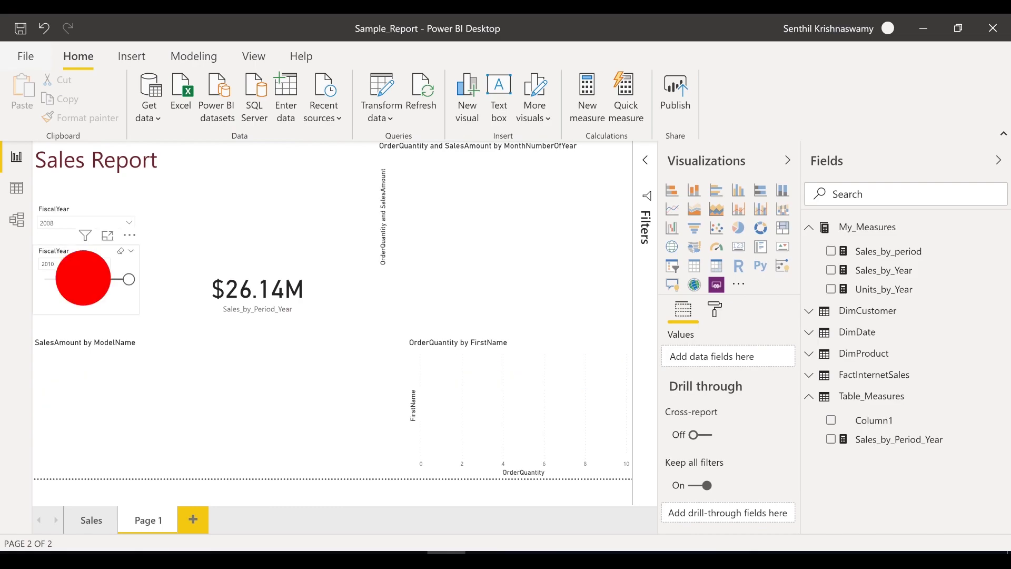
pyautogui.click(100, 223)
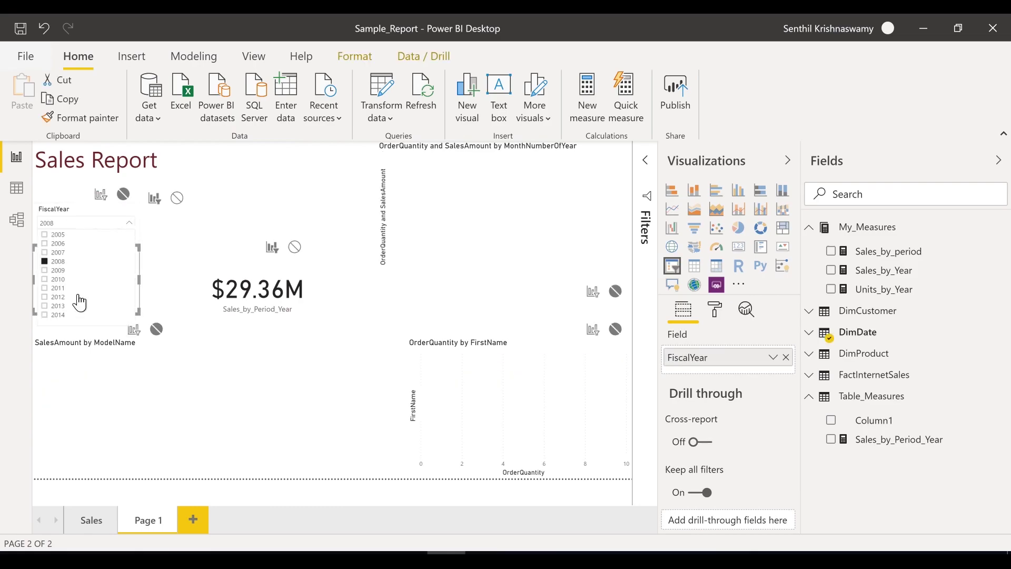
pyautogui.click(63, 315)
pyautogui.click(61, 306)
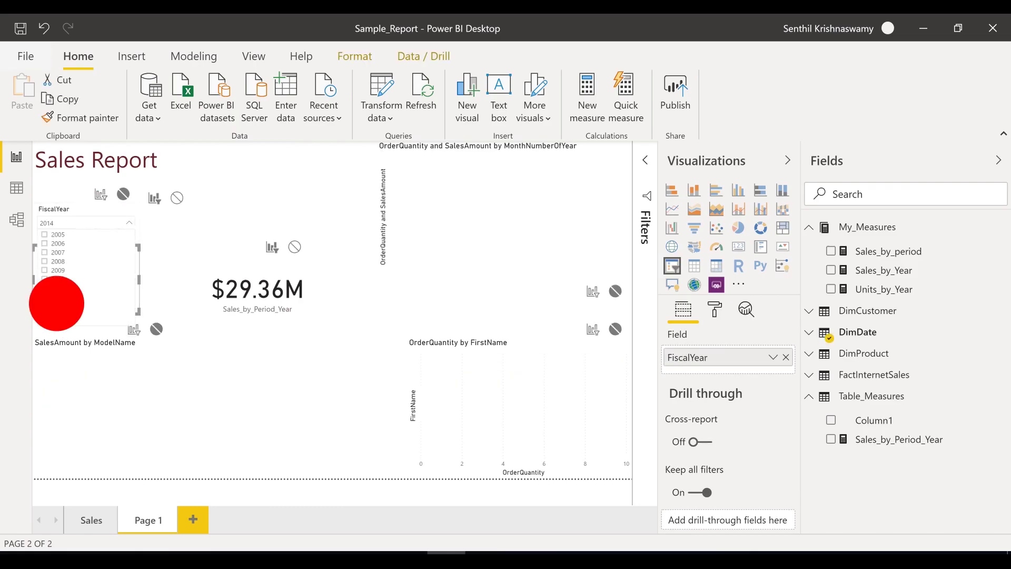
pyautogui.click(61, 297)
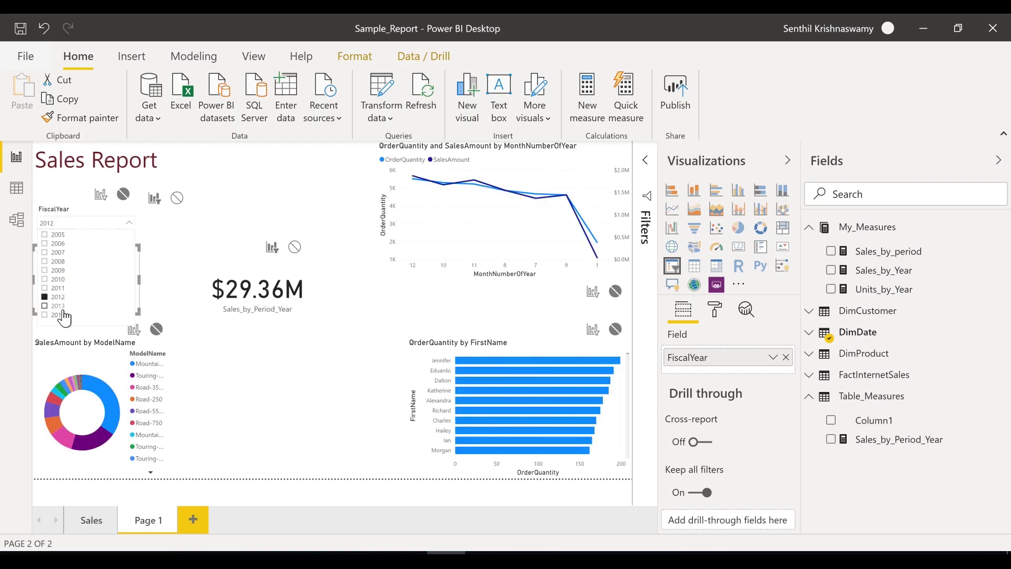
pyautogui.click(63, 306)
pyautogui.click(192, 225)
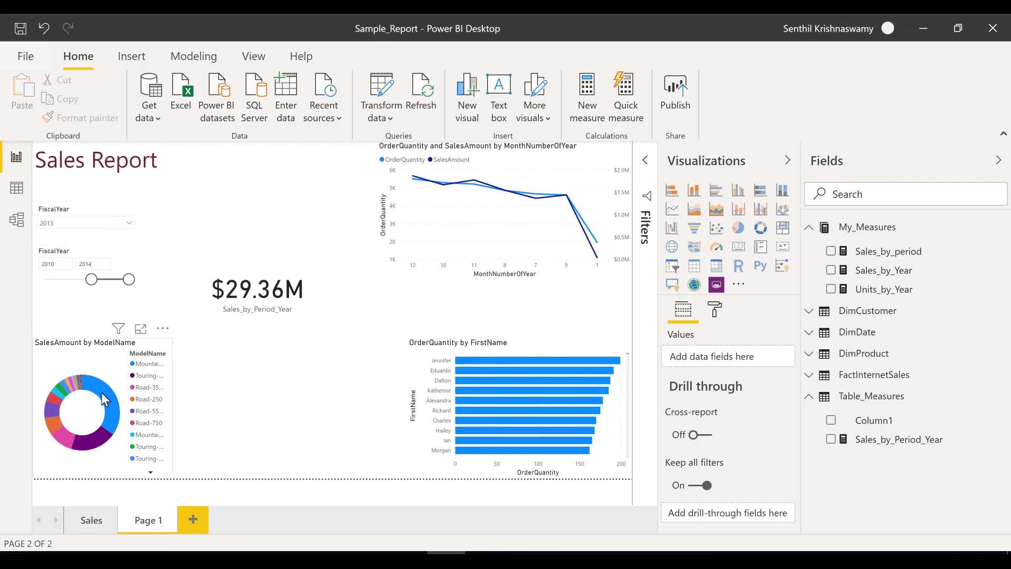
pyautogui.moveTo(105, 398)
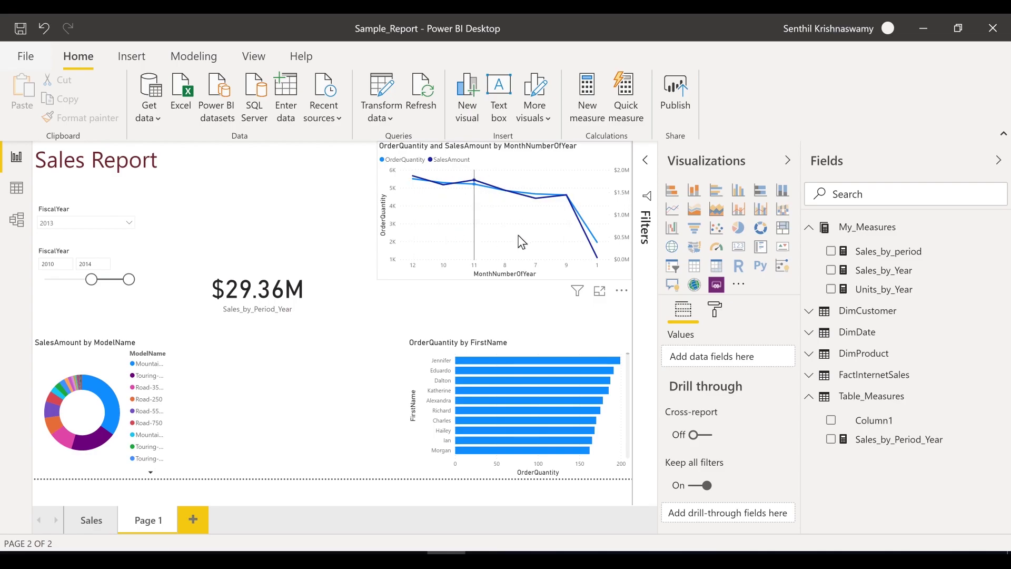
# Set the FiscalYear range slicer's start year to 2013 and move the Sales_by_Period_Year card slightly up and to the left.
pyautogui.click(61, 265)
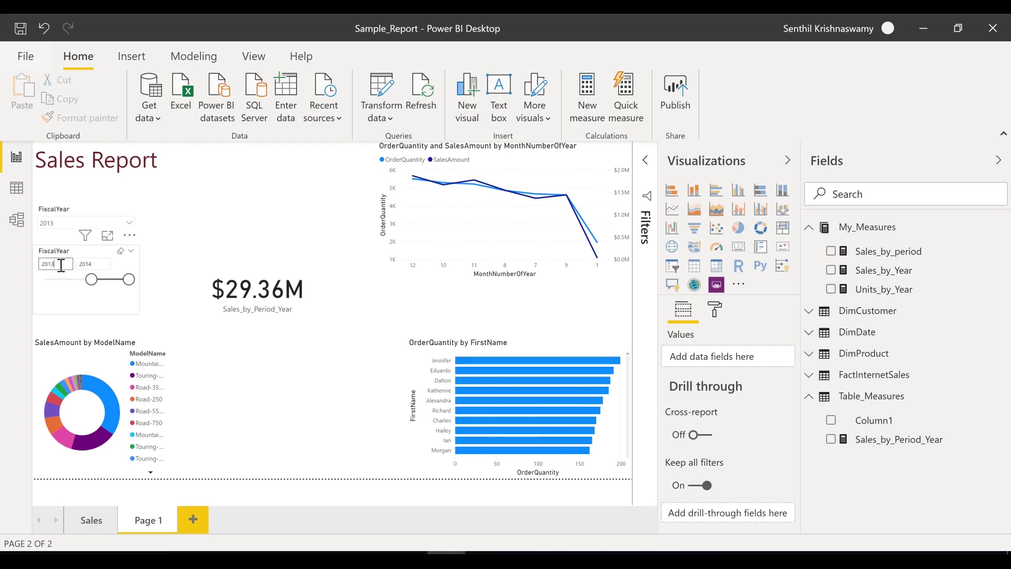
pyautogui.press('Return')
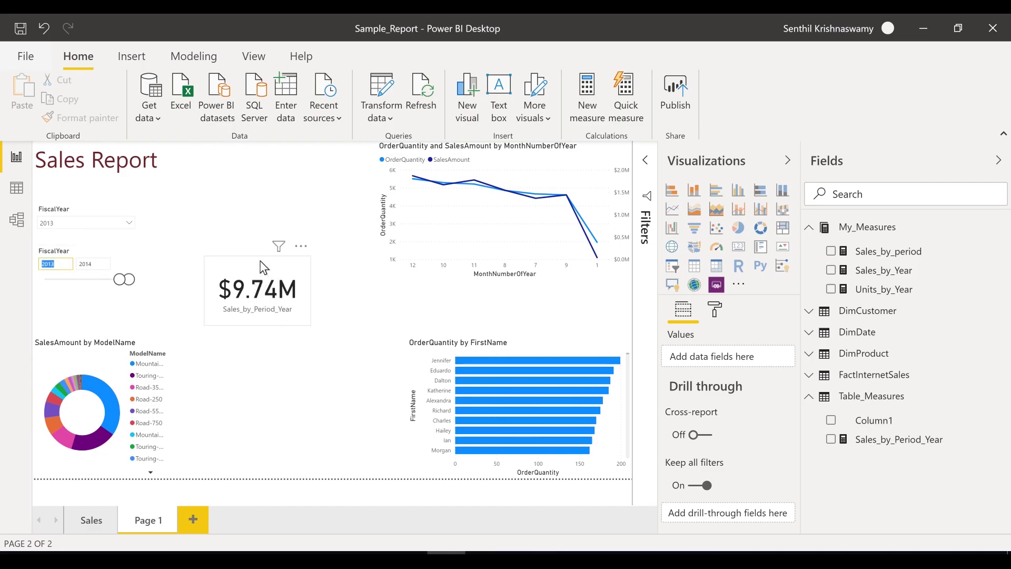
pyautogui.moveTo(263, 267); pyautogui.dragTo(250, 249)
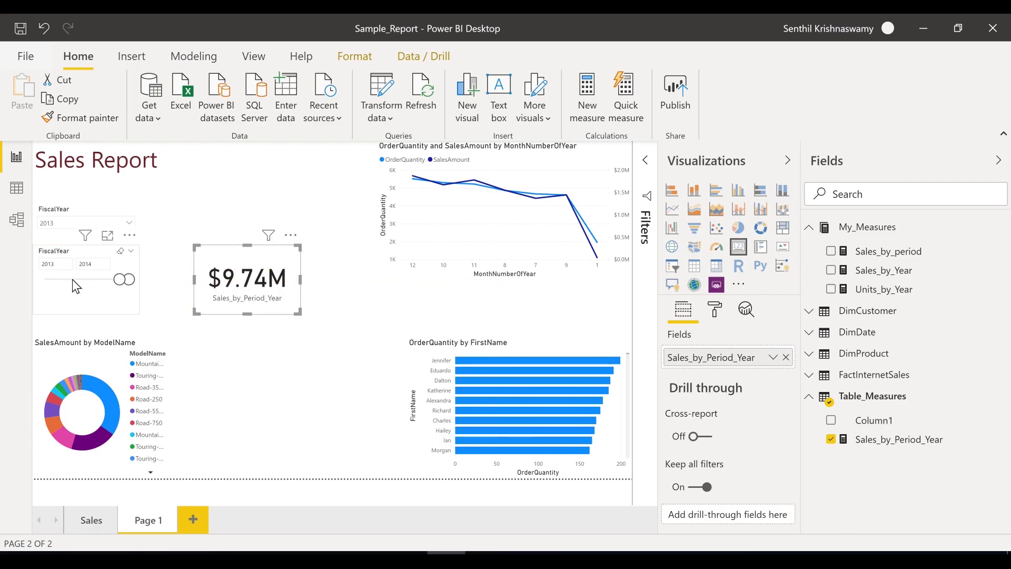
# Slide the start of the FiscalYear range slicer back to 2010, keeping 2014 as the end year.
pyautogui.click(101, 264)
pyautogui.moveTo(122, 280); pyautogui.dragTo(90, 279)
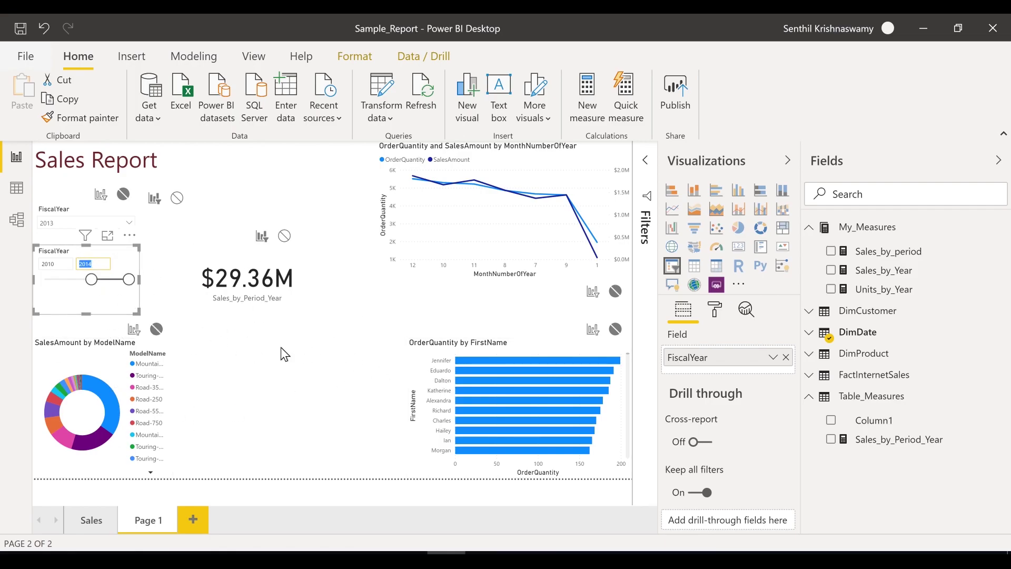
pyautogui.click(180, 417)
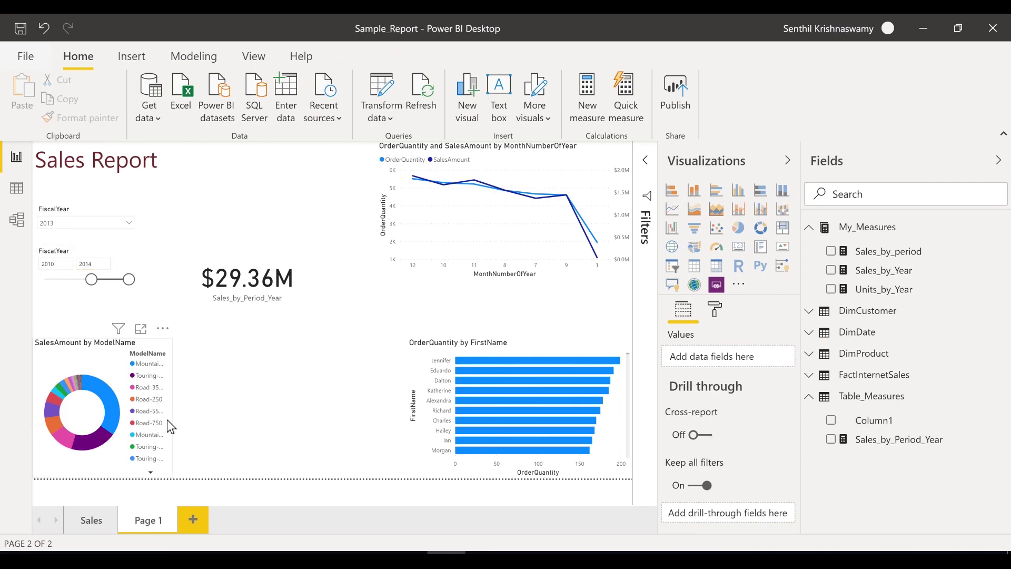
# Widen the SalesAmount by ModelName donut chart to the right so its legend entries have room for their full names.
pyautogui.click(166, 420)
pyautogui.moveTo(171, 414); pyautogui.dragTo(251, 404)
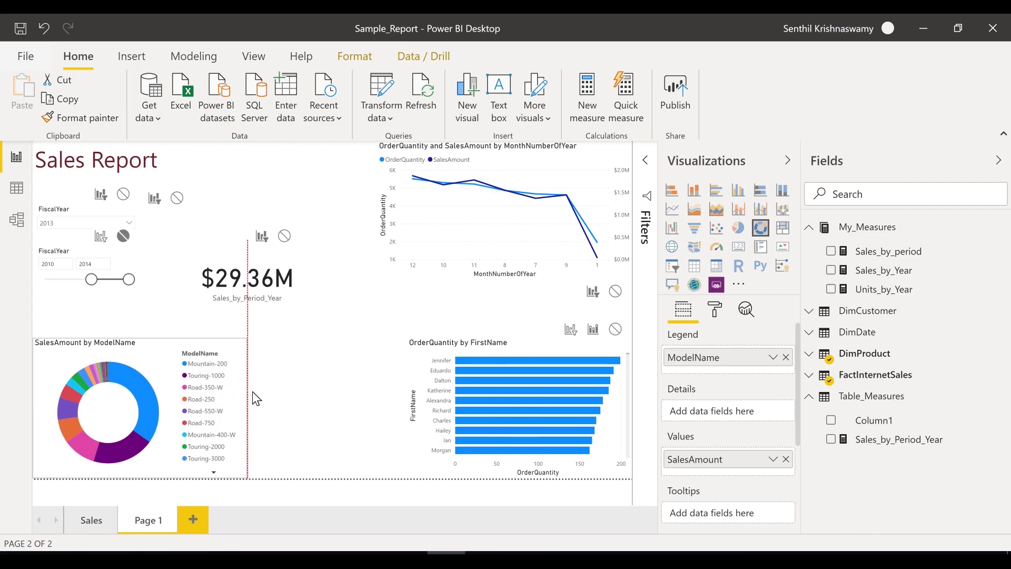
pyautogui.click(252, 391)
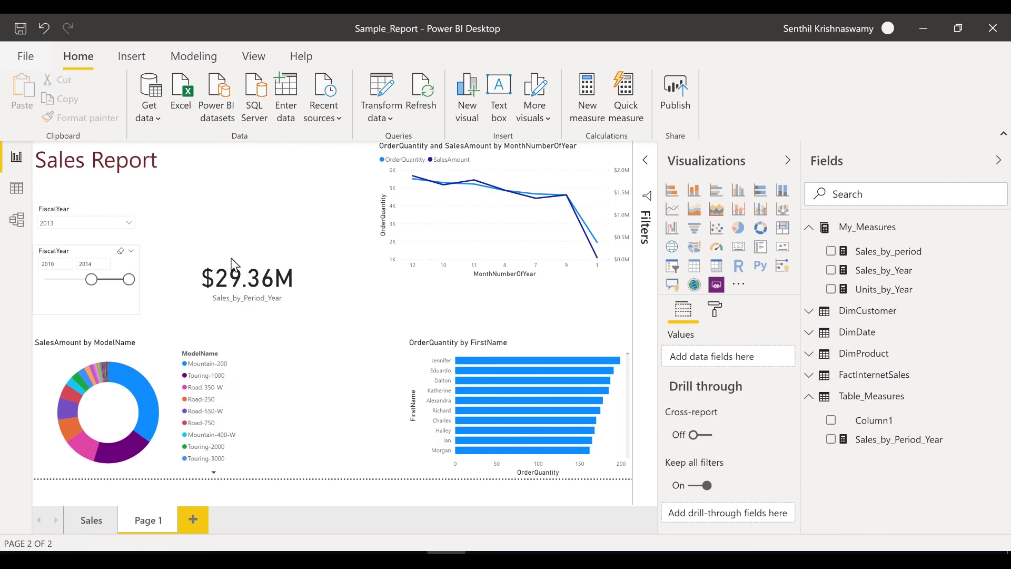
# Review the full formula of the Sales_by_Period_Year measure, then collapse and close the formula editor.
pyautogui.click(958, 444)
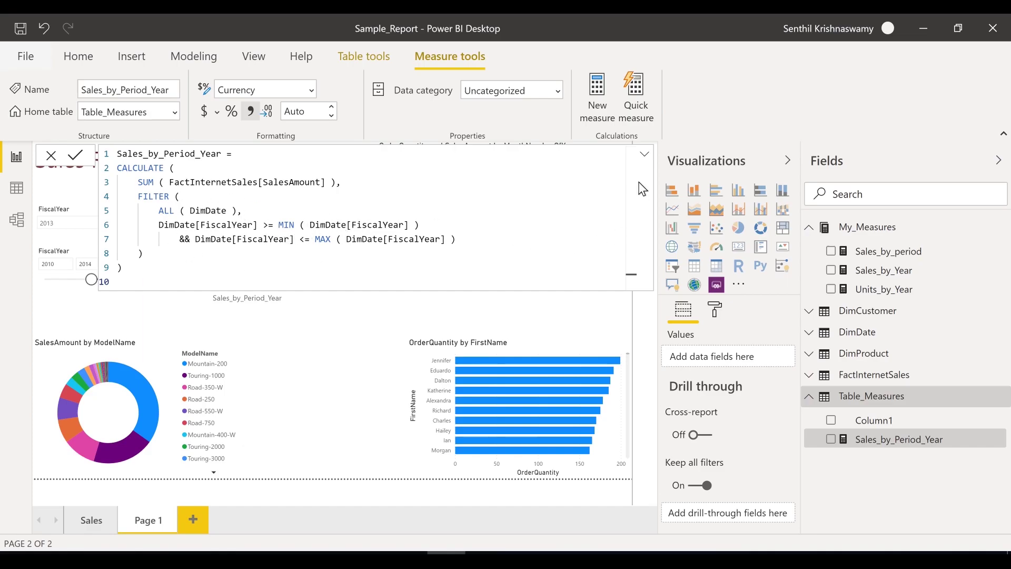
pyautogui.click(642, 161)
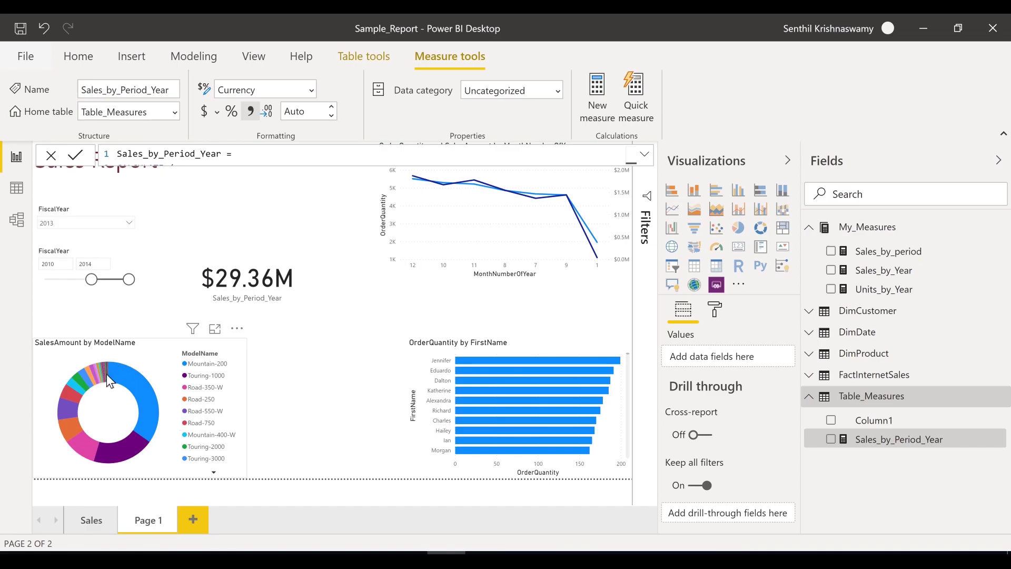
pyautogui.click(321, 361)
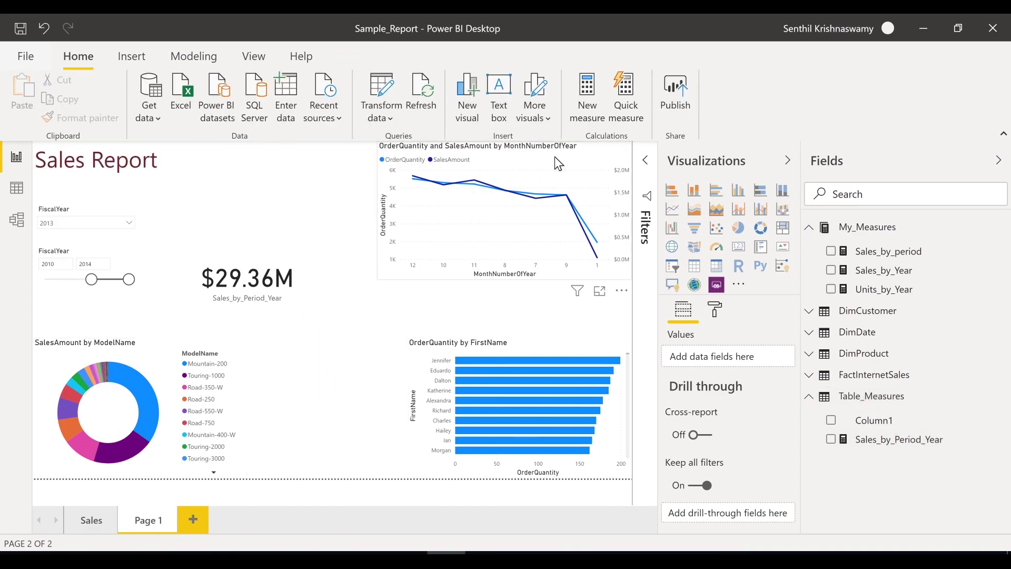